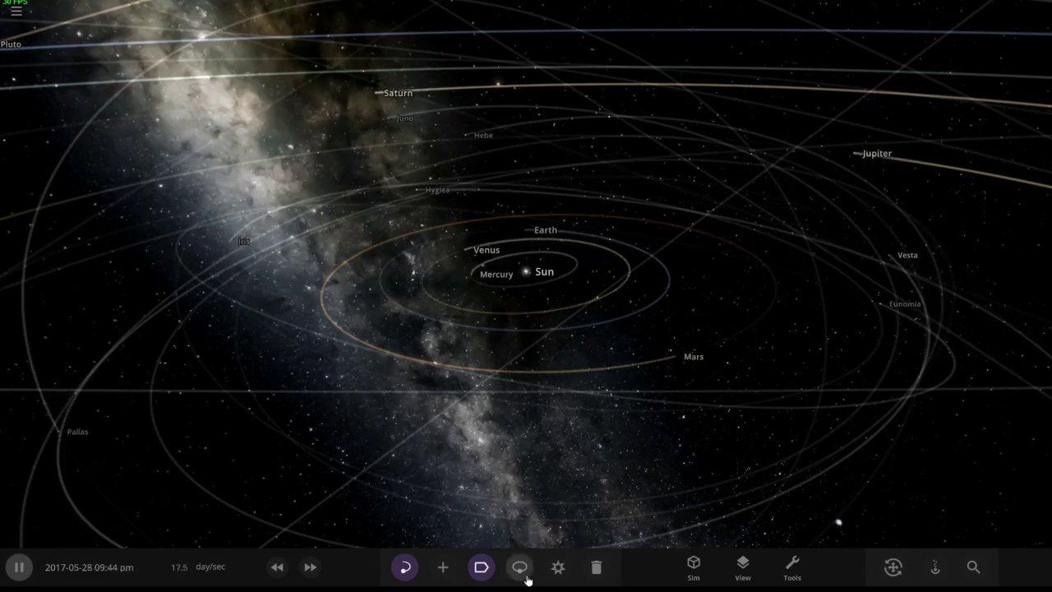
Orbit the view to look down on the inner solar system.
left_click_drag(493, 460, 158, 456)
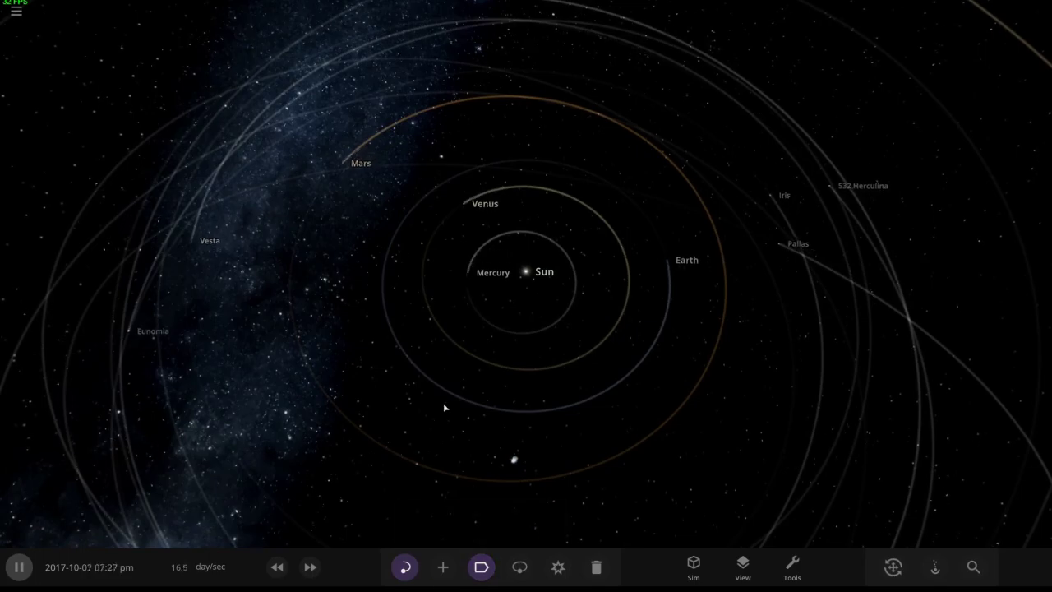
scroll(422, 404, "up", 10)
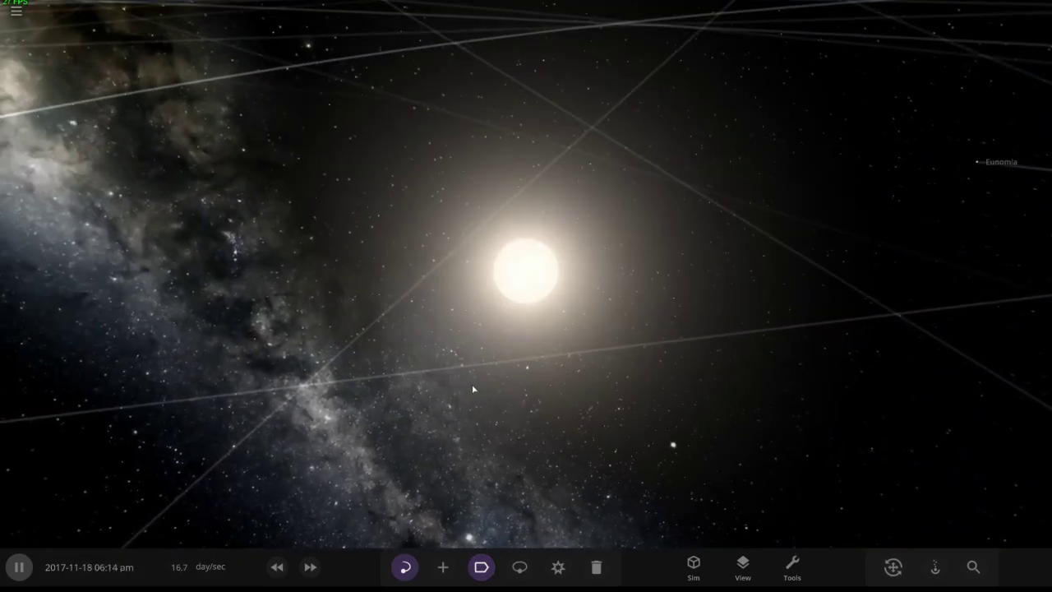
scroll(472, 388, "down", 10)
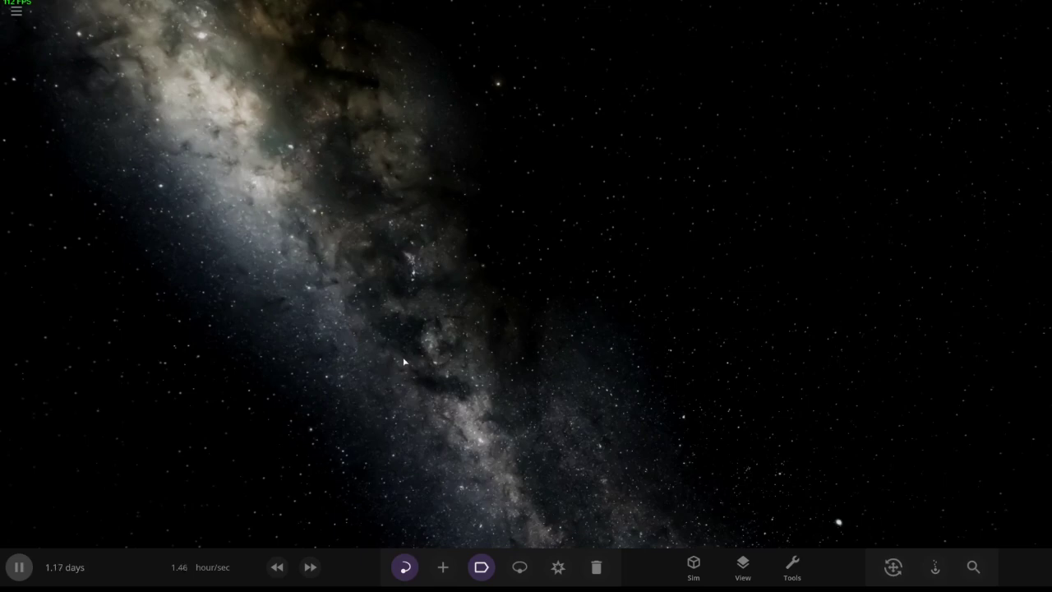
Add pulsar PSR 2144-3933 from the star catalogue, delete psi01 Aqr A, and focus on the pulsar.
left_click(443, 567)
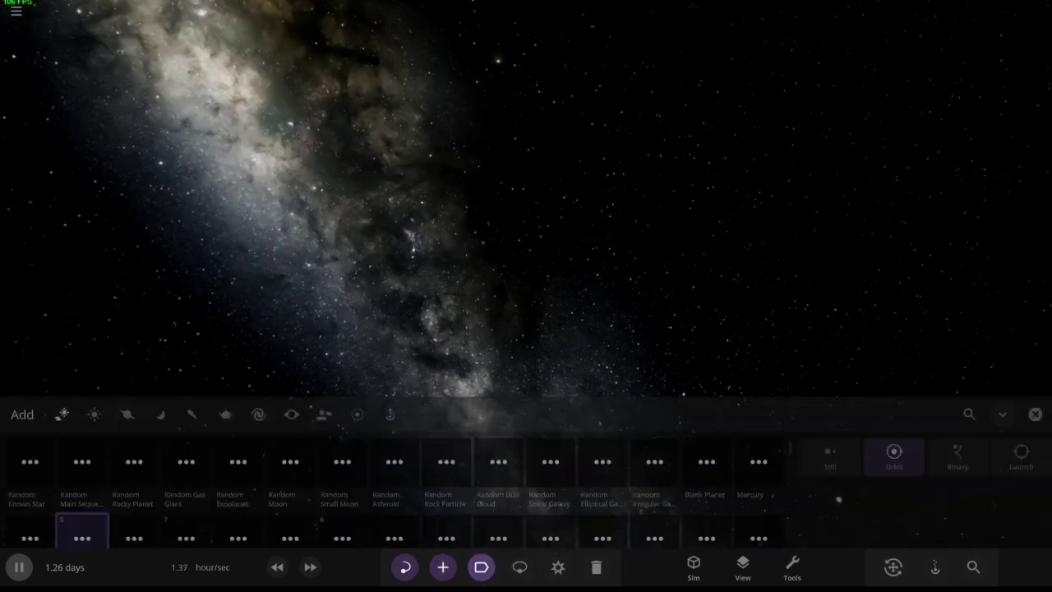
left_click(95, 368)
scroll(317, 499, "down", 3)
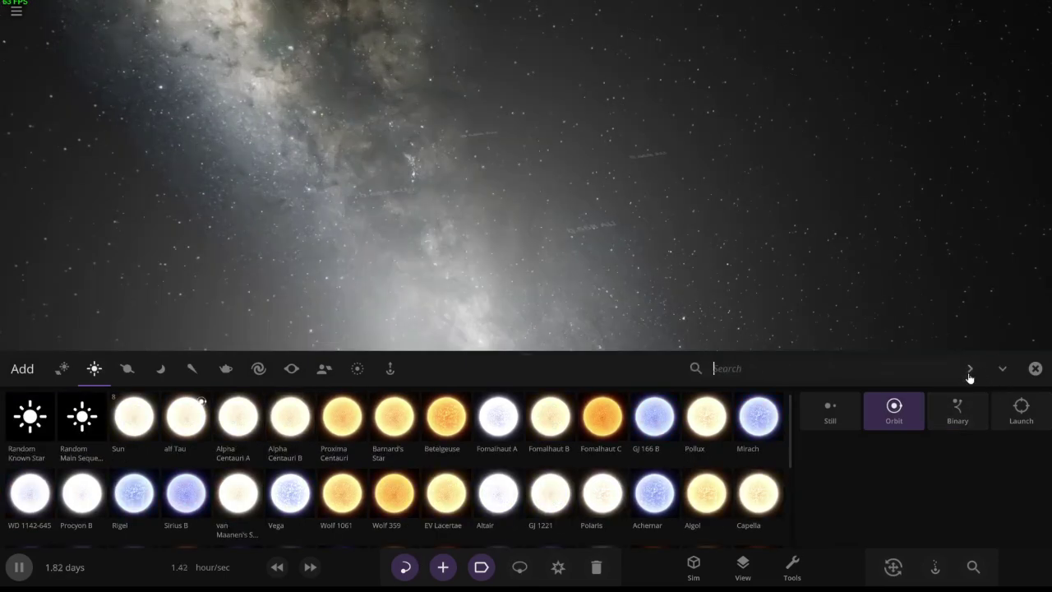
type("ps")
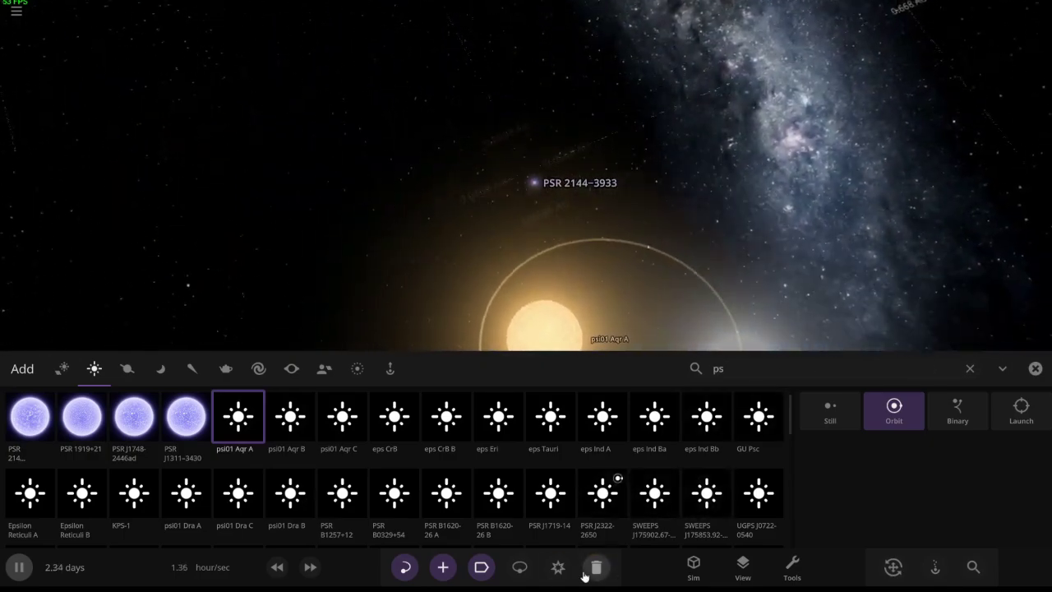
left_click(595, 566)
left_click(542, 435)
double_click(534, 281)
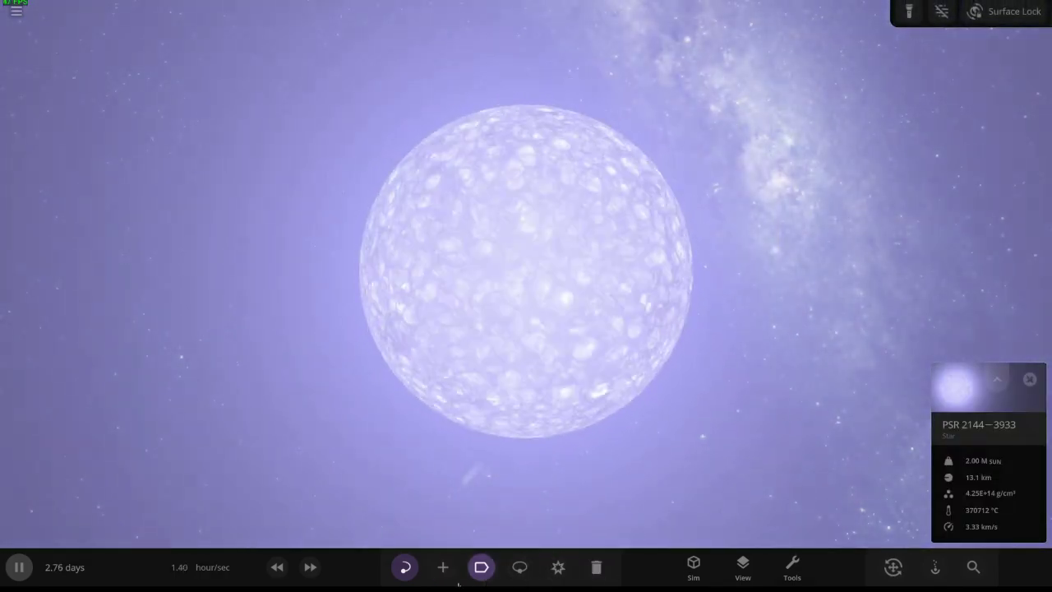
Pick Earth from the catalogue to place around the pulsar.
left_click(442, 567)
left_click(468, 235)
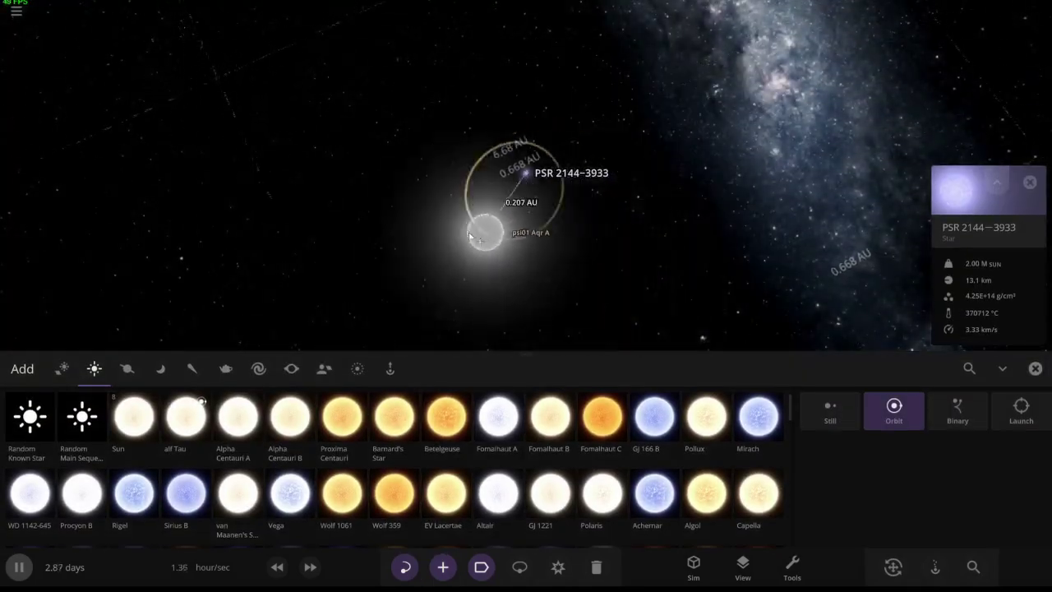
key("5")
scroll(590, 166, "up", 3)
Pause the simulation and place Earth in orbit around PSR 2144-3933.
mouse_move(634, 199)
left_mouse_down()
mouse_move(651, 6)
mouse_move(604, 122)
mouse_move(526, 164)
left_mouse_up()
key("space")
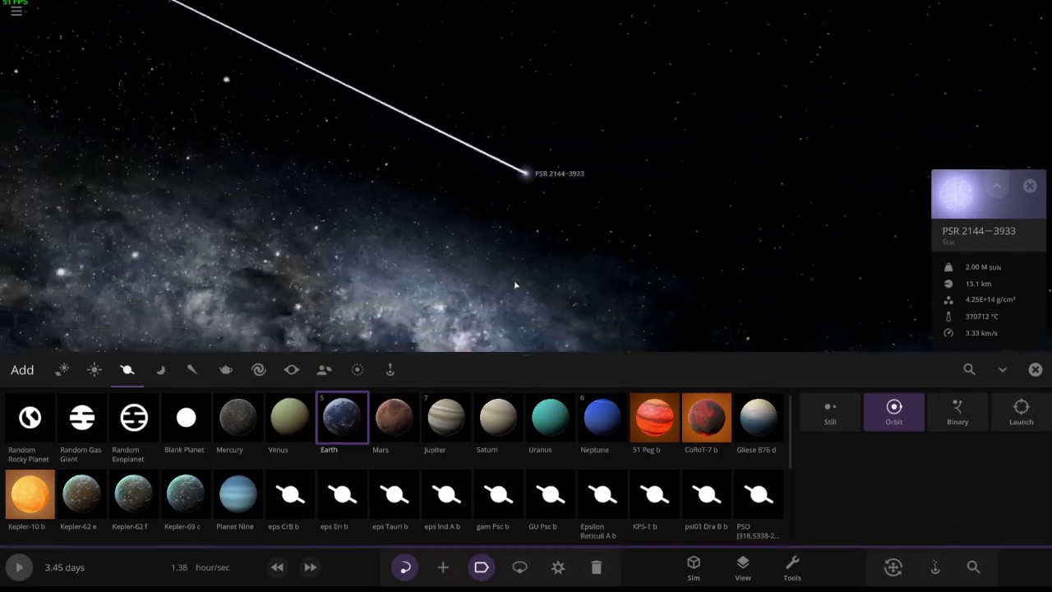
key("Escape")
left_click_drag(595, 390, 704, 315)
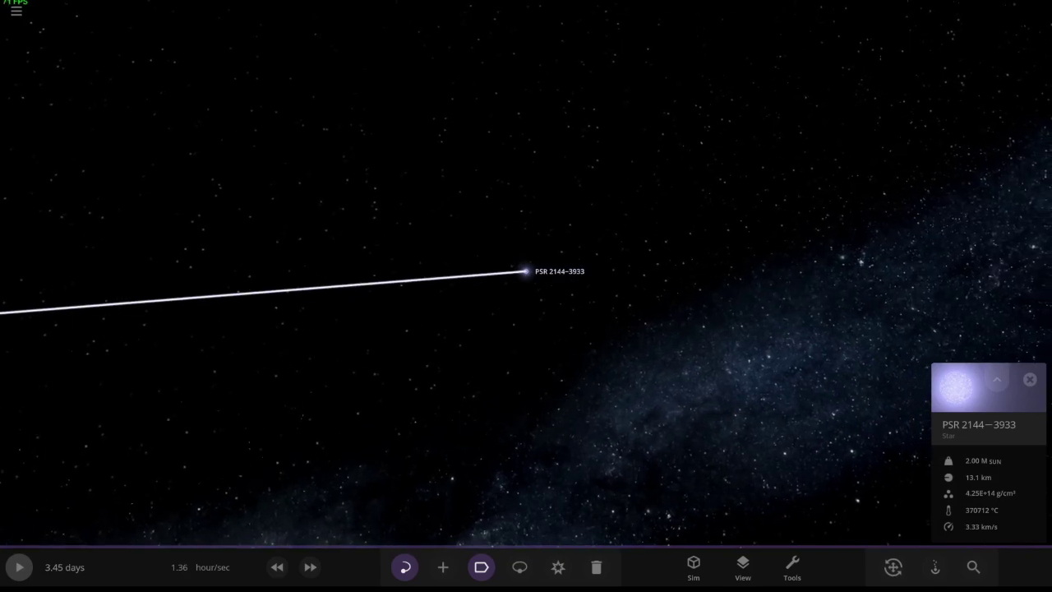
left_click(482, 566)
left_click(446, 207)
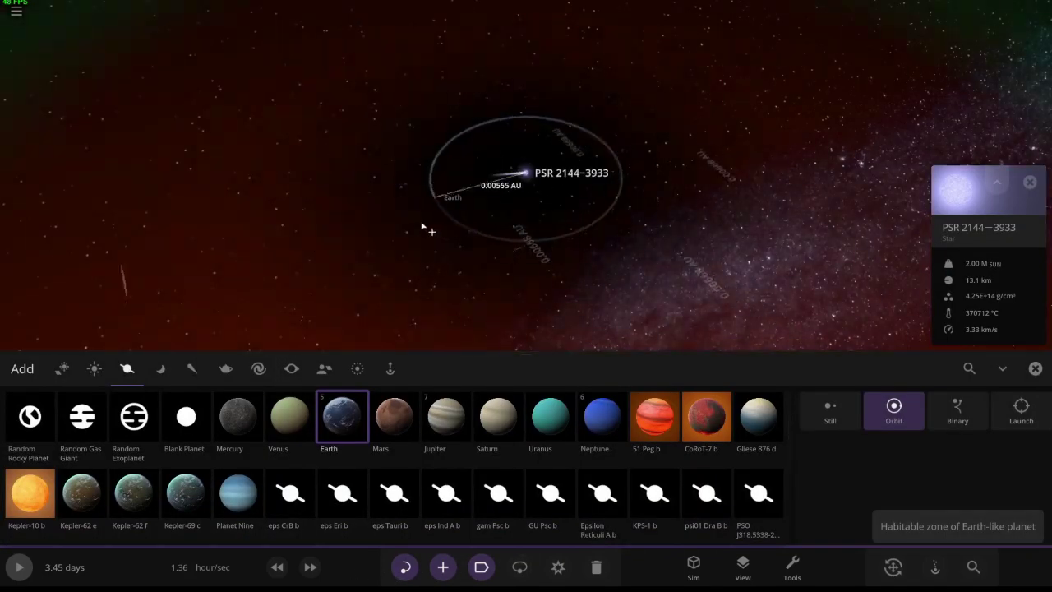
scroll(409, 250, "down", 3)
Place a random rocky planet, Tevediona, in orbit beyond Earth.
left_click(160, 368)
left_click(127, 368)
left_click(30, 415)
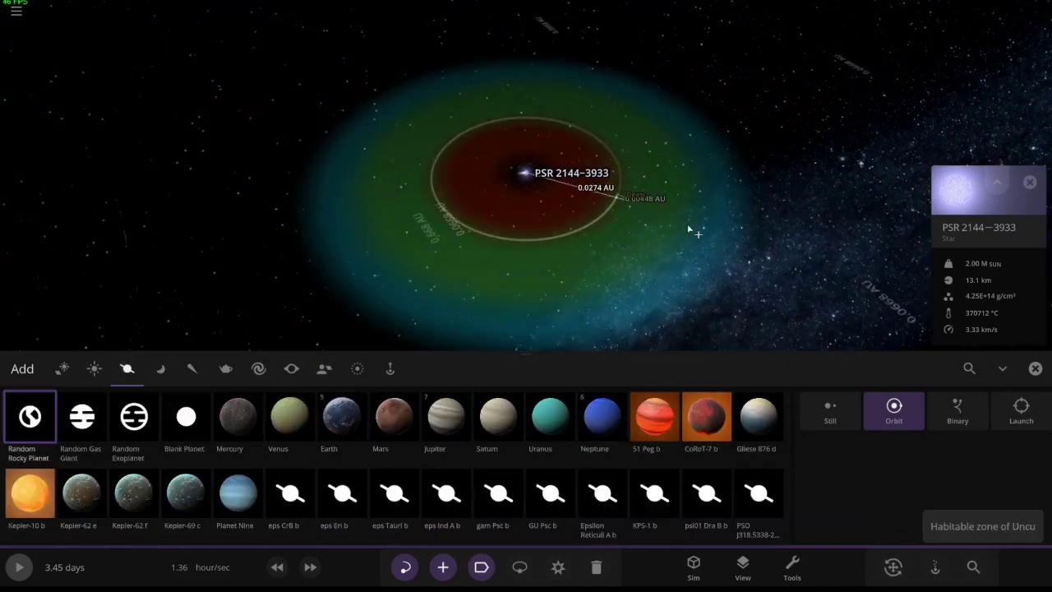
scroll(690, 230, "down", 3)
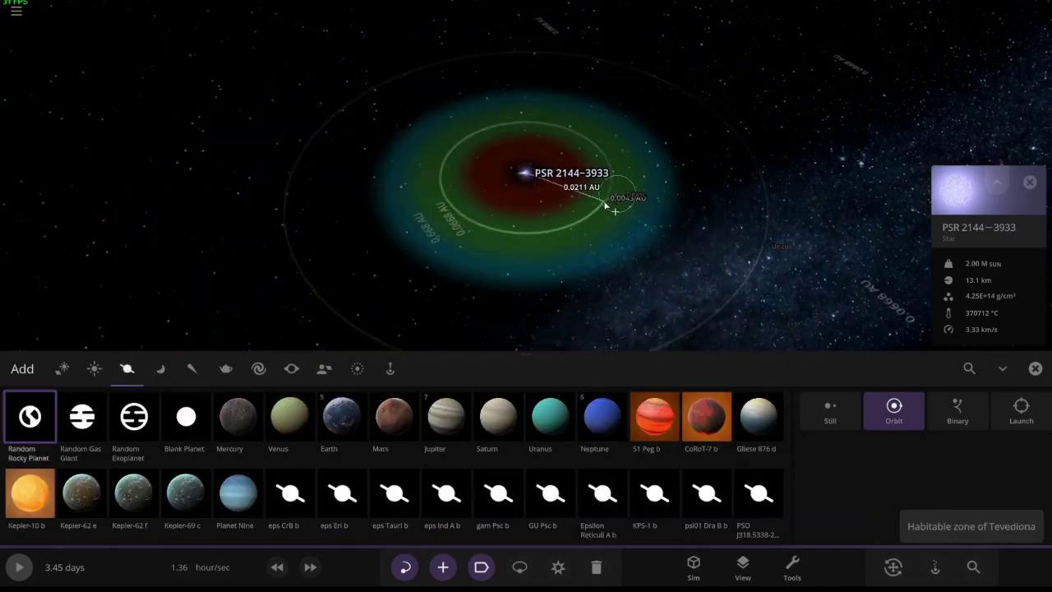
scroll(604, 207, "up", 3)
left_click(712, 301)
scroll(712, 302, "up", 3)
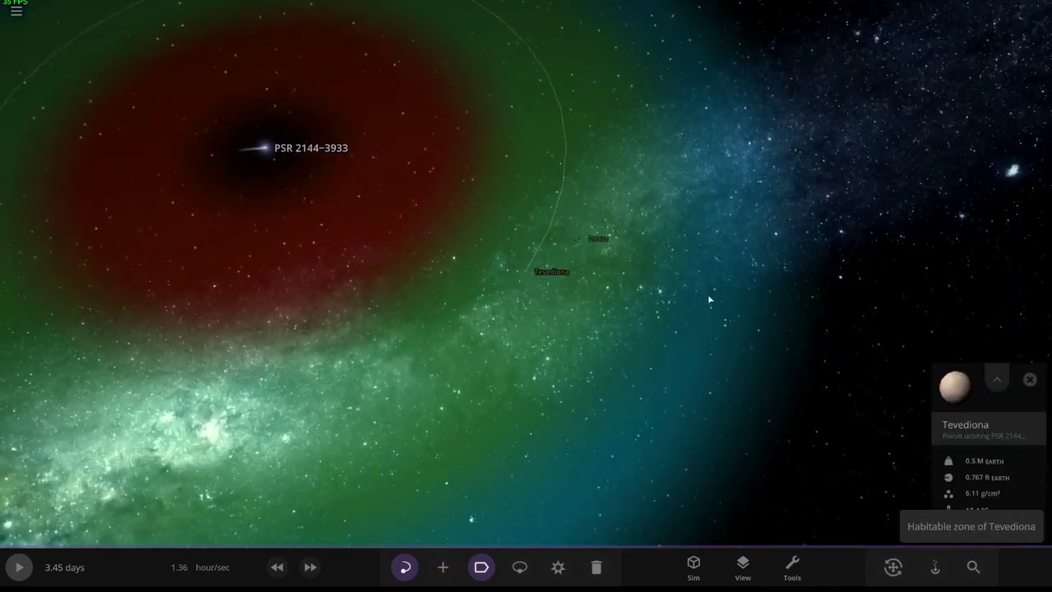
scroll(713, 301, "up", 5)
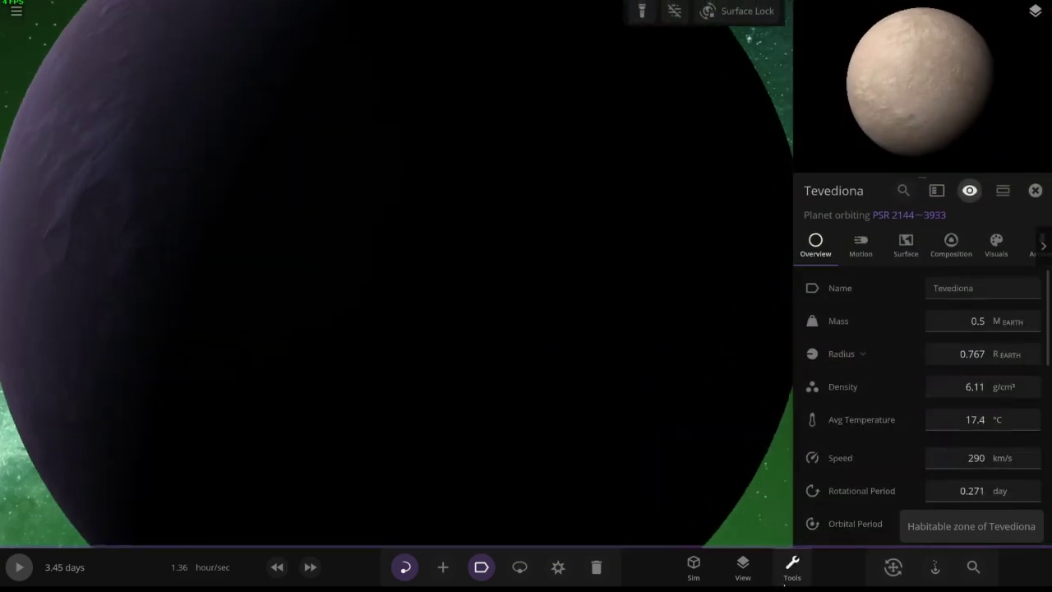
Paint water patches and a large sea onto Tevediona with Depth Change Rate 100.
left_click(791, 567)
left_click(788, 421)
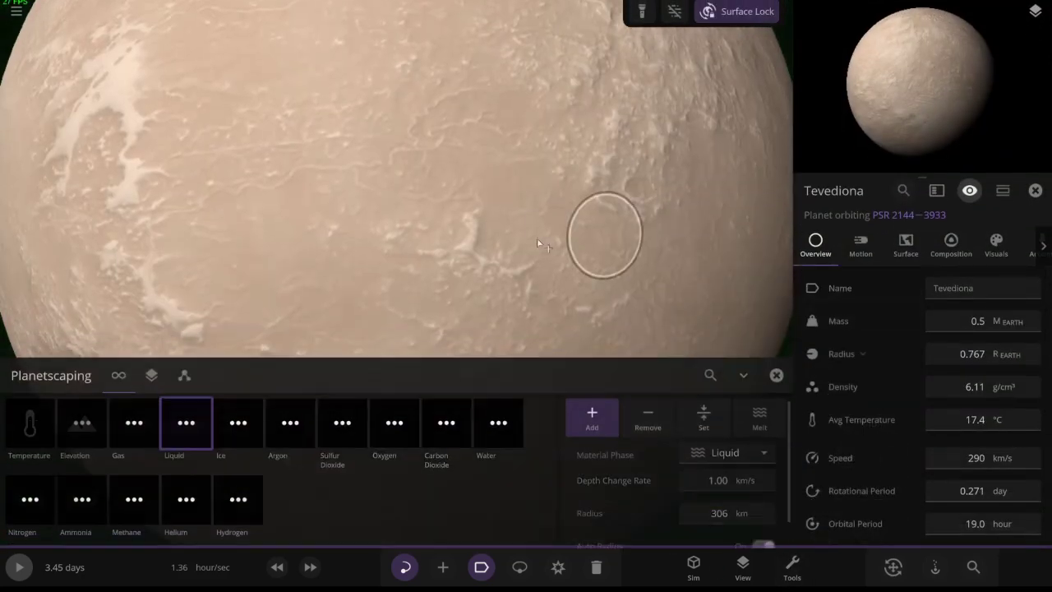
scroll(513, 253, "down", 5)
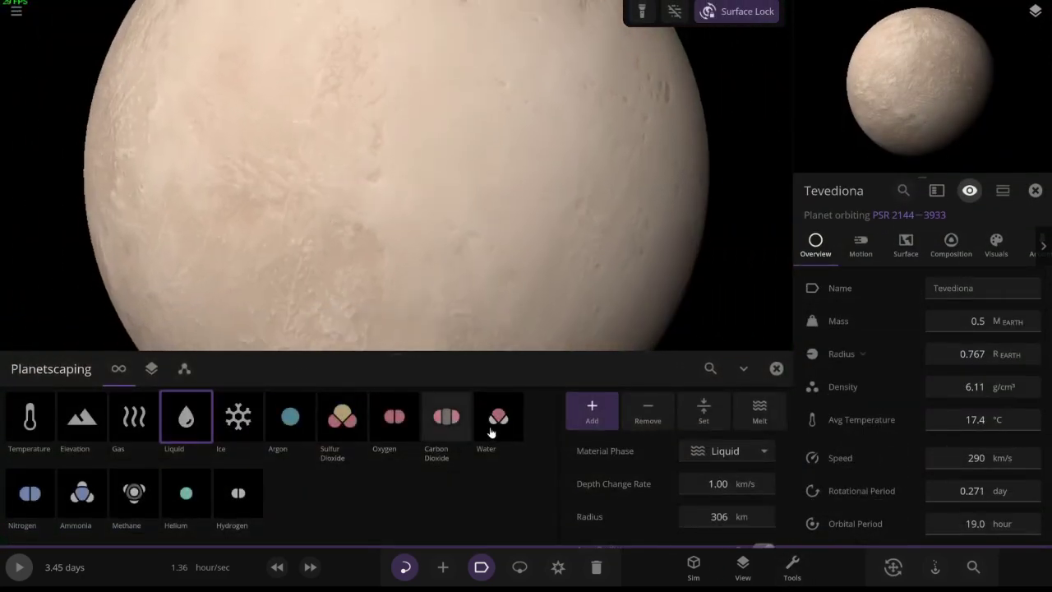
left_click(497, 418)
left_click_drag(448, 173, 575, 185)
left_click(718, 483)
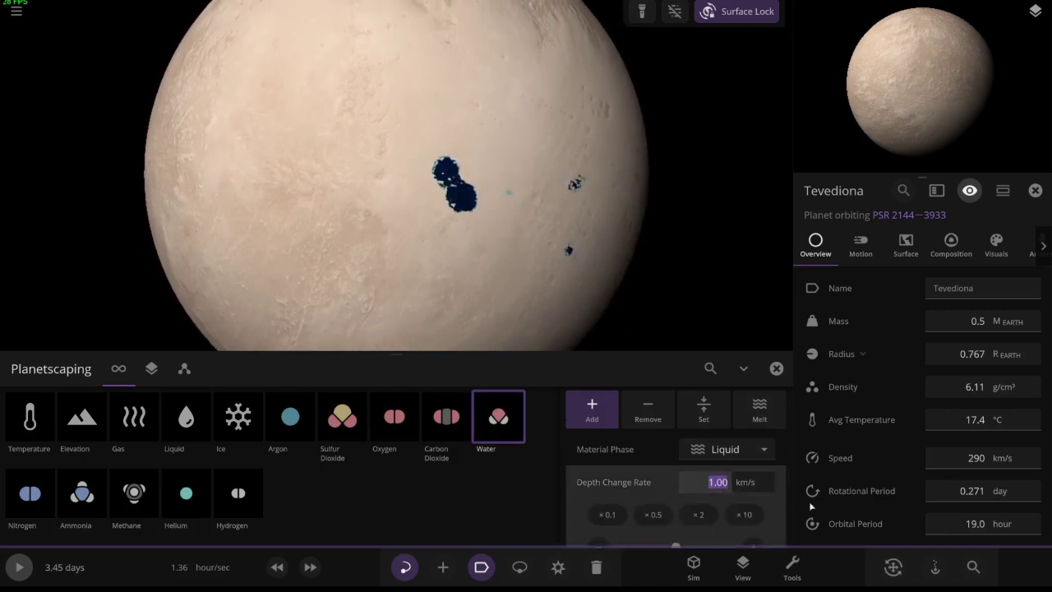
left_click(743, 500)
type("100")
left_click_drag(608, 222, 460, 220)
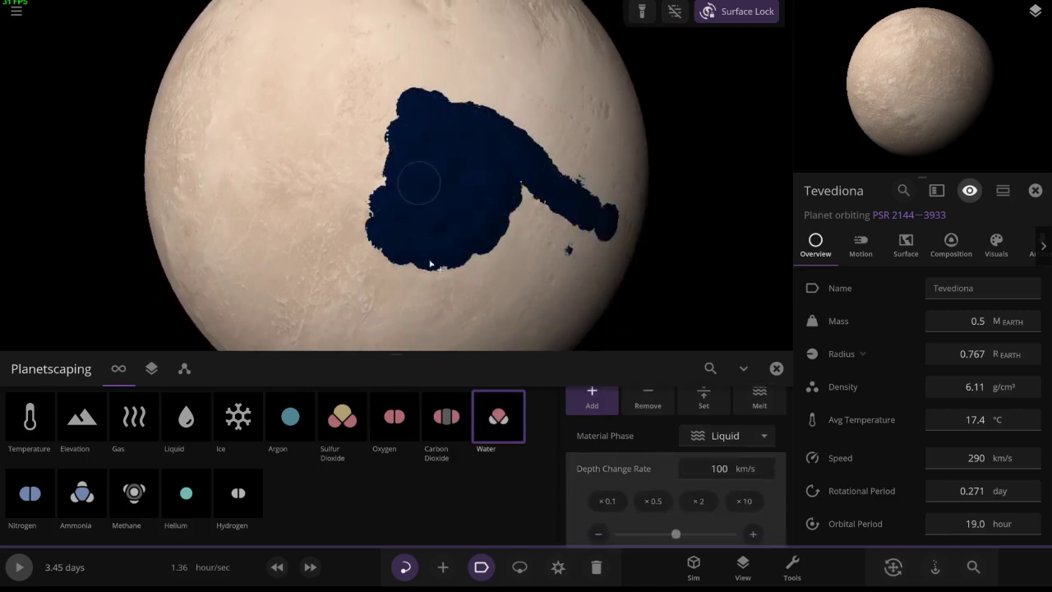
Paint a carbon dioxide patch and a nitrogen loop across Tevediona's sea region.
left_click(446, 418)
left_click_drag(345, 107, 349, 304)
left_click(29, 493)
mouse_move(329, 164)
left_mouse_down()
mouse_move(403, 54)
mouse_move(543, 156)
left_mouse_up()
mouse_move(542, 321)
left_mouse_down()
mouse_move(329, 295)
mouse_move(251, 98)
left_mouse_up()
left_click_drag(415, 78, 460, 189)
scroll(460, 181, "down", 3)
Paint a water spot and an arc over the planet's top, then resume the simulation.
left_click(499, 416)
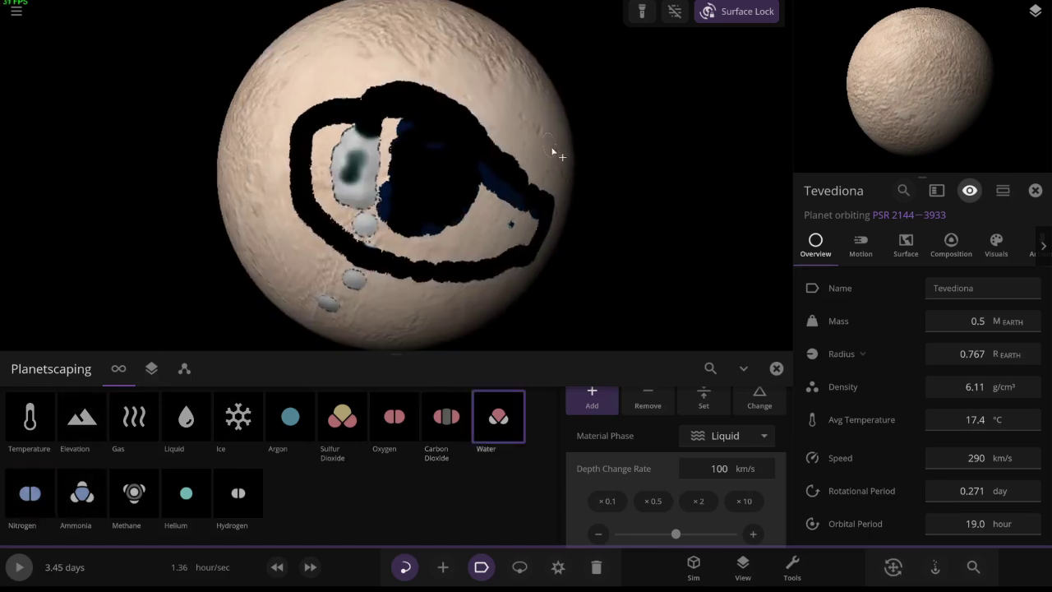
left_click(534, 155)
mouse_move(534, 160)
left_mouse_down()
mouse_move(501, 65)
mouse_move(378, 45)
left_mouse_up()
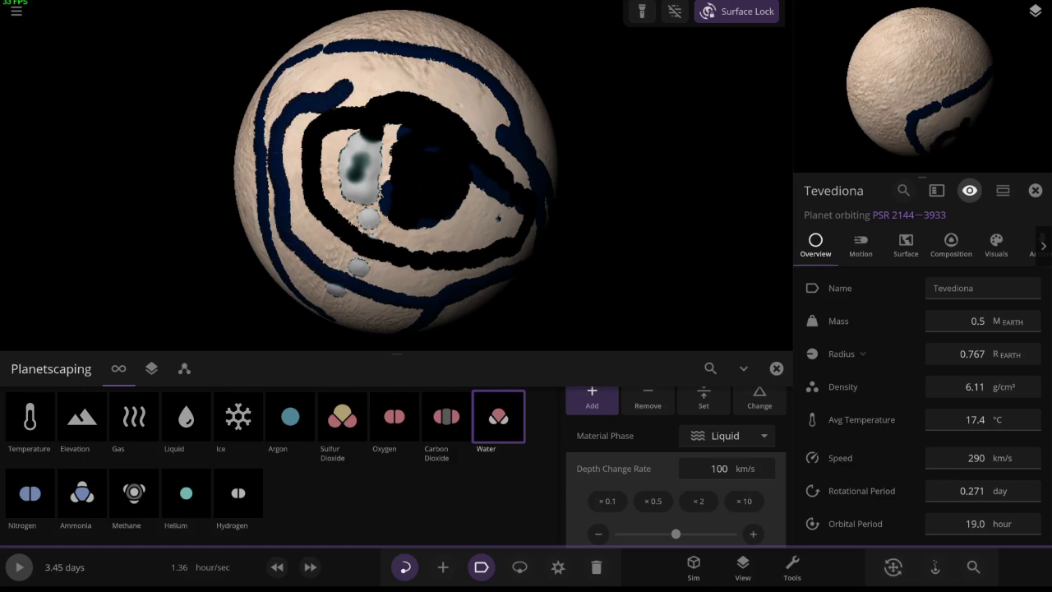
key("space")
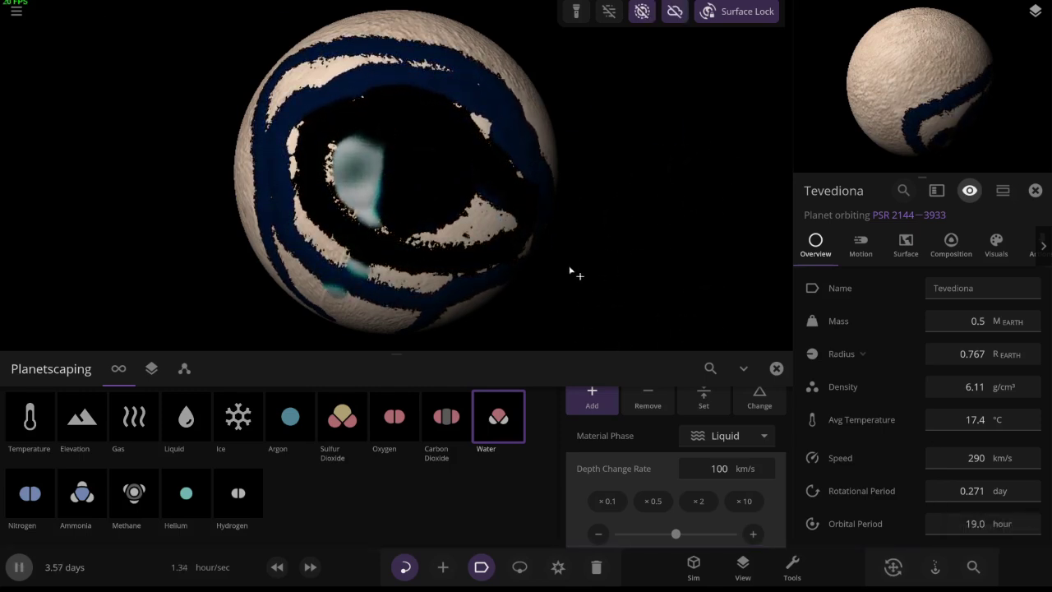
Select hydrogen, then settle the liquid and equalize the gas in Tevediona's surface properties.
left_click(237, 493)
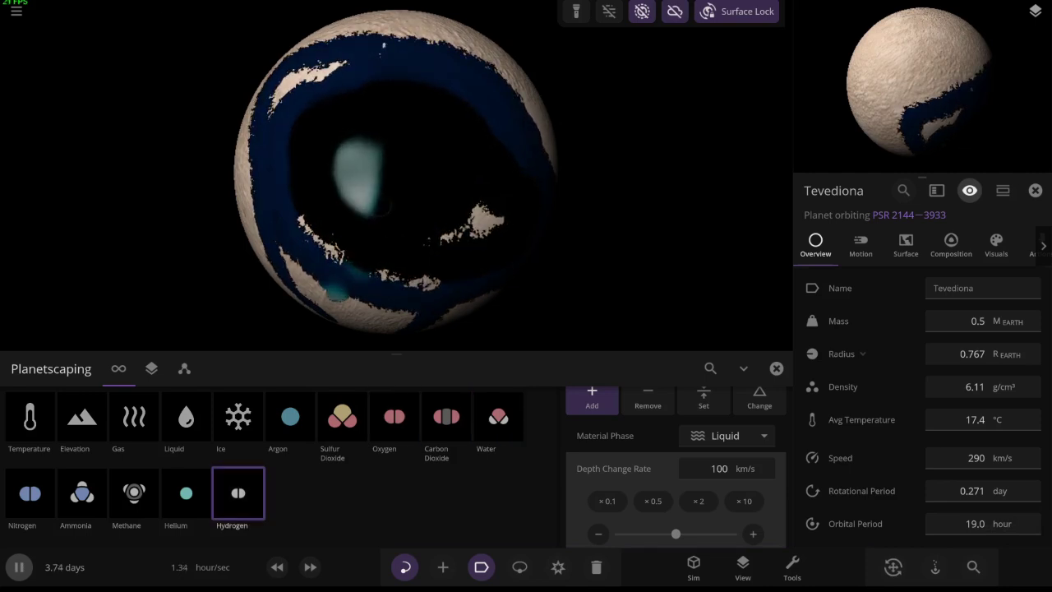
left_click(906, 242)
scroll(920, 370, "up", 4)
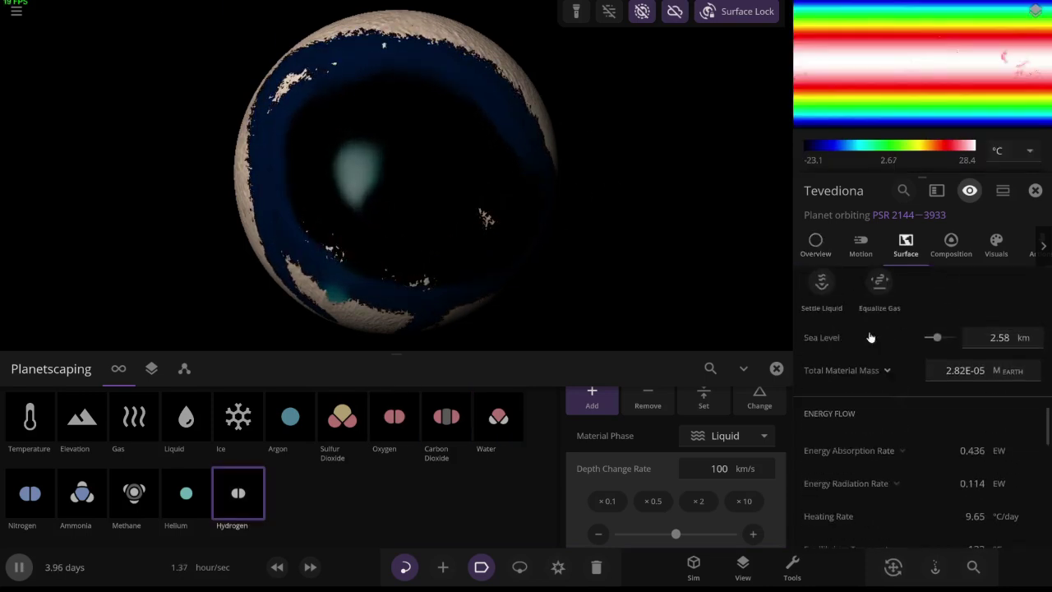
left_click(822, 337)
left_click(880, 341)
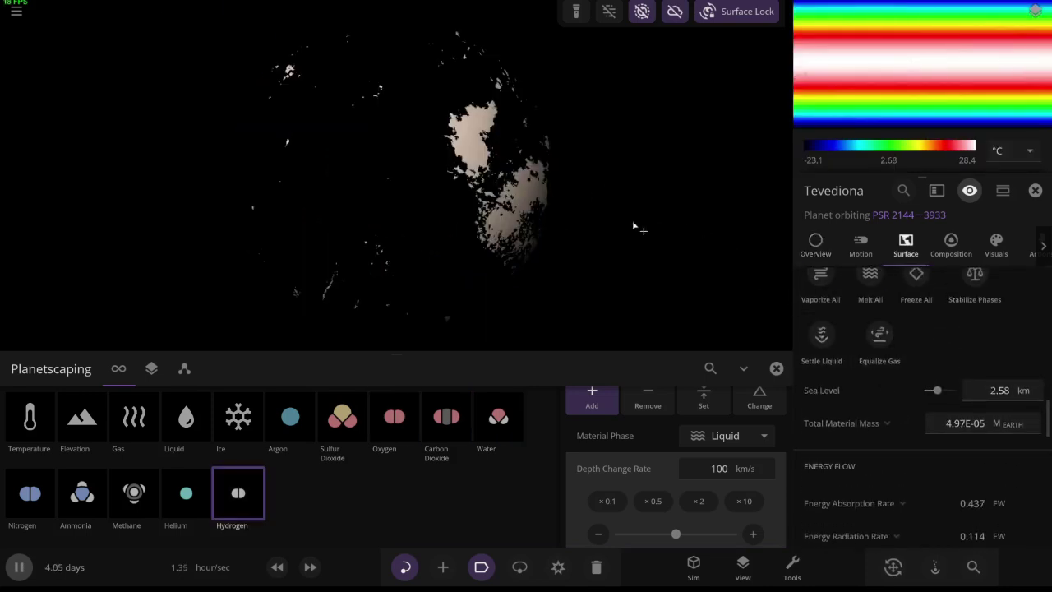
Set the brush to Remove and strip liquid carbon dioxide from Tevediona's surface.
left_click(498, 416)
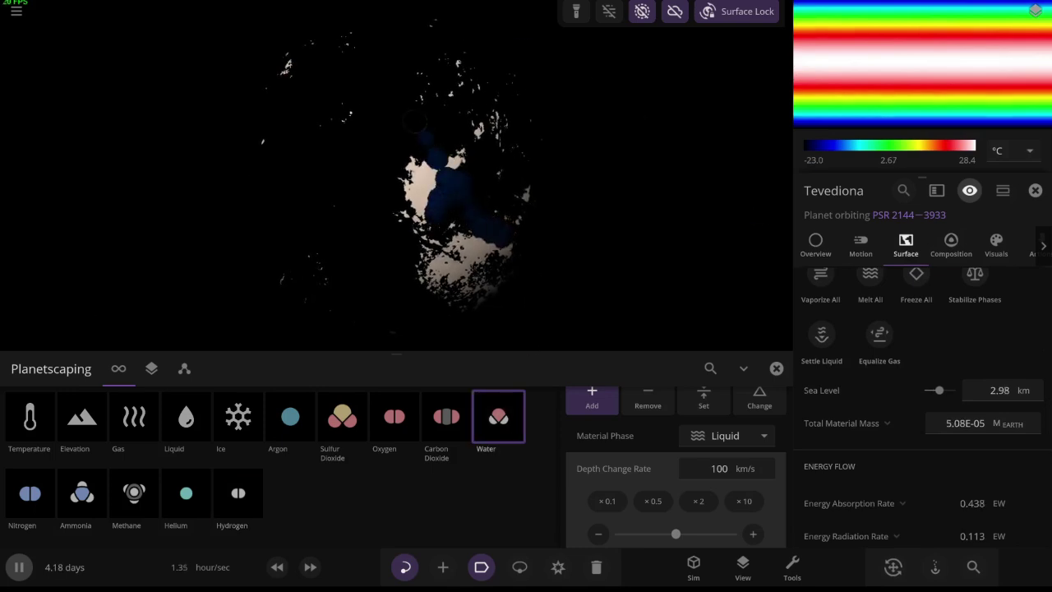
left_click(31, 493)
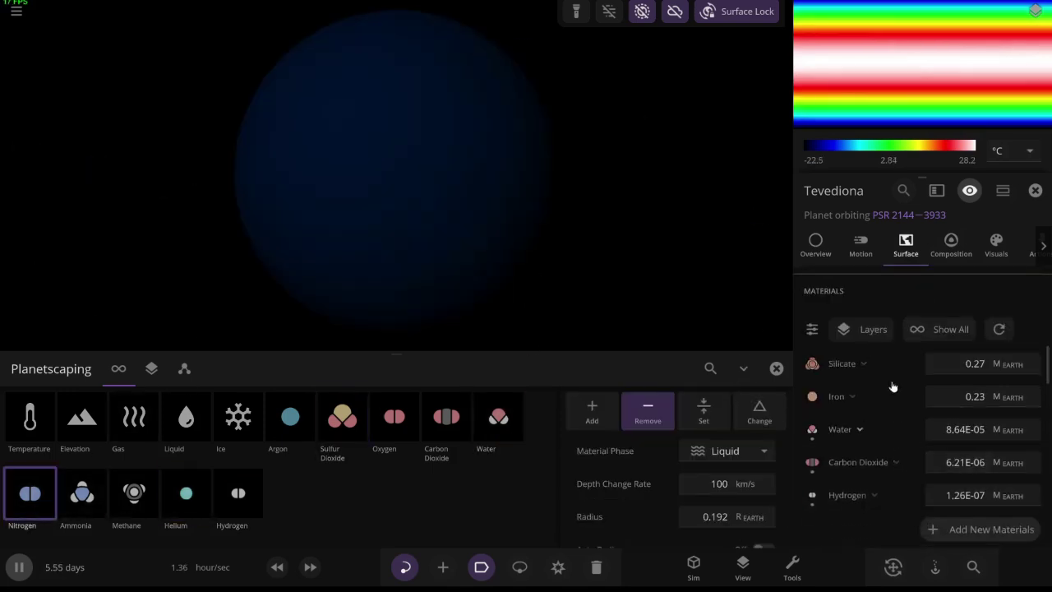
scroll(895, 363, "down", 5)
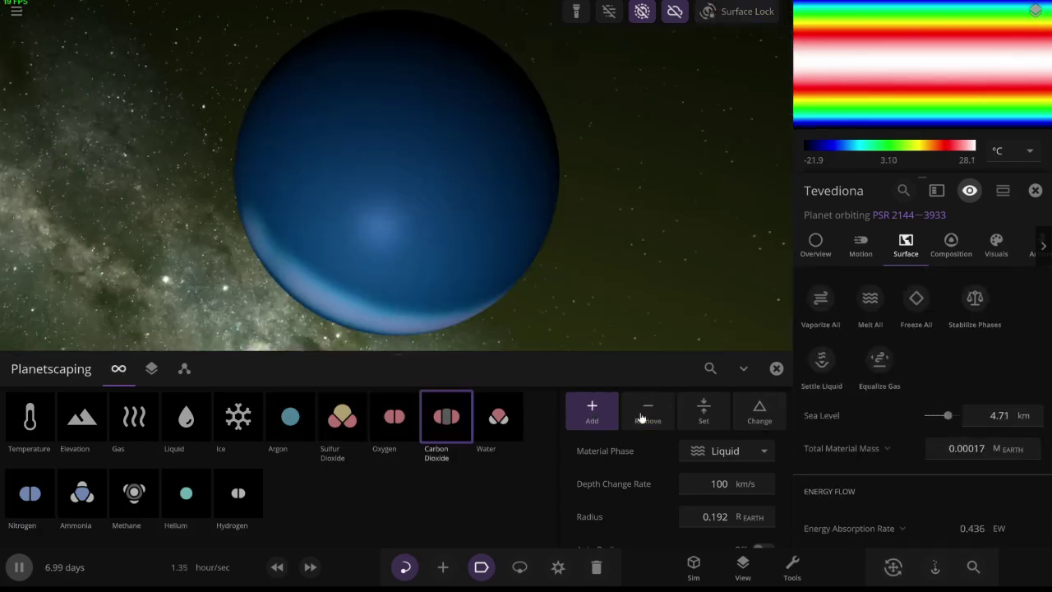
left_click(647, 411)
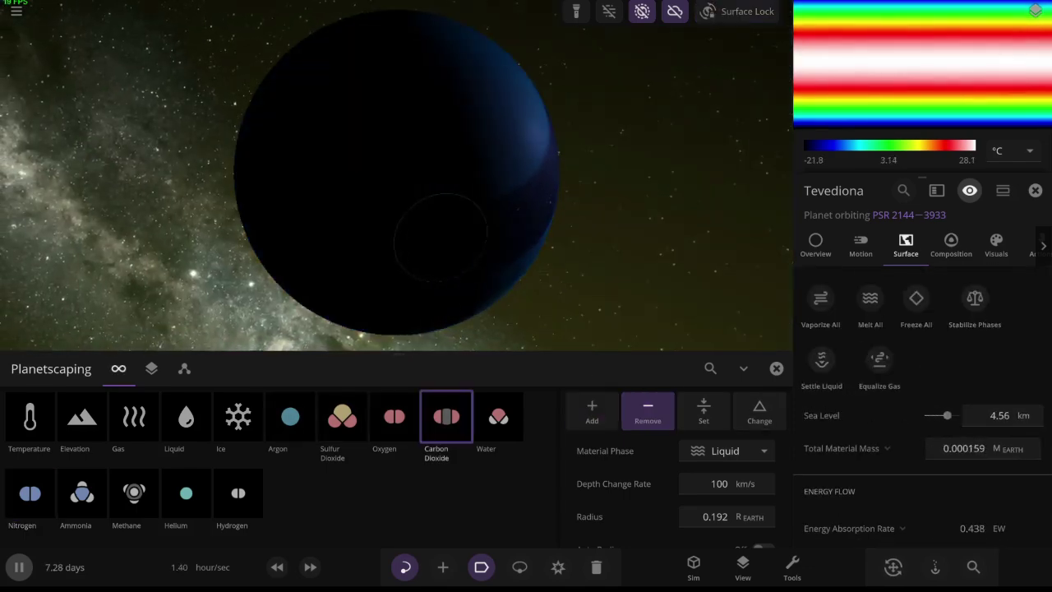
left_click_drag(363, 243, 363, 245)
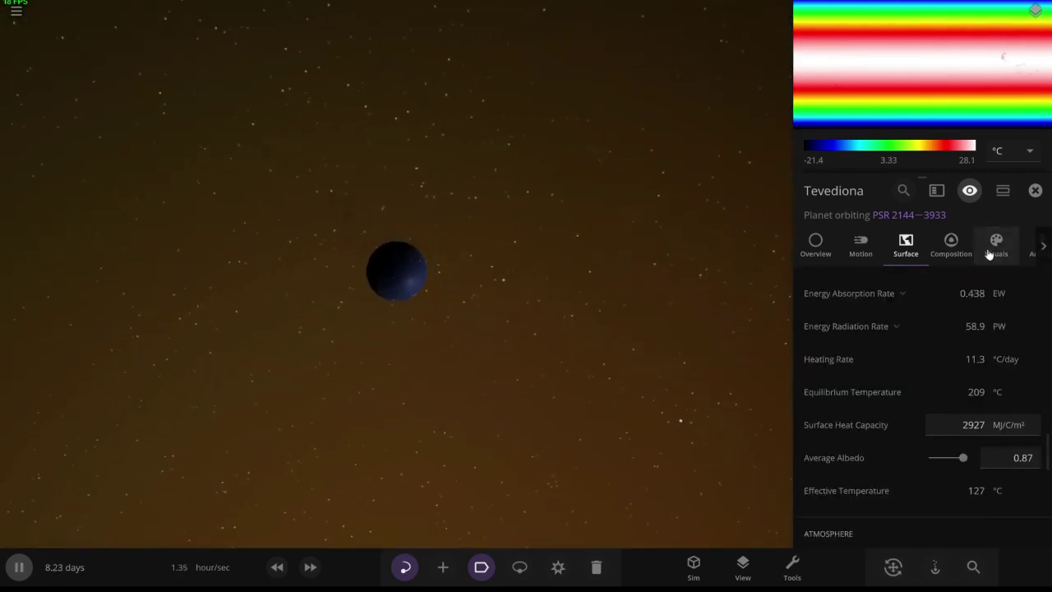
Open the Visuals layers, pause at the pulsar, then select and orbit ocean world Uncu.
left_click(996, 245)
scroll(904, 395, "down", 5)
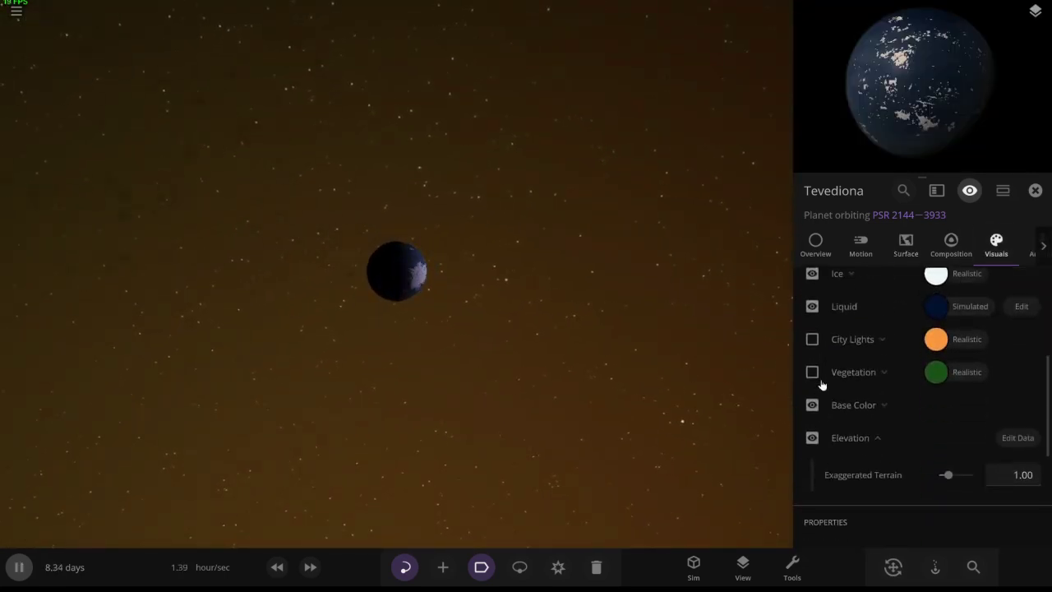
scroll(394, 271, "down", 10)
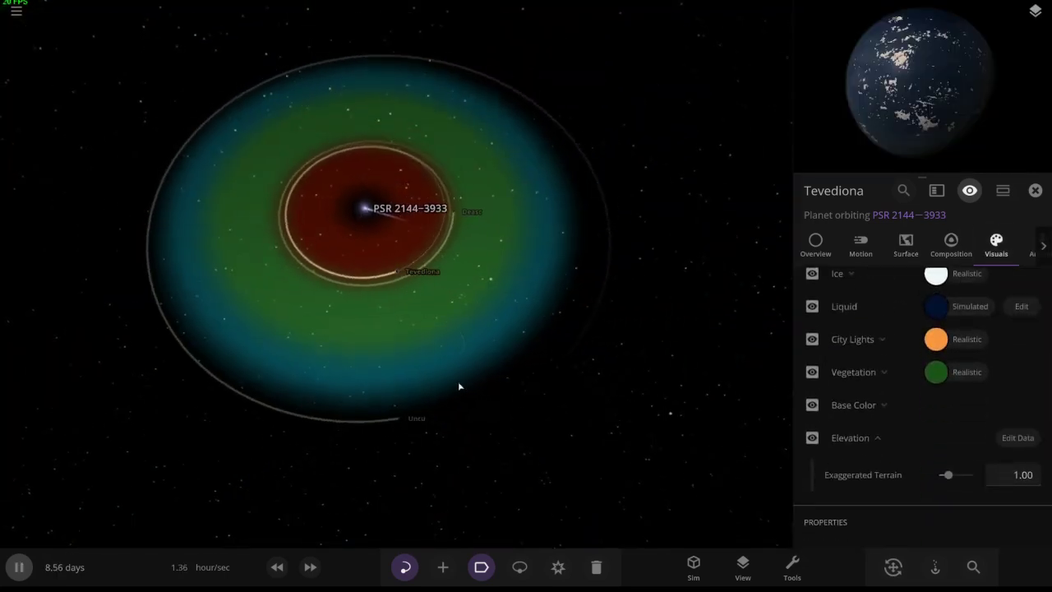
left_click(426, 217)
key("space")
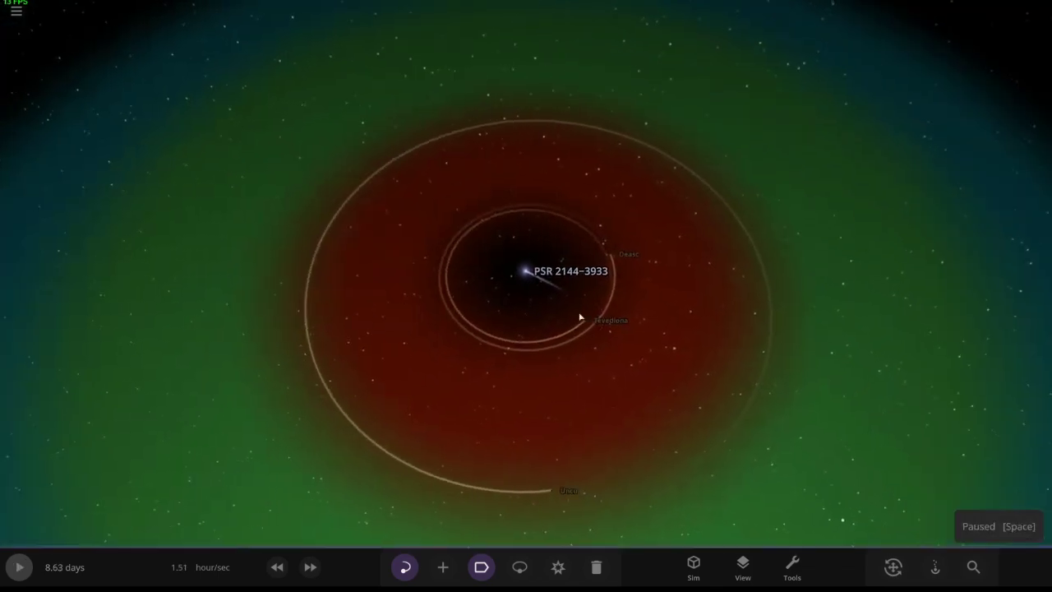
scroll(608, 261, "down", 5)
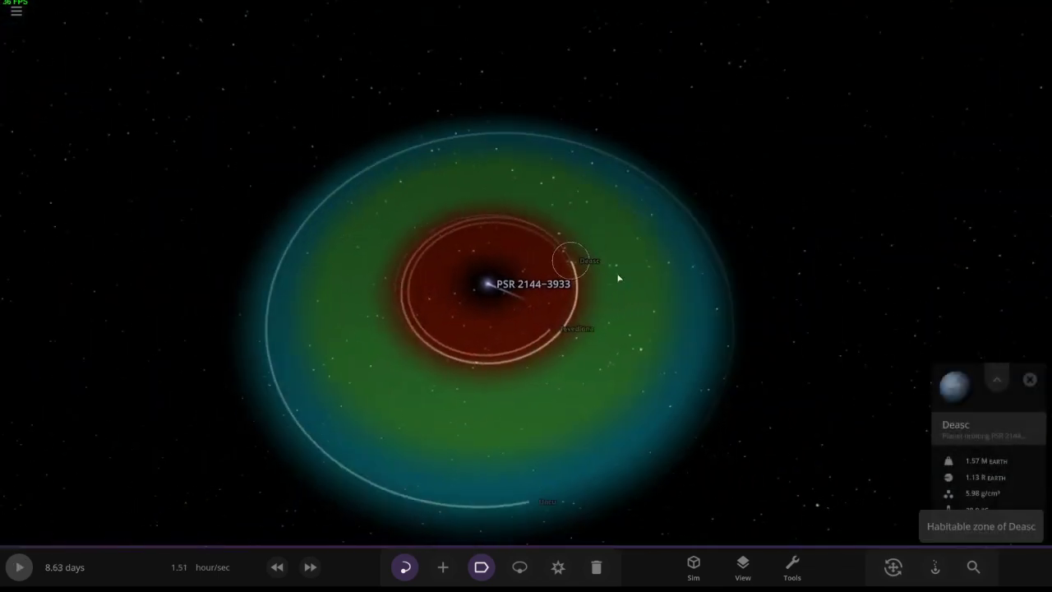
left_click(509, 506)
scroll(557, 454, "up", 6)
scroll(557, 454, "down", 3)
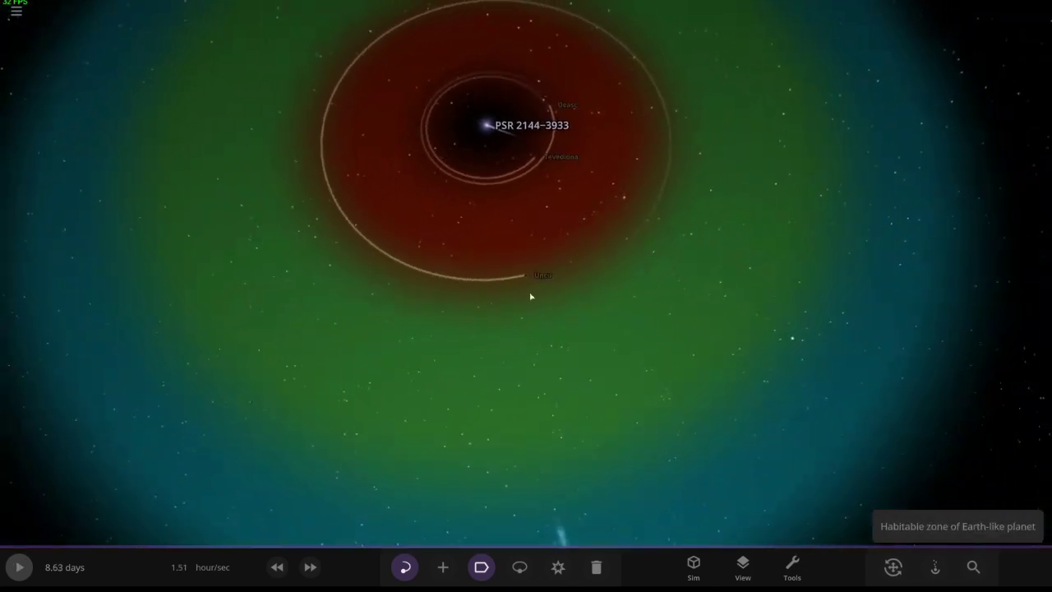
left_click(521, 272)
scroll(526, 275, "up", 6)
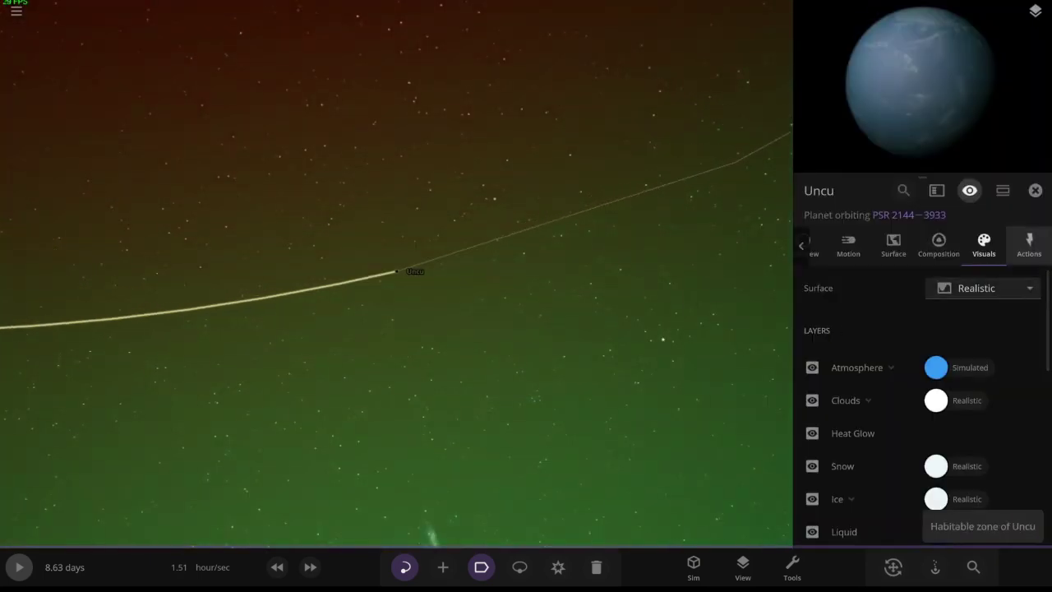
scroll(926, 441, "down", 3)
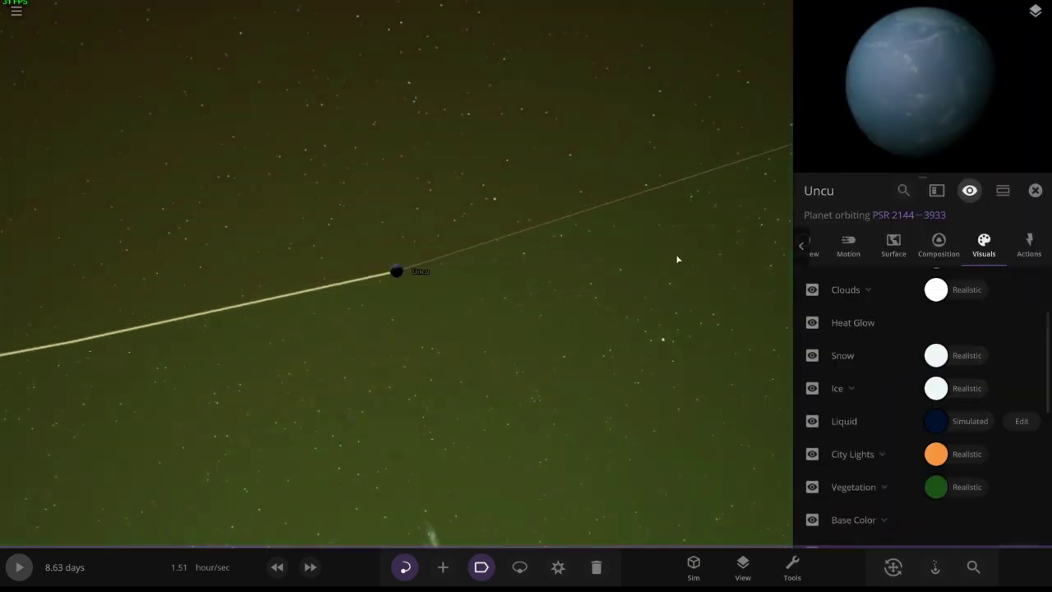
scroll(619, 310, "up", 10)
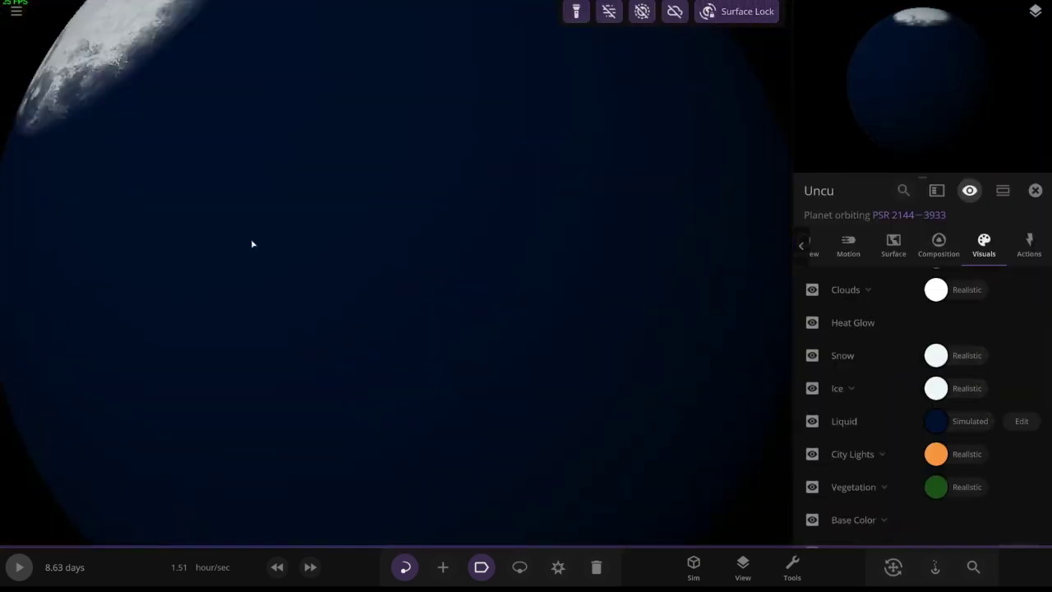
scroll(335, 216, "down", 10)
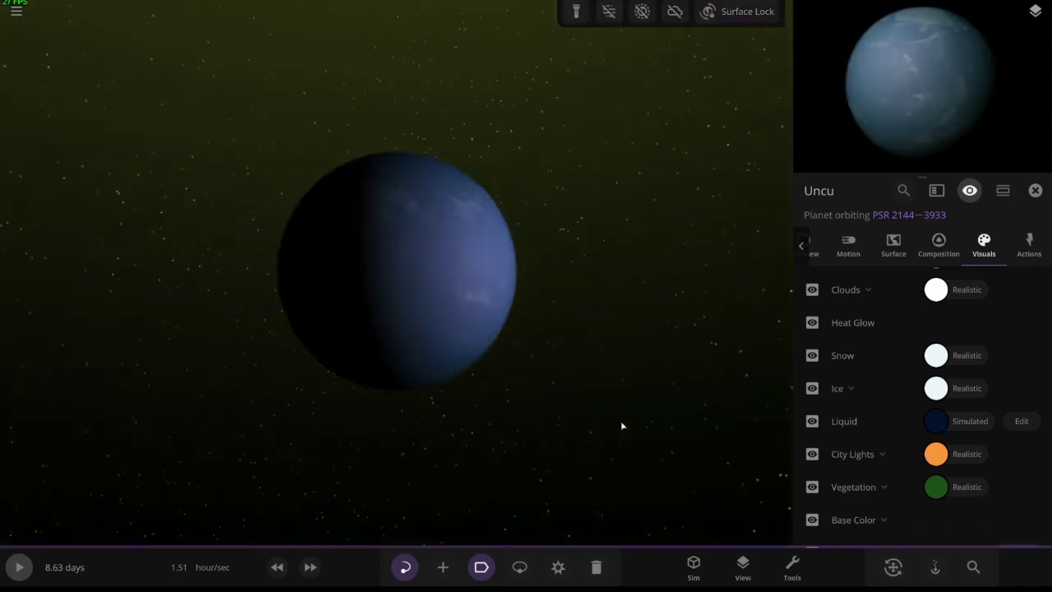
left_click_drag(622, 425, 652, 476)
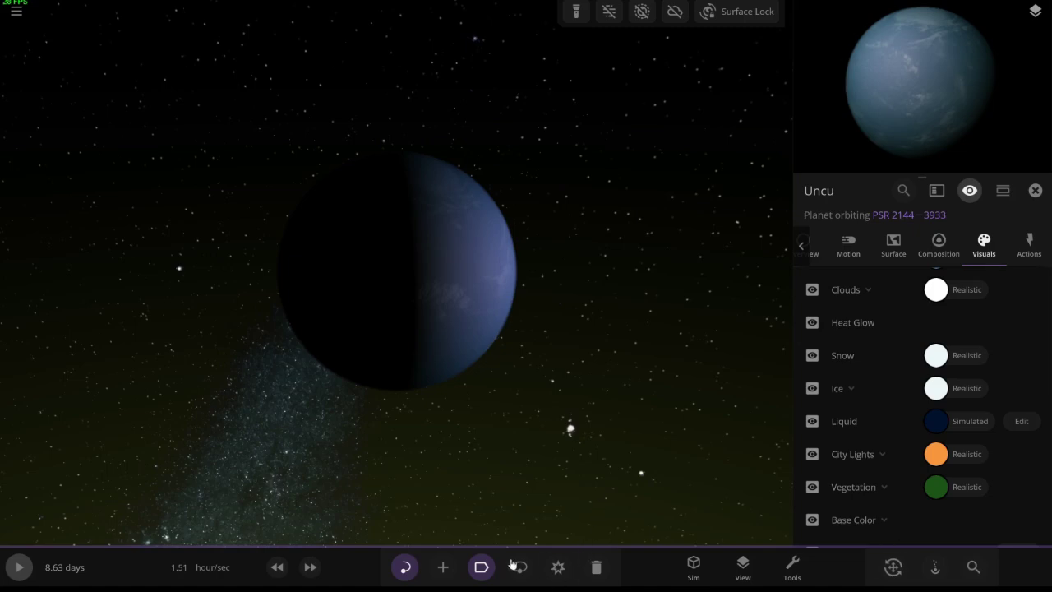
Place a random moon in orbit around Deasc, then briefly run and pause the simulation.
left_click(443, 567)
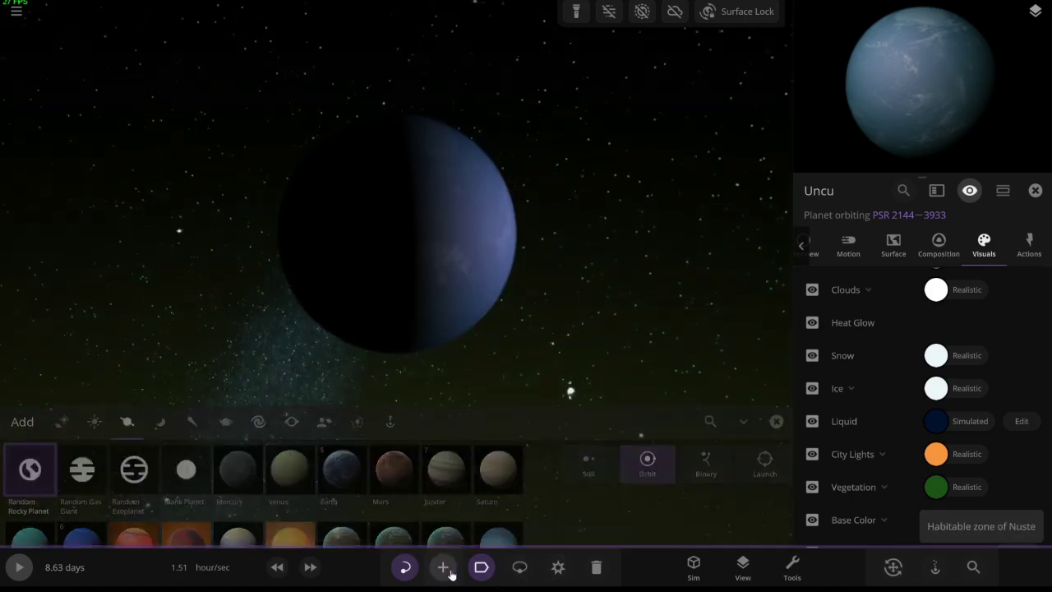
scroll(444, 247, "down", 10)
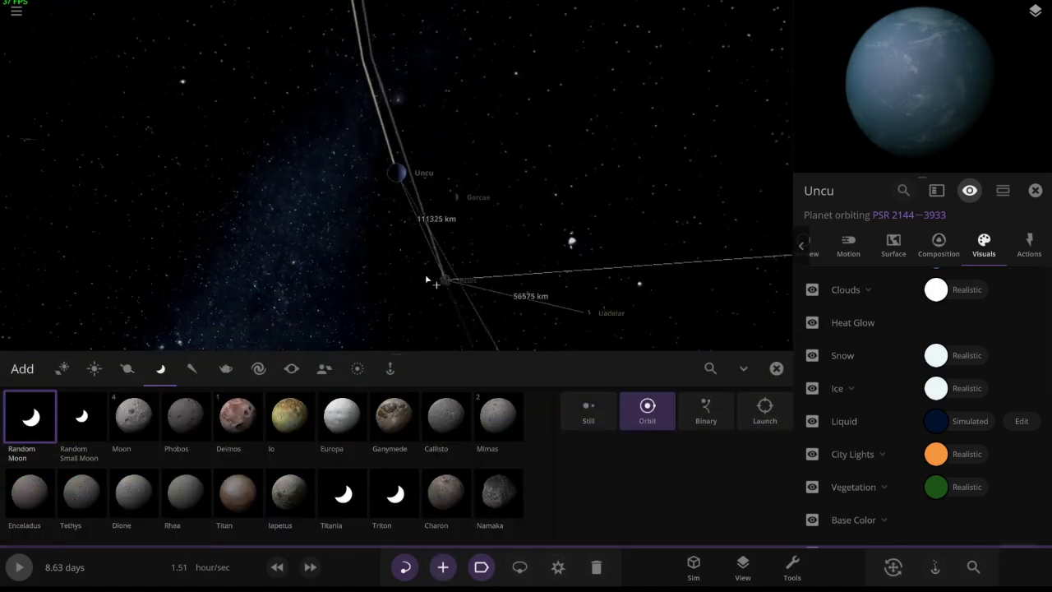
scroll(576, 247, "down", 10)
scroll(624, 288, "down", 10)
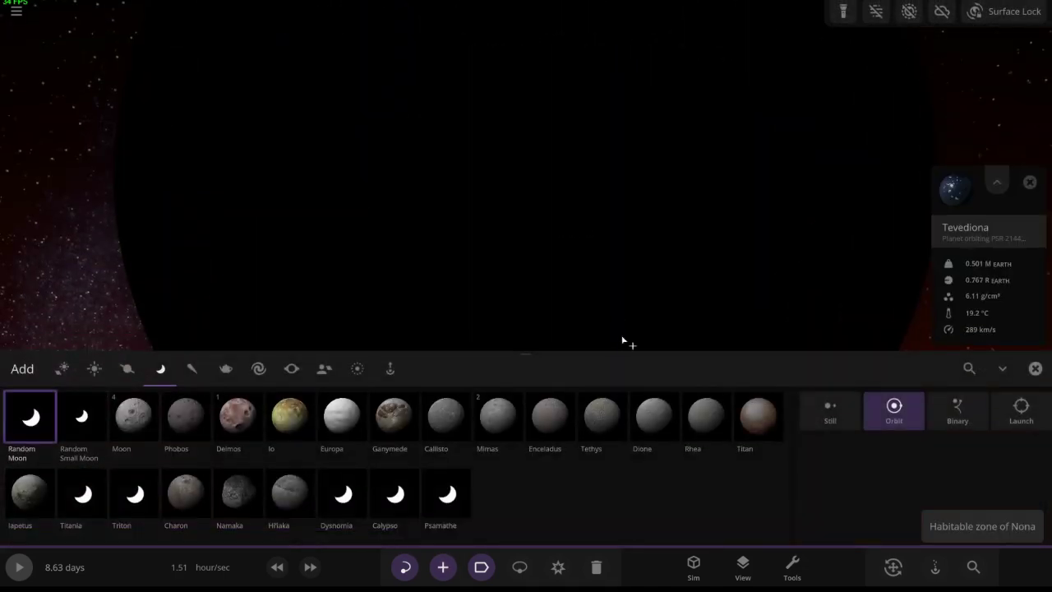
key("space")
key("space")
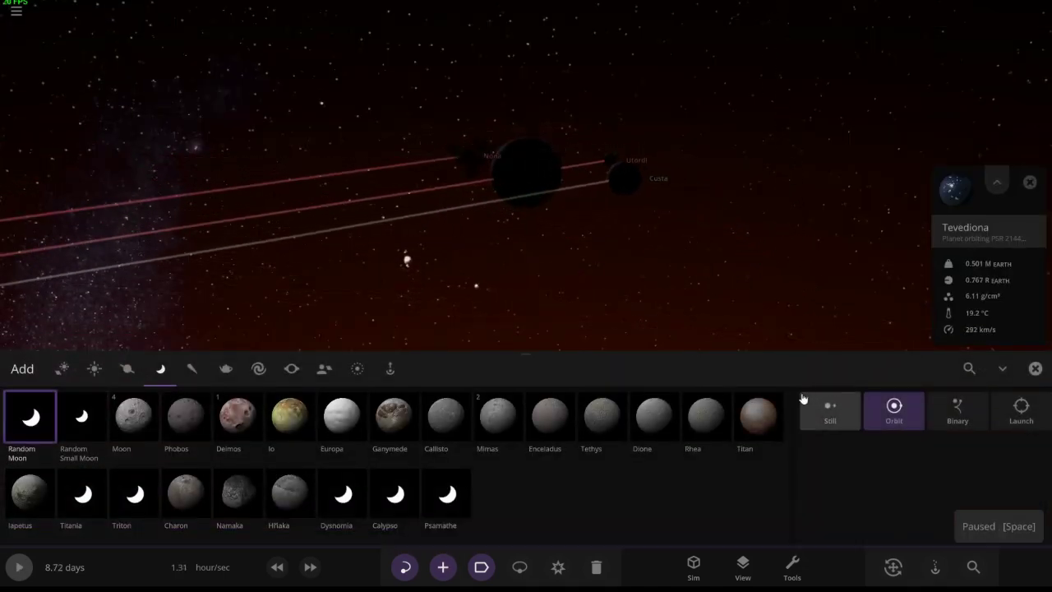
scroll(623, 287, "down", 10)
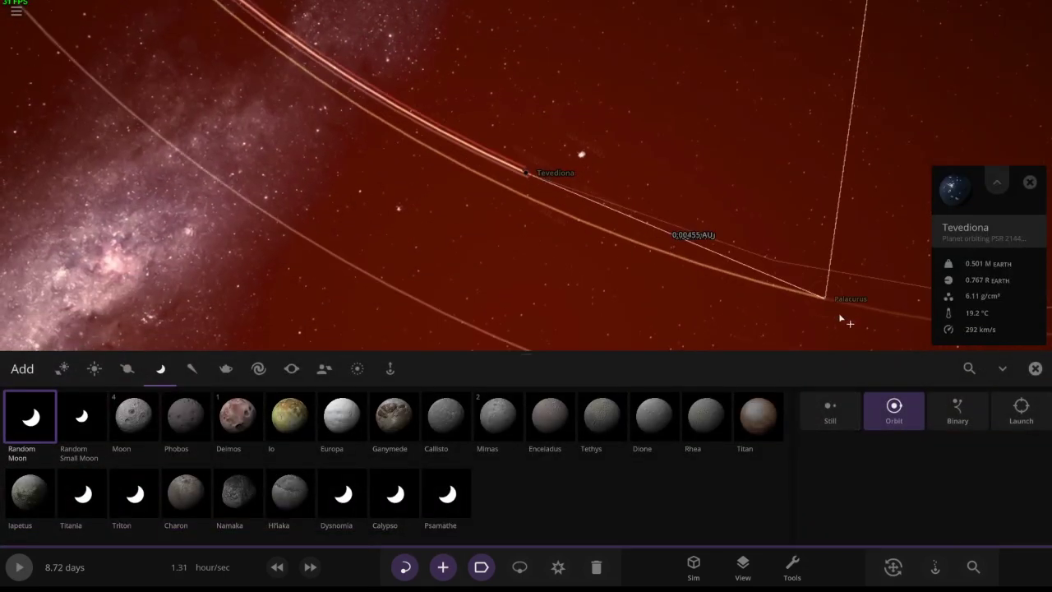
scroll(622, 288, "down", 10)
left_click(788, 290)
scroll(787, 290, "up", 10)
scroll(712, 329, "up", 8)
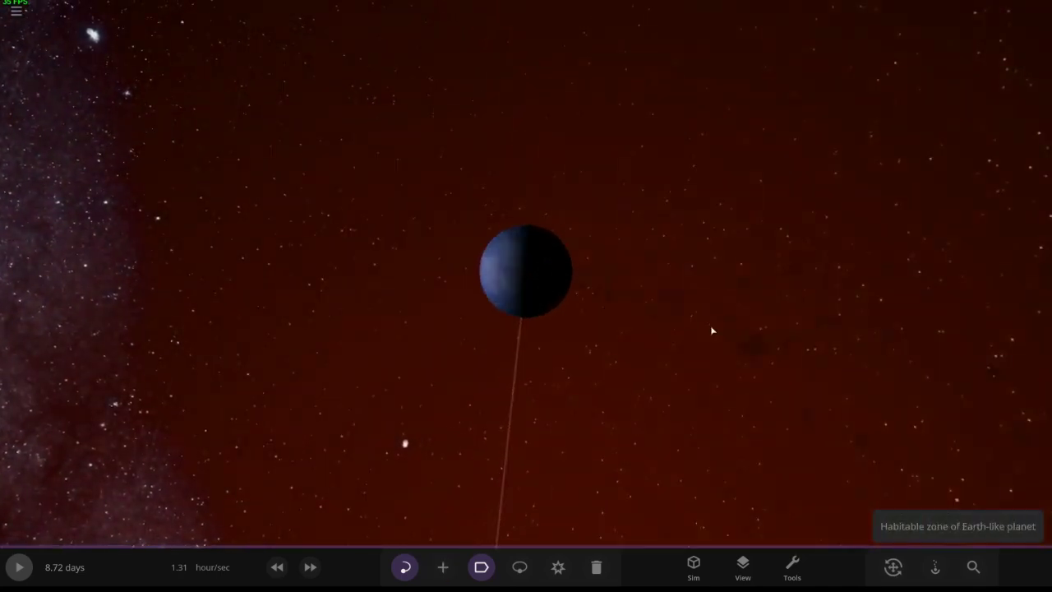
scroll(712, 329, "up", 10)
scroll(712, 329, "up", 5)
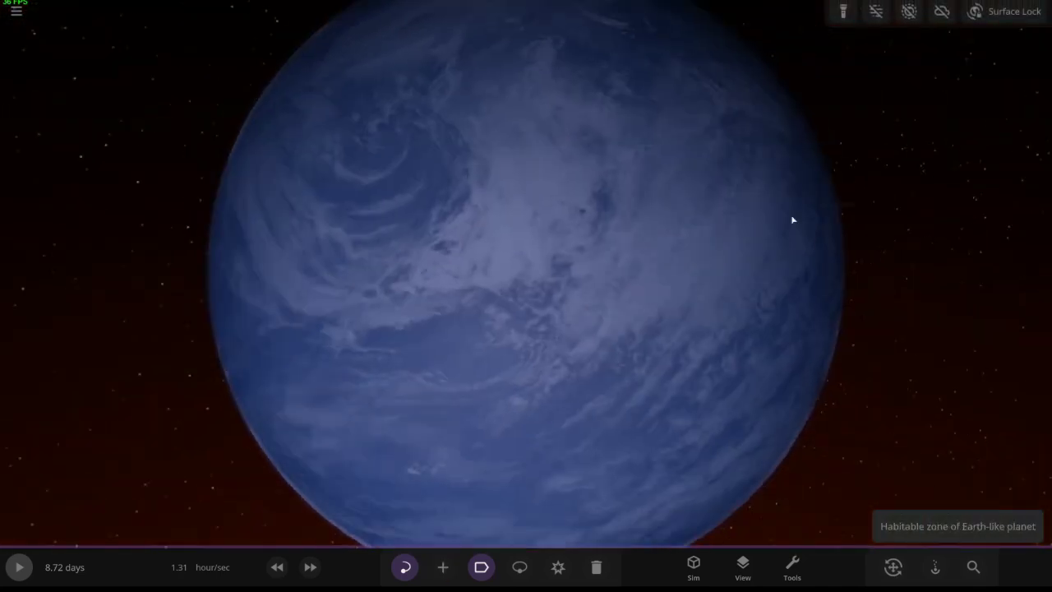
left_click(442, 567)
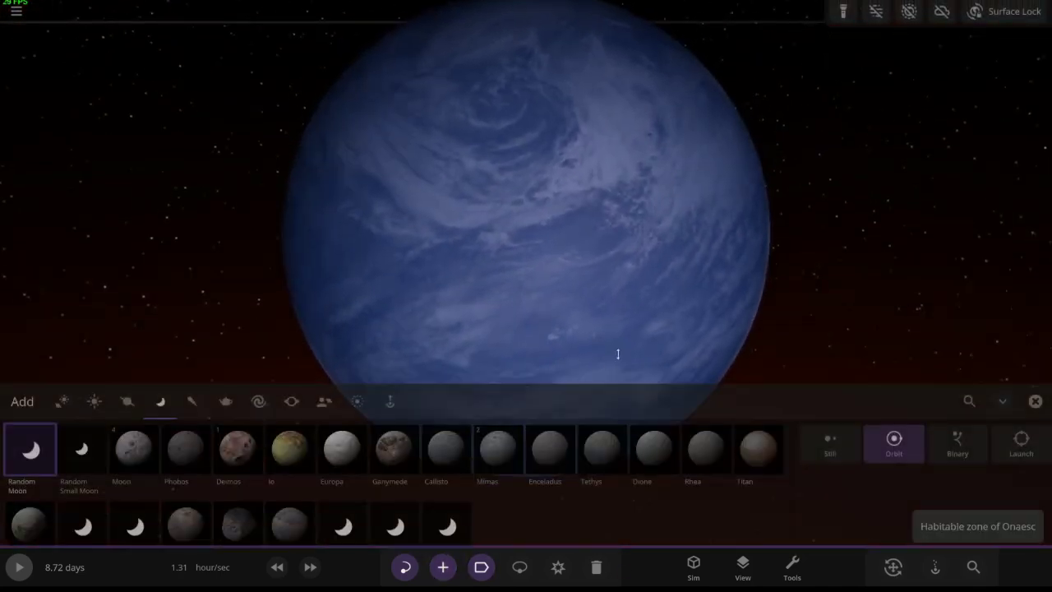
scroll(618, 353, "down", 8)
scroll(618, 354, "down", 6)
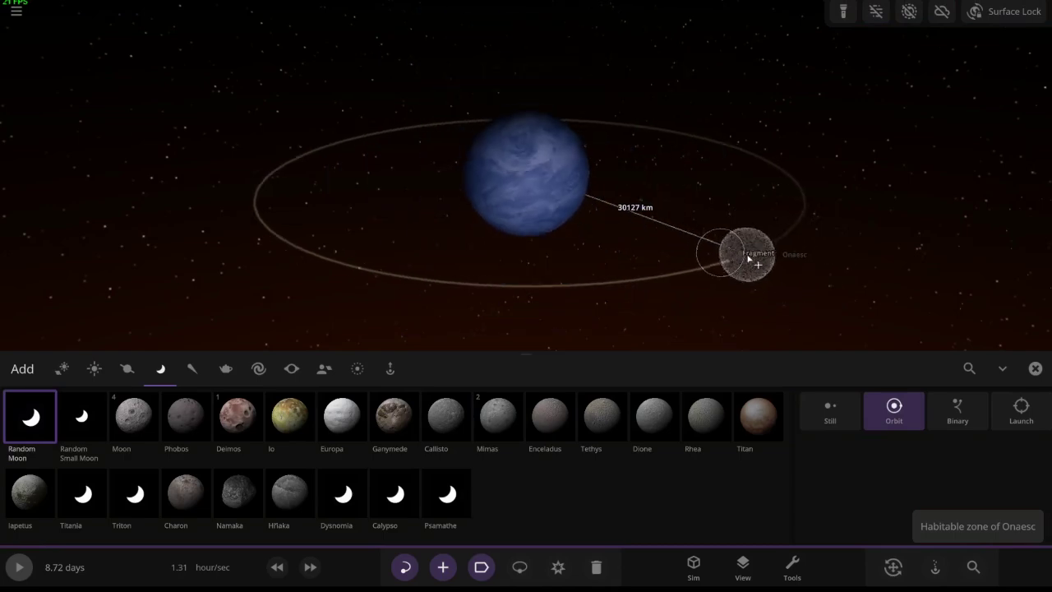
scroll(632, 345, "down", 3)
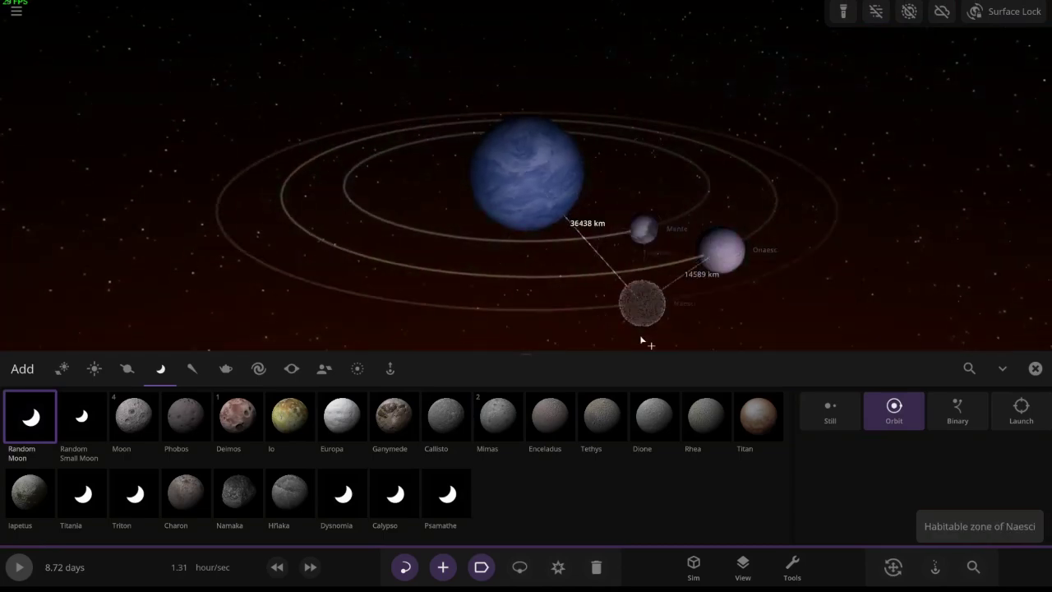
left_click(643, 338)
key("space")
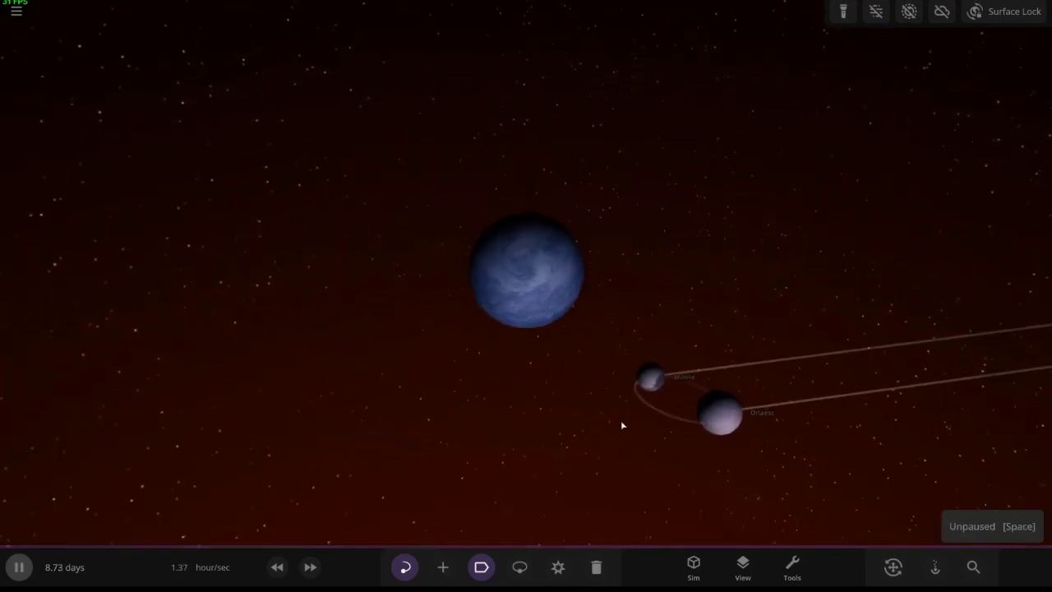
key("space")
key("space")
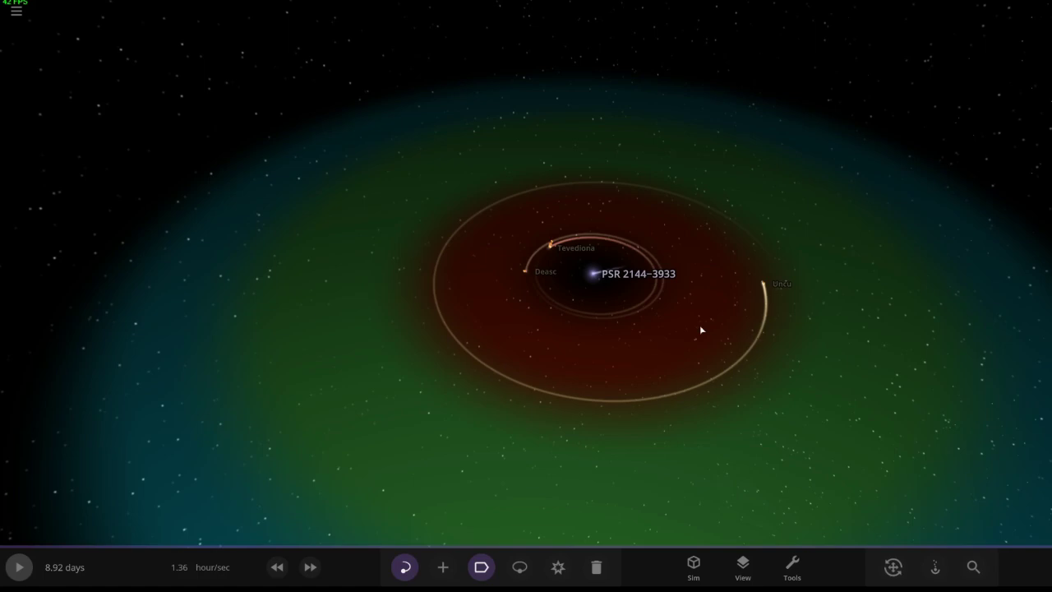
Start a new empty simulation and place star HR 4850 with a companion star.
key("Escape")
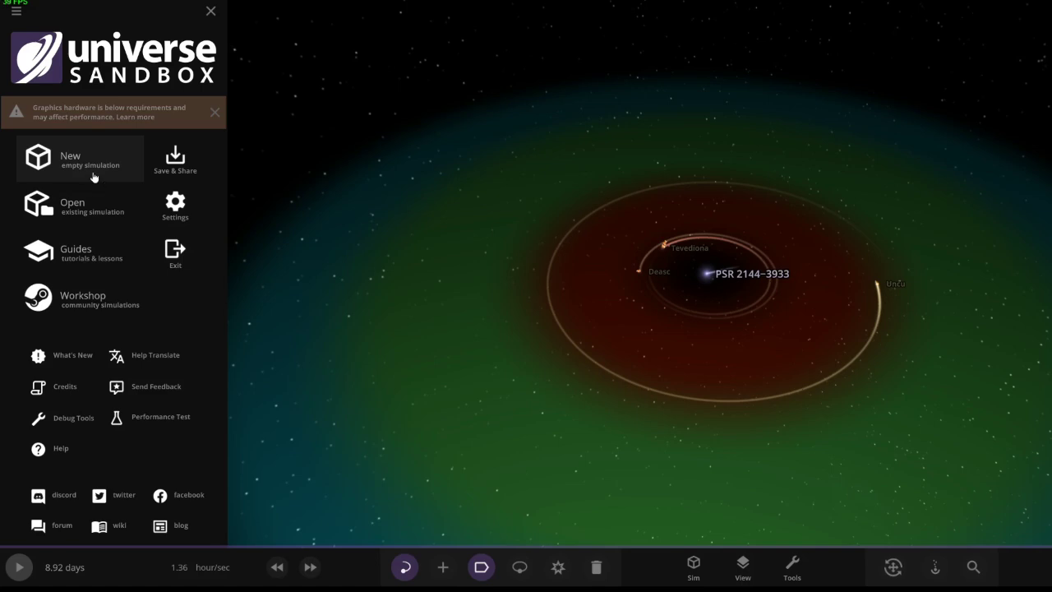
left_click(107, 173)
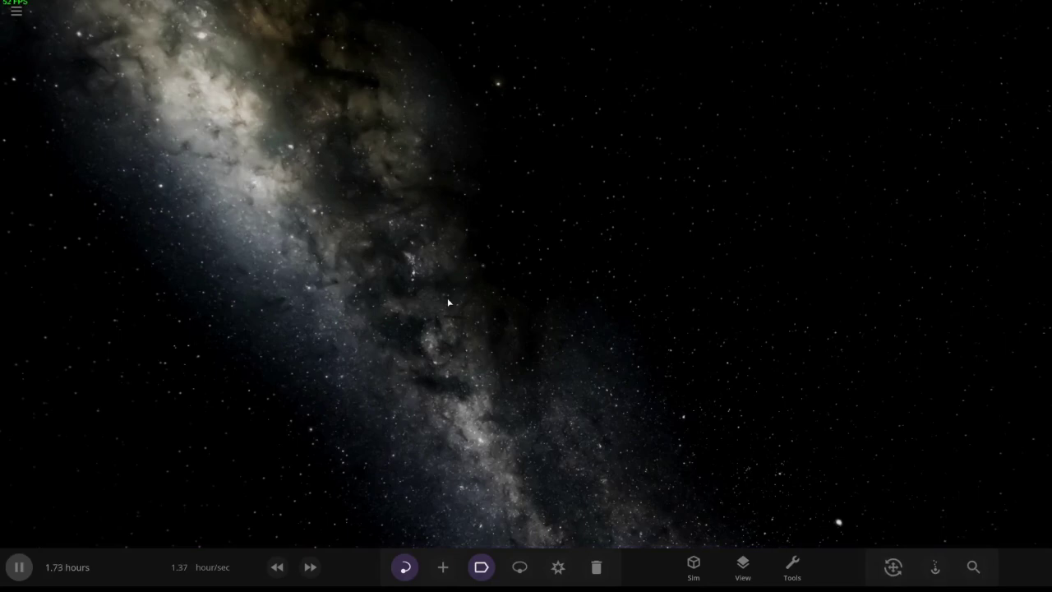
left_click(442, 567)
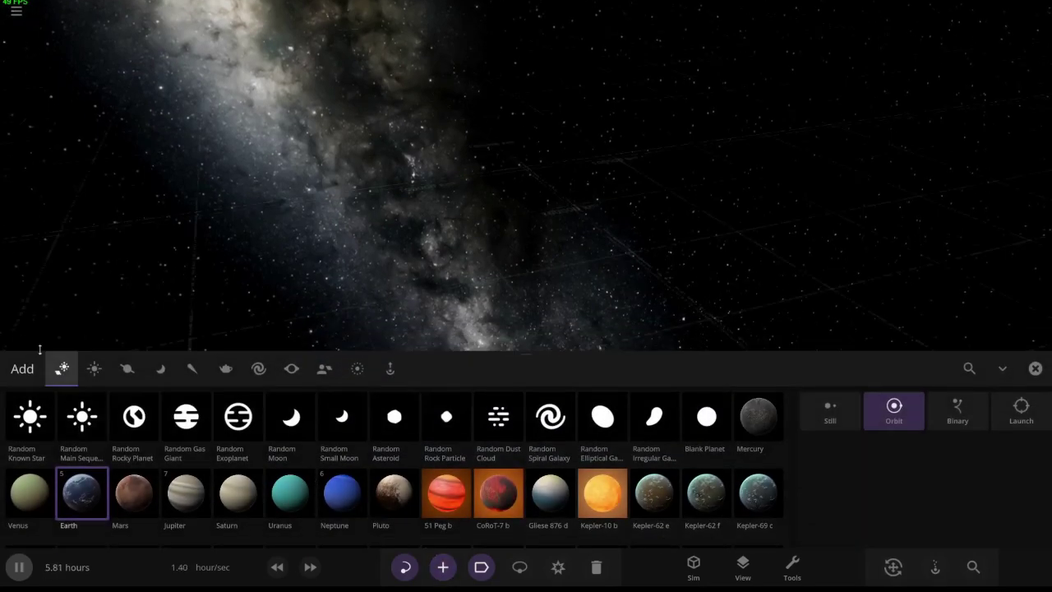
left_click(127, 368)
left_click(95, 368)
left_click(29, 416)
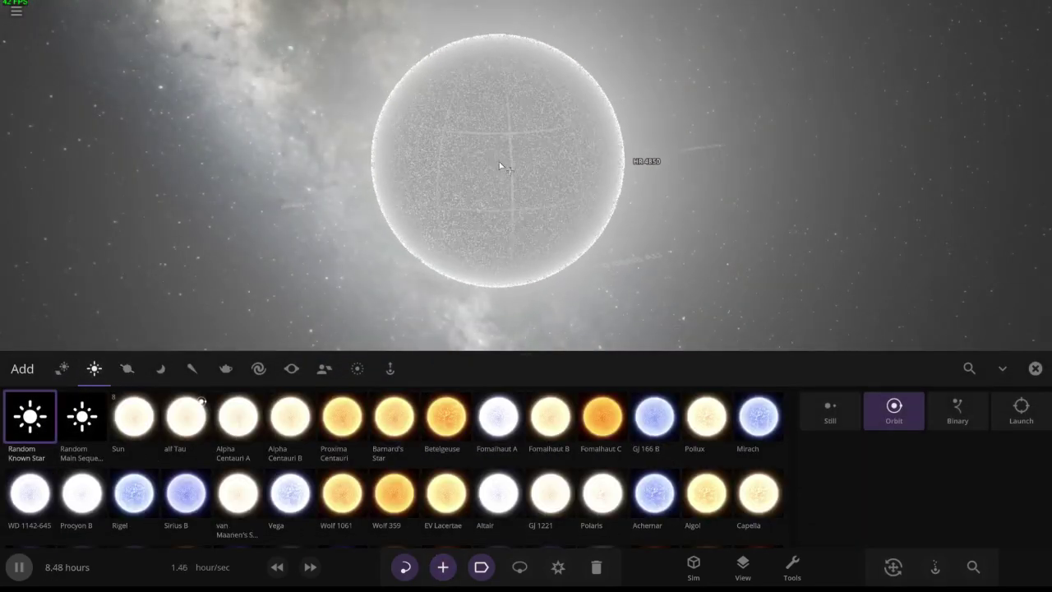
left_click(957, 411)
left_click(510, 271)
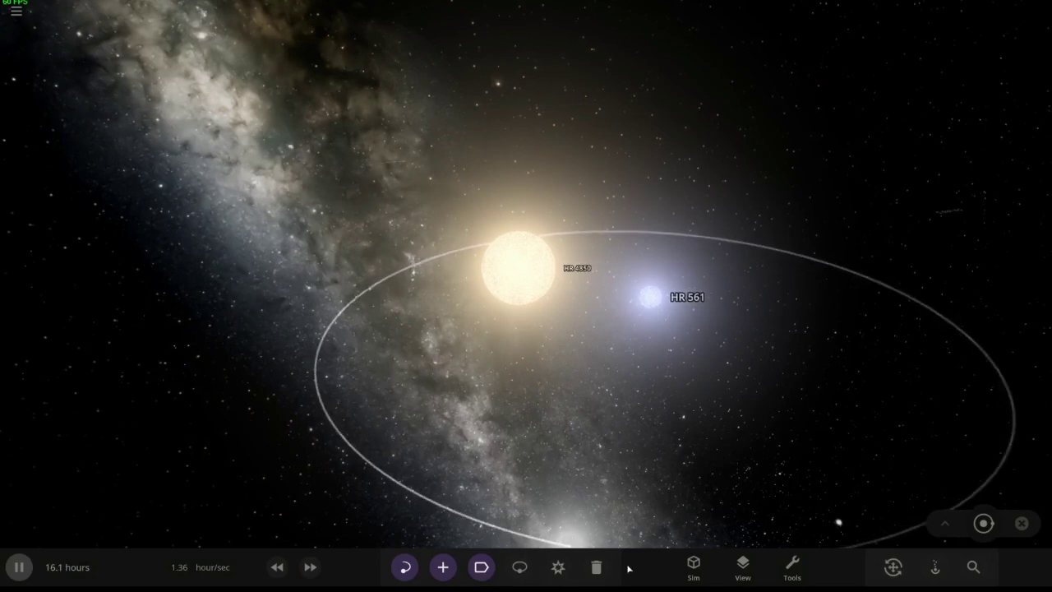
Delete star HR 561 and select HR 4850 to show its summary card.
left_click(597, 567)
left_click(650, 298)
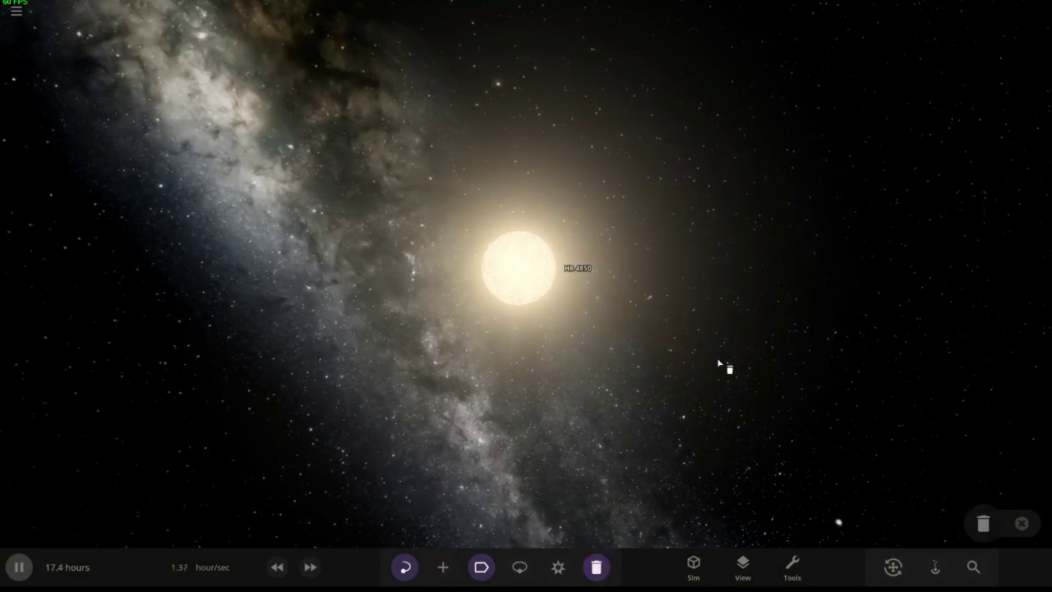
left_click(521, 302)
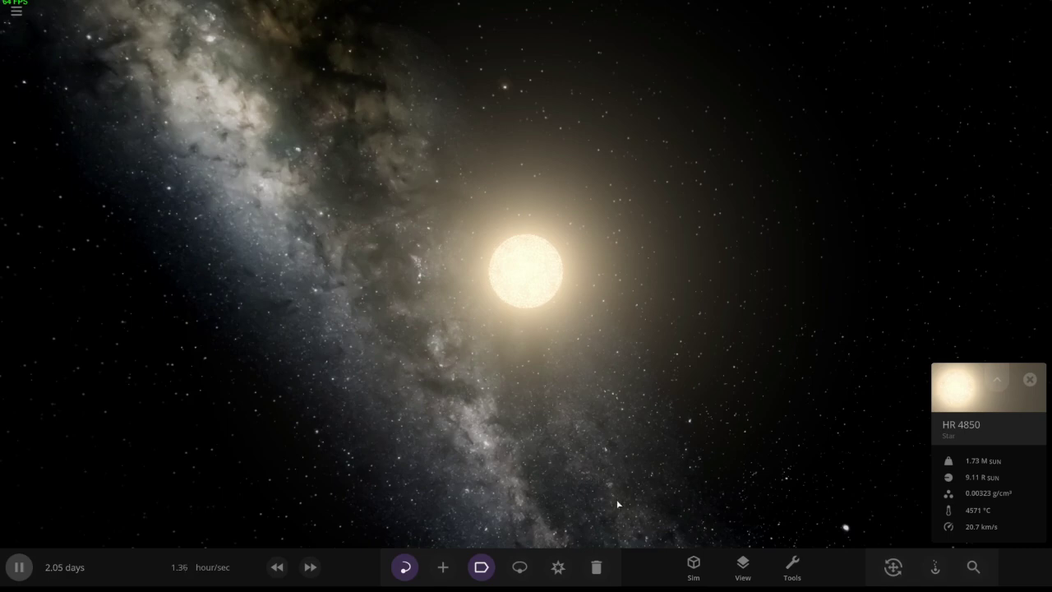
Add the Sun and enlarge it to 18.2 solar radii, giving mass 6045 and luminosity 4.03.
left_click(442, 567)
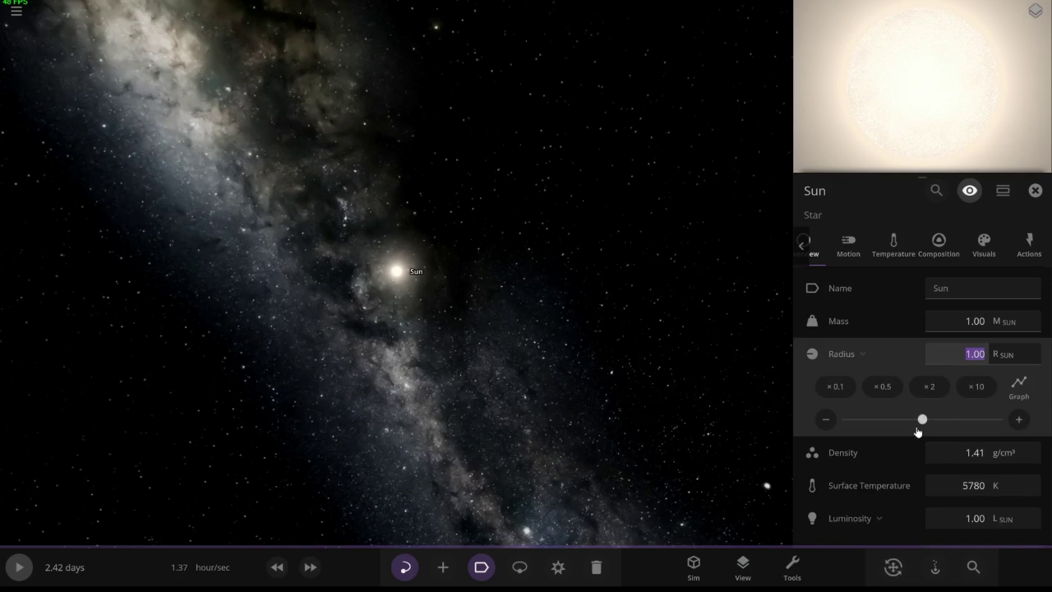
left_click_drag(932, 419, 953, 419)
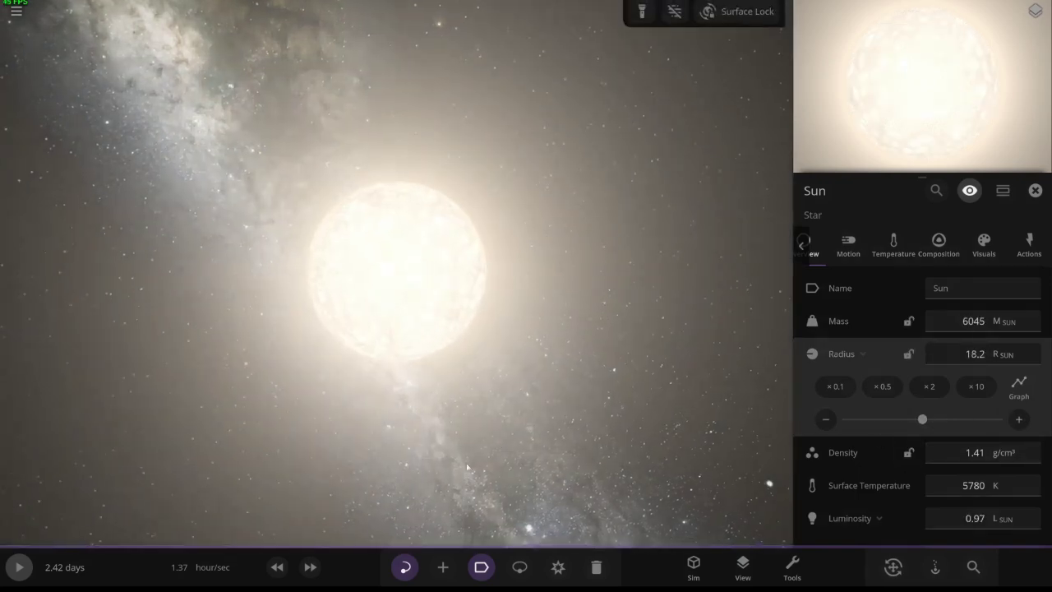
left_click_drag(329, 369, 188, 419)
scroll(187, 419, "up", 3)
scroll(340, 399, "down", 5)
left_click_drag(493, 345, 622, 335)
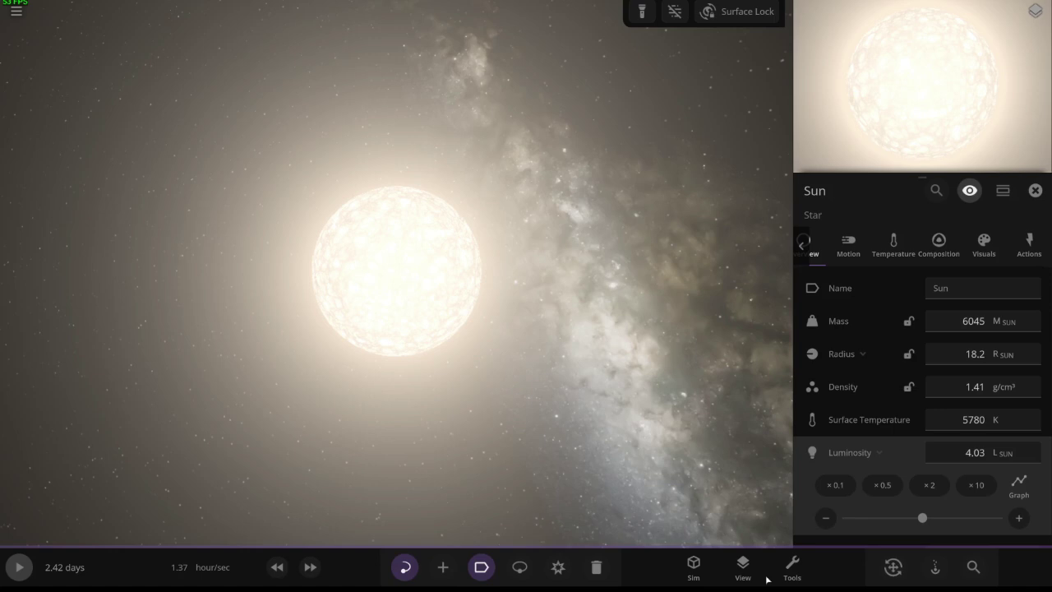
Place random rocky planets in the Sun's habitable zone, keep only Dianusti, and focus on it.
left_click(442, 567)
left_click(125, 369)
left_click(30, 417)
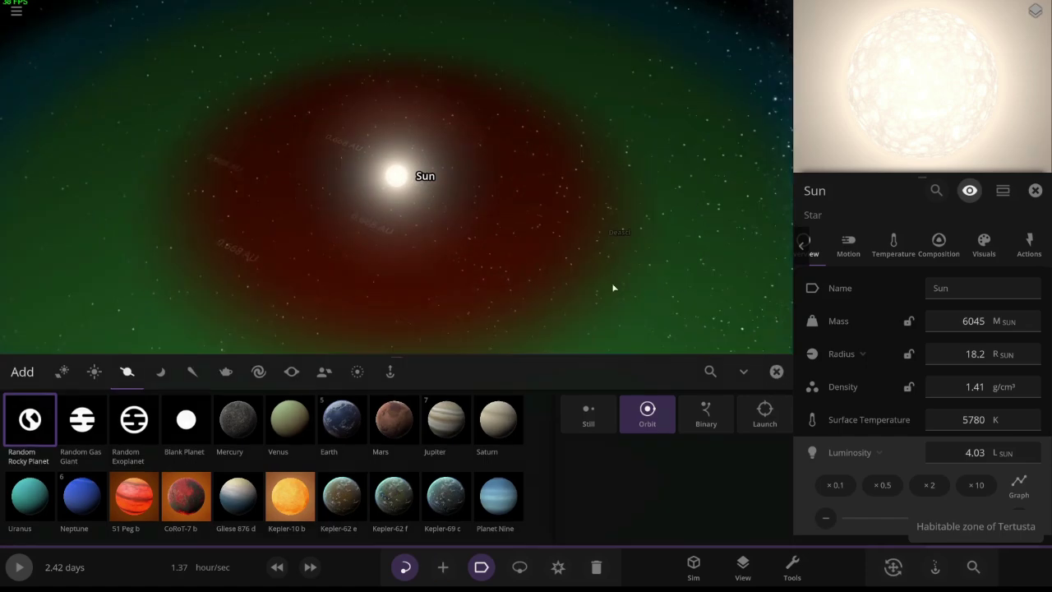
left_click(776, 368)
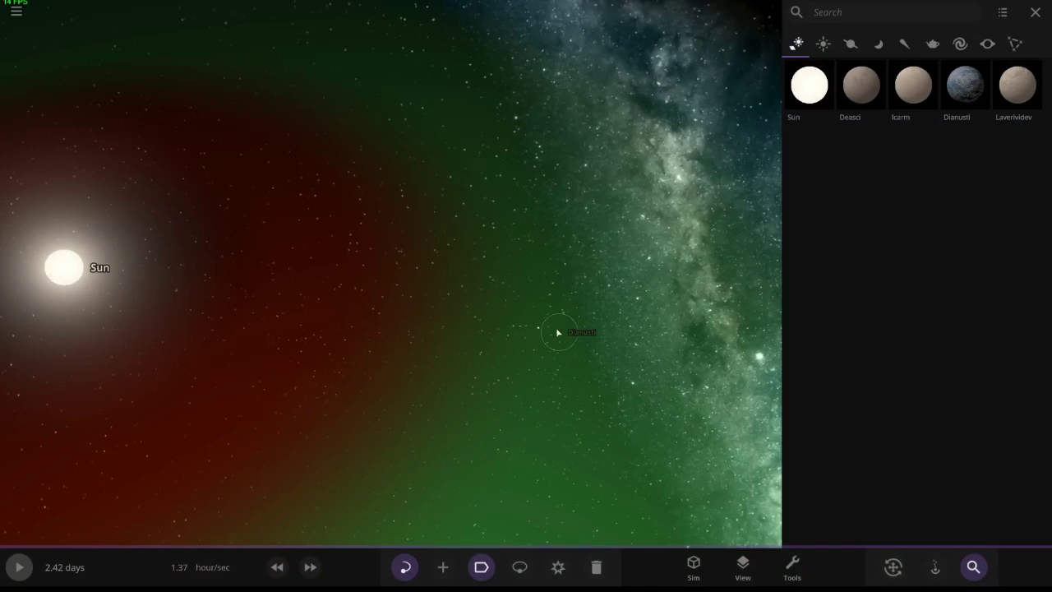
double_click(558, 332)
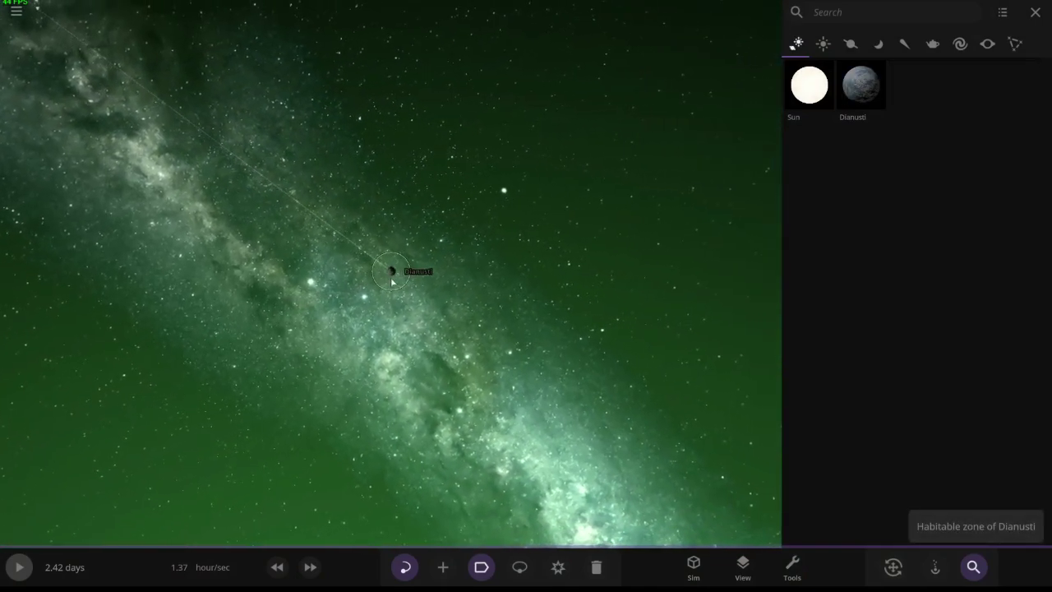
Open Dianusti's Visuals properties and resume the simulation while orbiting the planet.
double_click(392, 280)
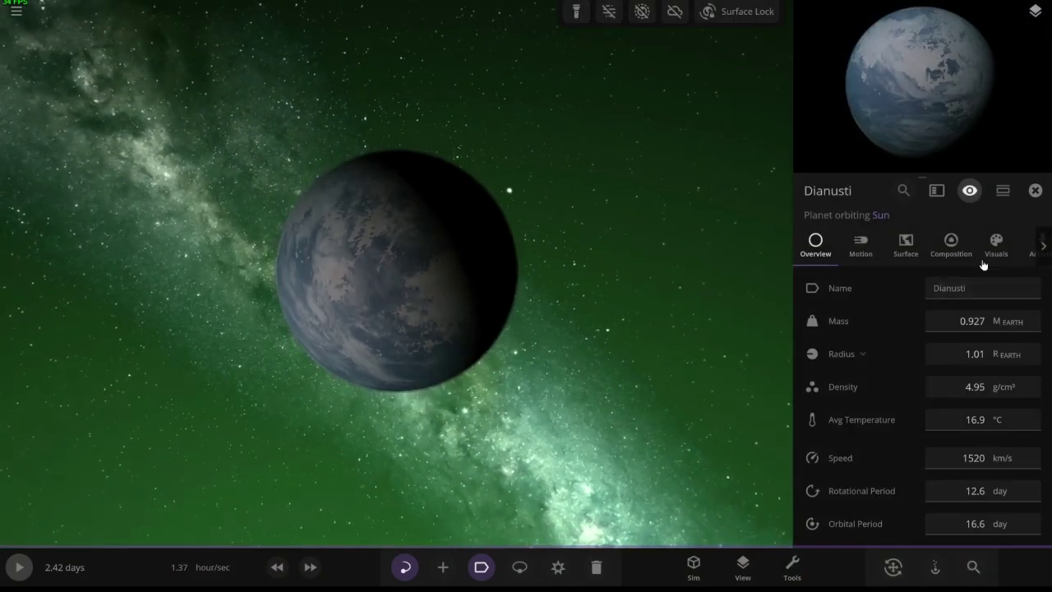
left_click(996, 245)
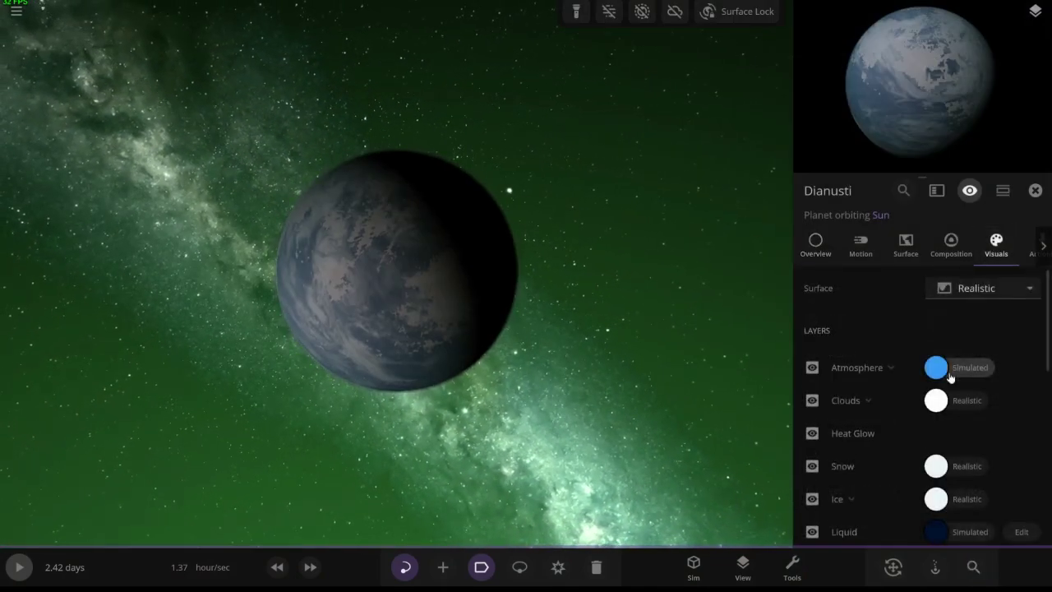
scroll(872, 411, "down", 3)
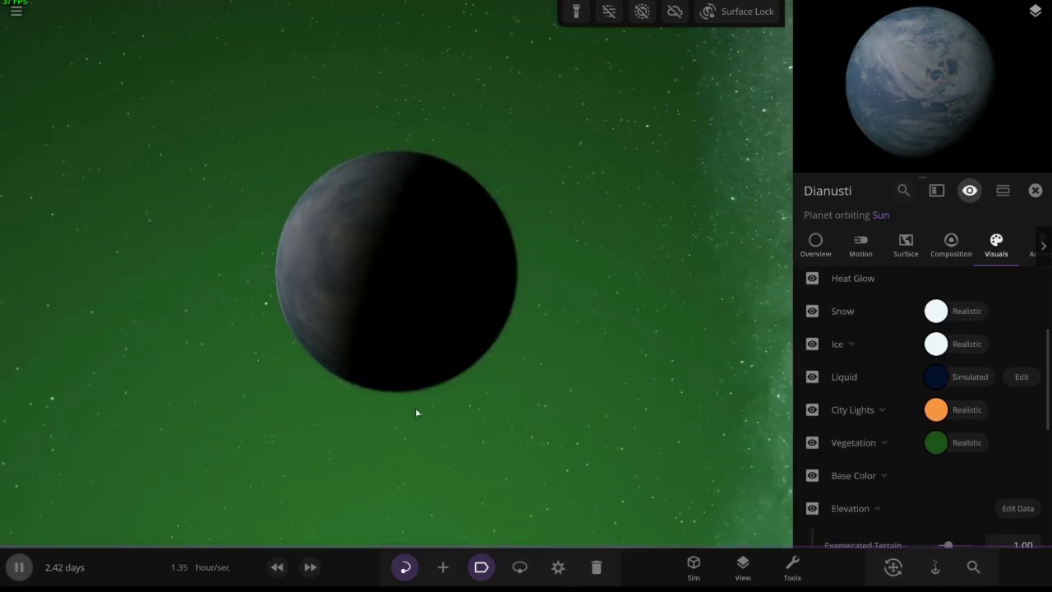
left_click_drag(573, 378, 396, 181)
key("space")
scroll(378, 239, "up", 3)
scroll(442, 300, "up", 3)
scroll(479, 305, "up", 3)
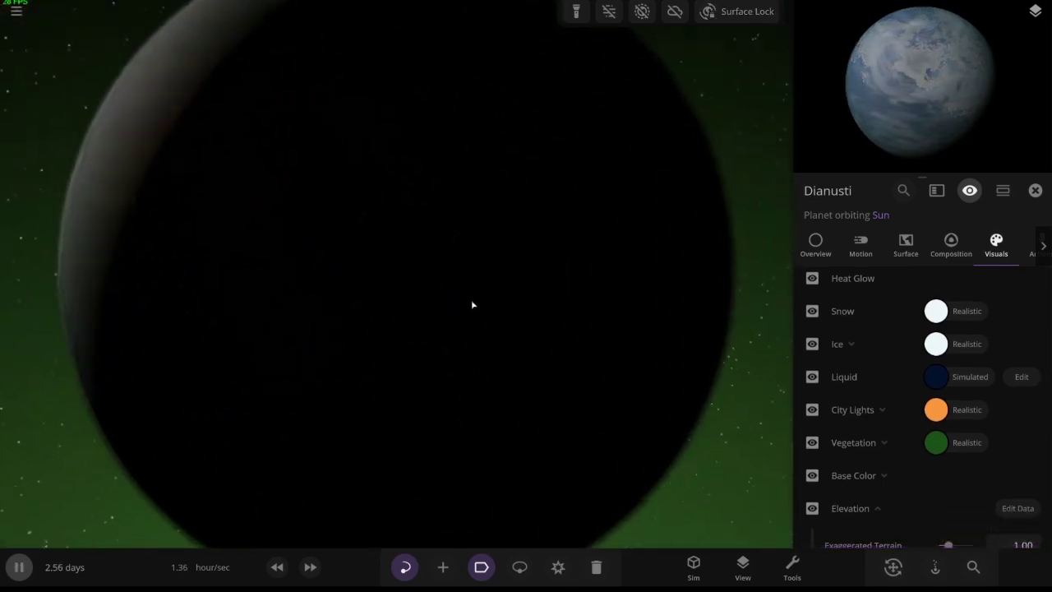
scroll(564, 308, "up", 3)
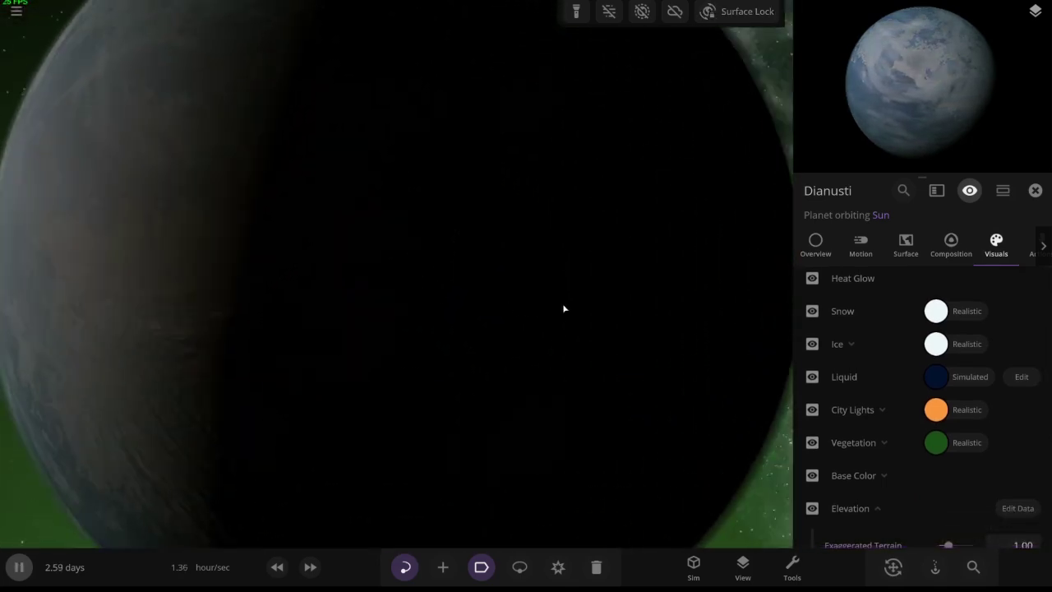
mouse_move(564, 308)
left_mouse_down()
mouse_move(653, 272)
mouse_move(428, 308)
left_mouse_up()
scroll(460, 221, "down", 5)
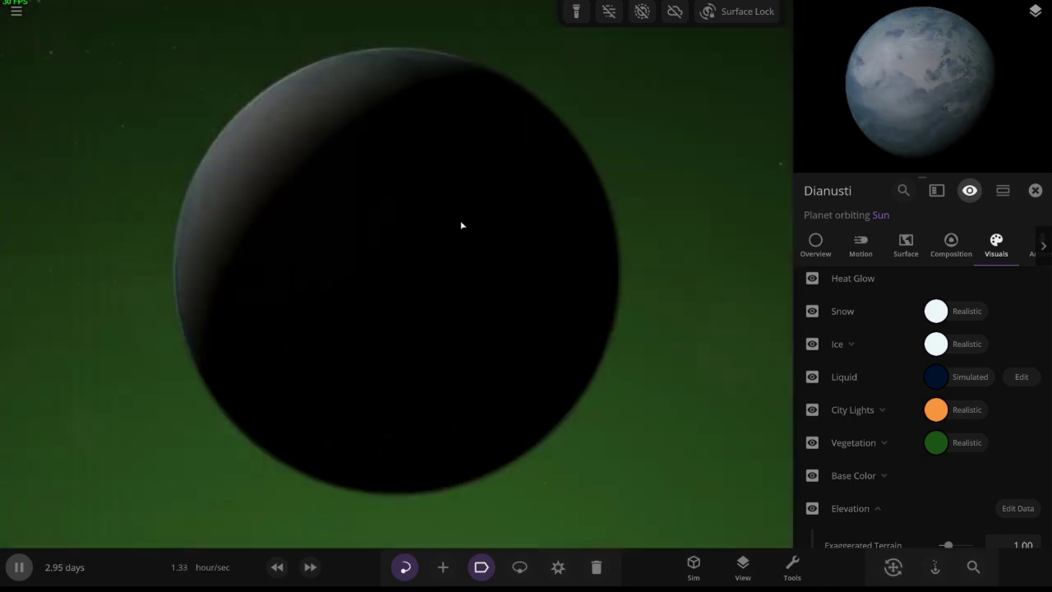
scroll(416, 213, "up", 5)
Enlarge Dianusti's magnetosphere to 2.13 Earth radii and bring up the Galaxies catalogue.
left_click(951, 245)
scroll(916, 427, "down", 5)
scroll(920, 432, "down", 5)
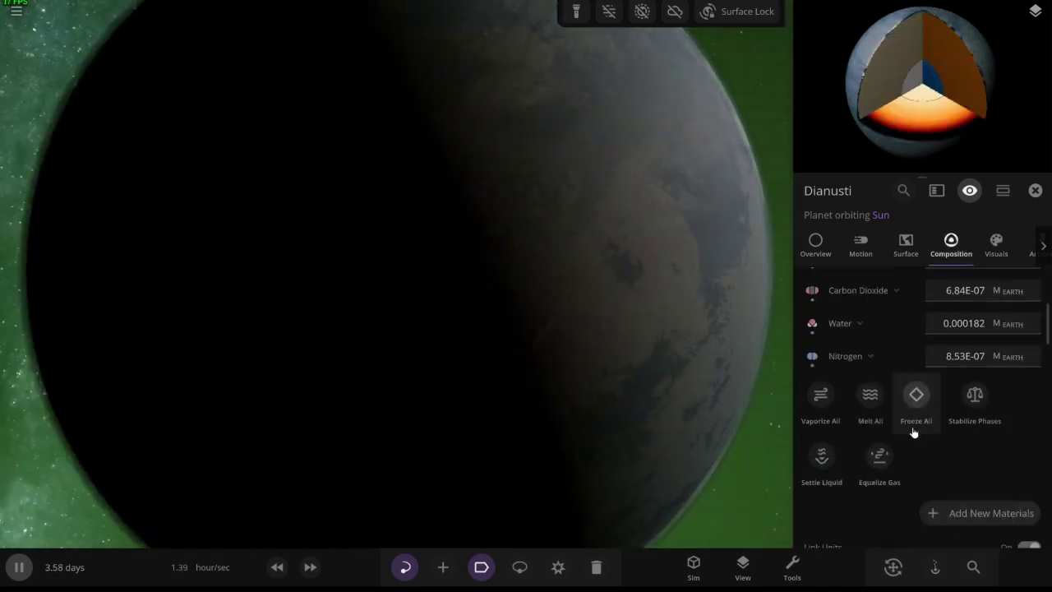
scroll(923, 434, "down", 3)
scroll(916, 429, "down", 3)
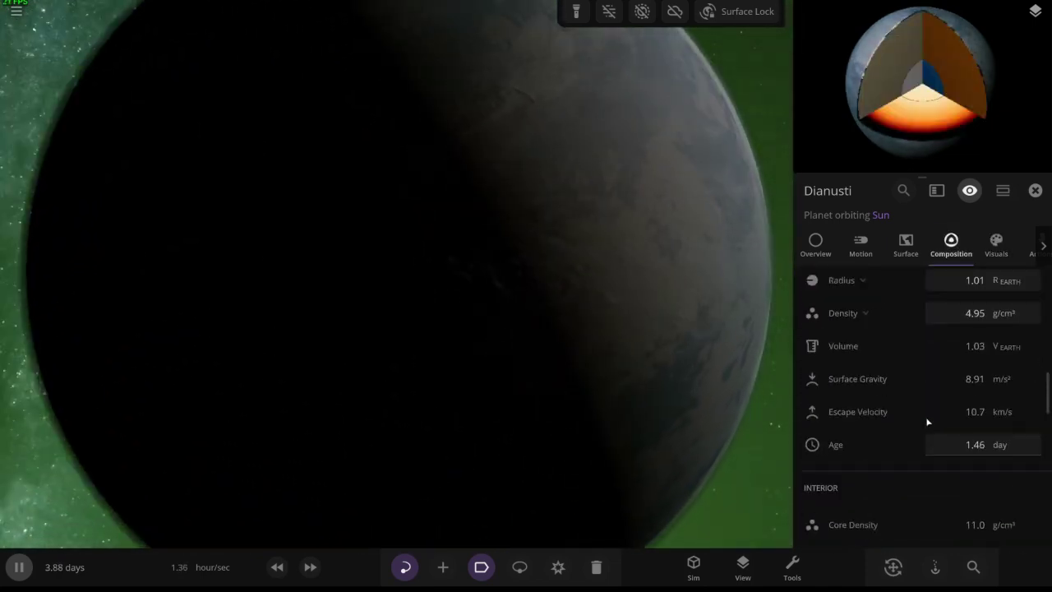
mouse_move(835, 444)
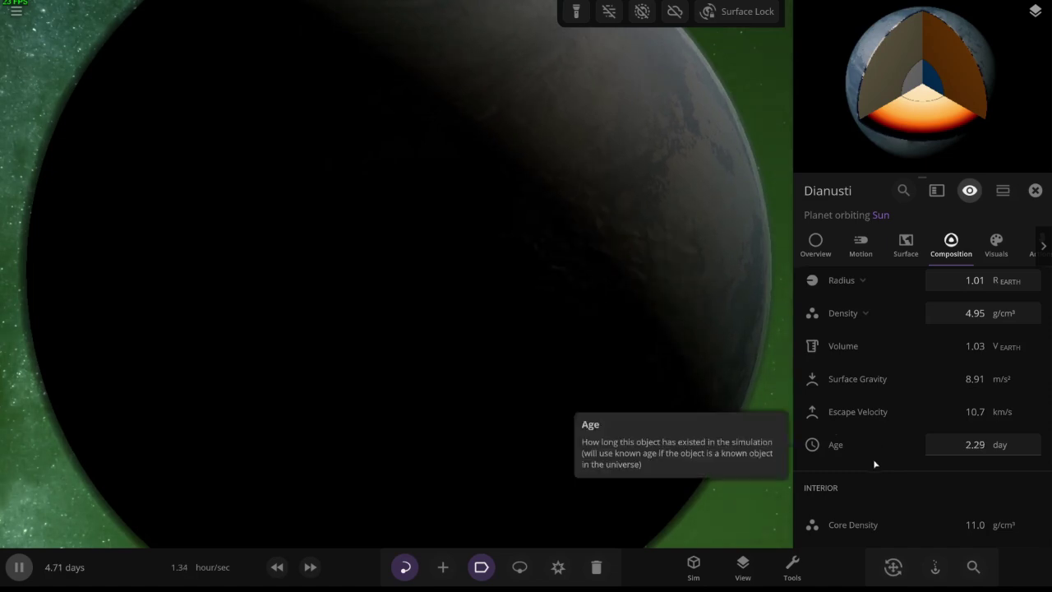
scroll(876, 446, "down", 5)
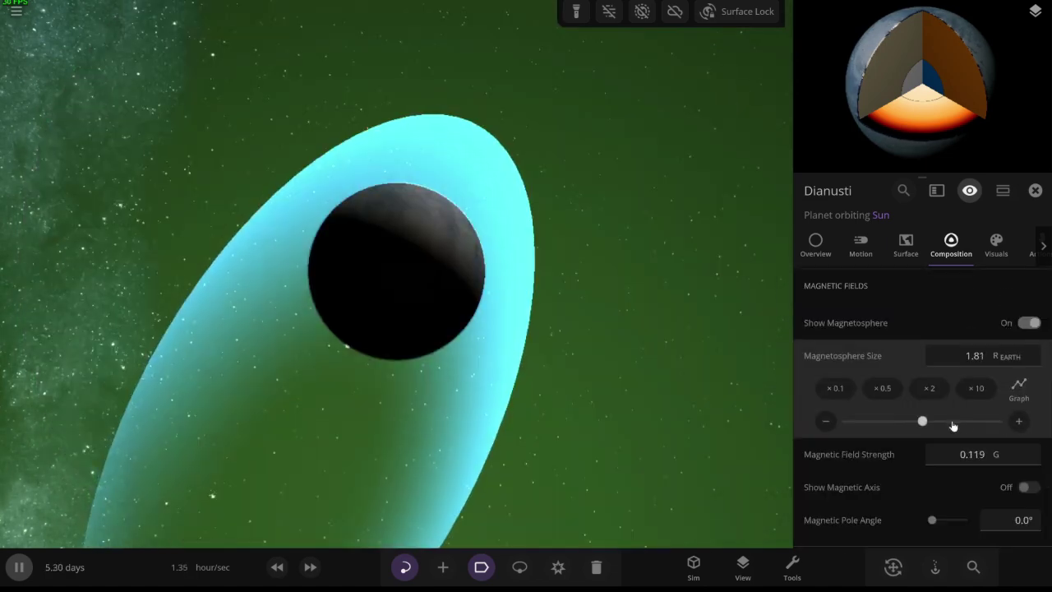
left_click_drag(952, 422, 982, 423)
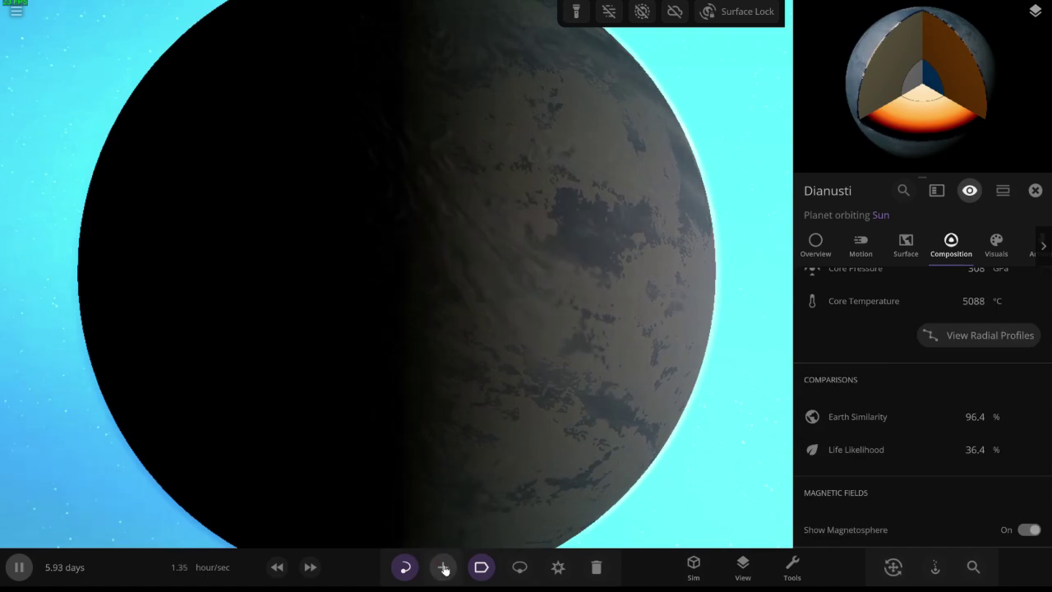
left_click(444, 568)
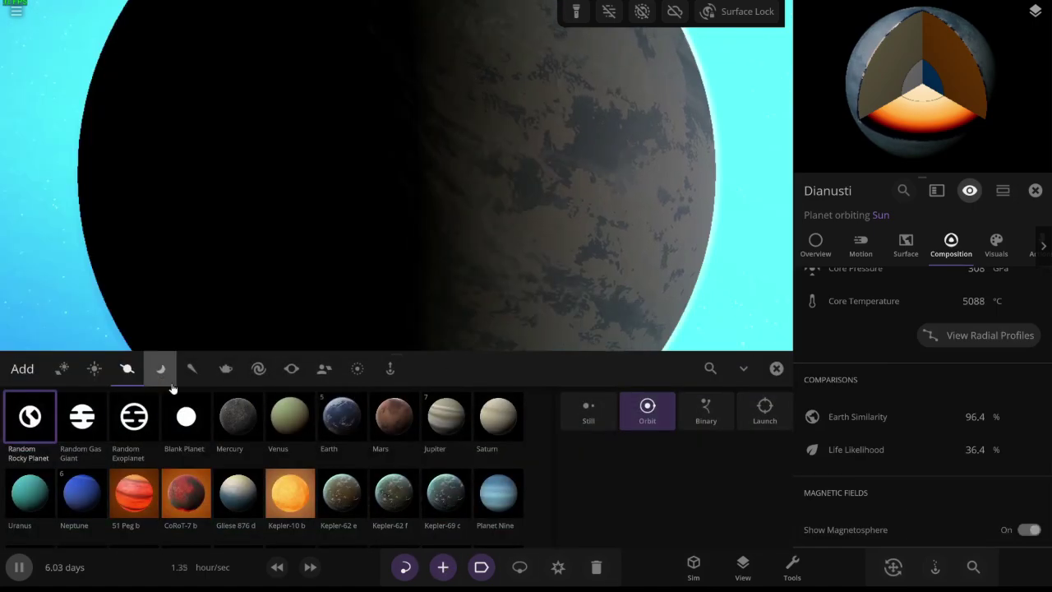
scroll(367, 281, "down", 5)
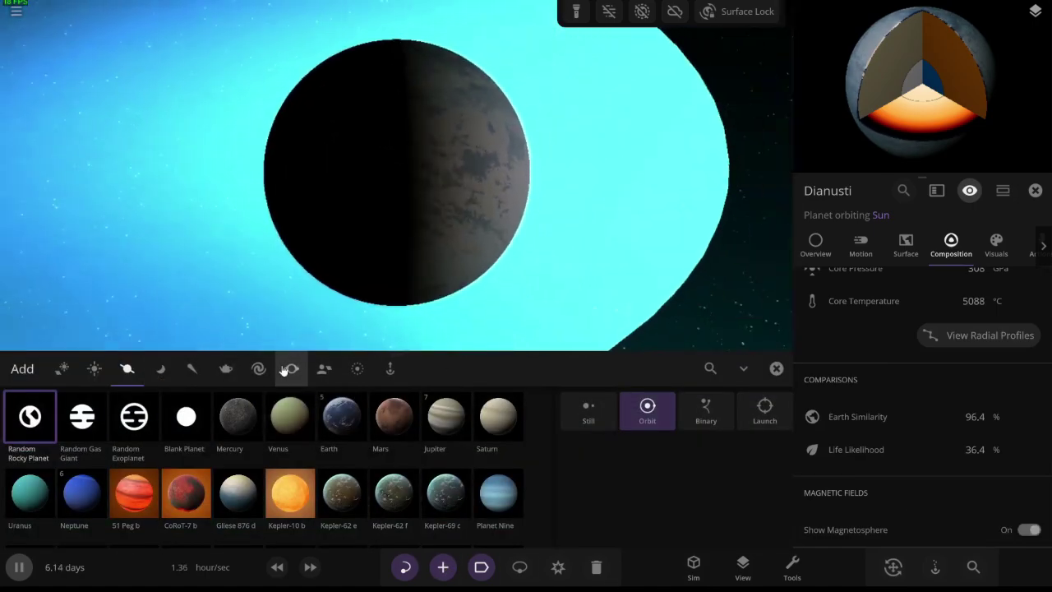
left_click(259, 369)
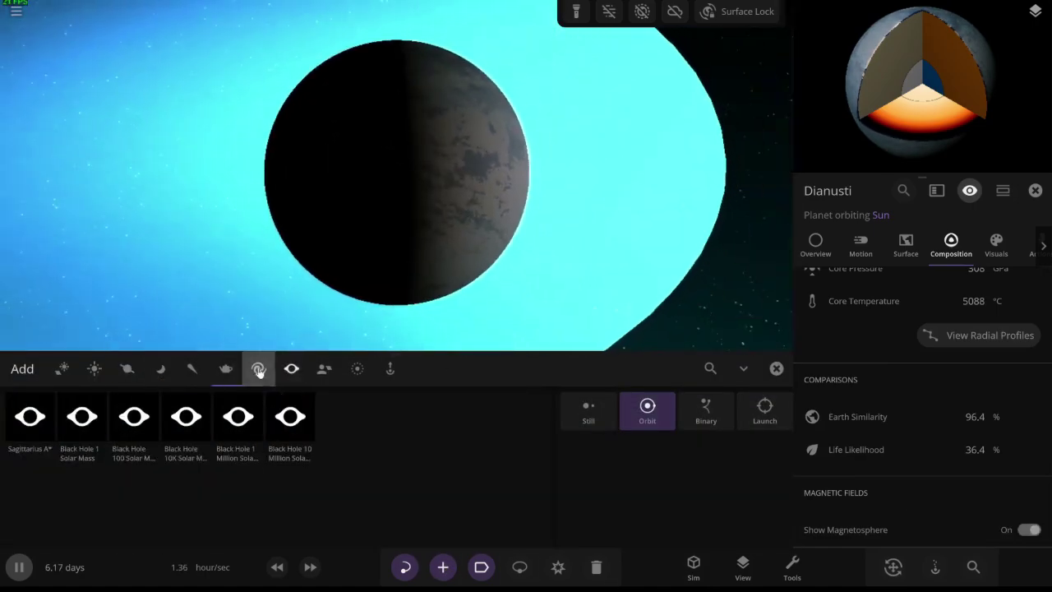
Close the catalogue and Dianusti's properties, and dismiss the main menu.
left_click(192, 369)
left_click(324, 369)
left_click(279, 278)
key("Escape")
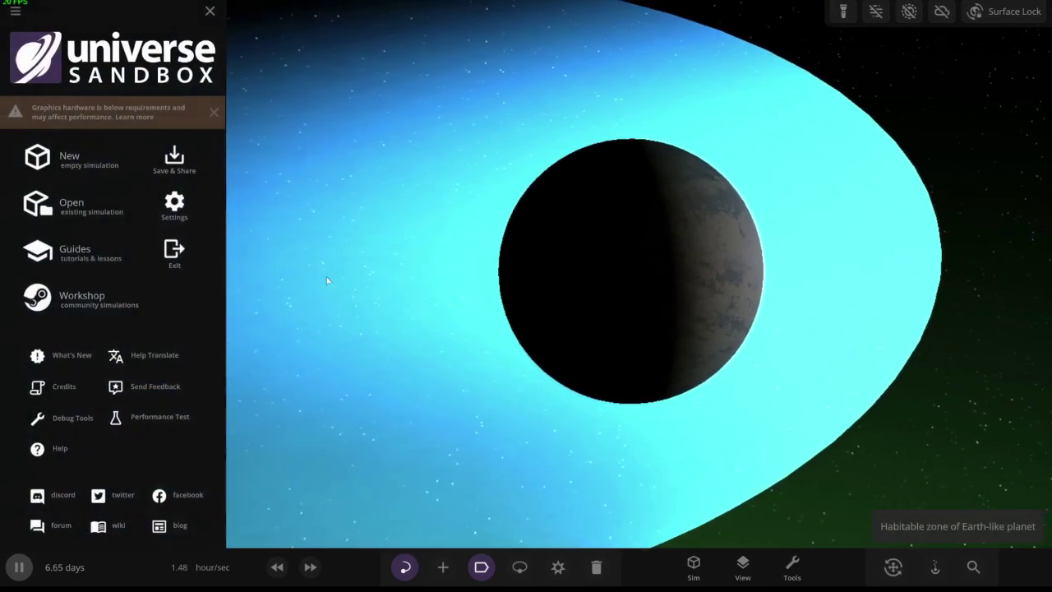
key("Escape")
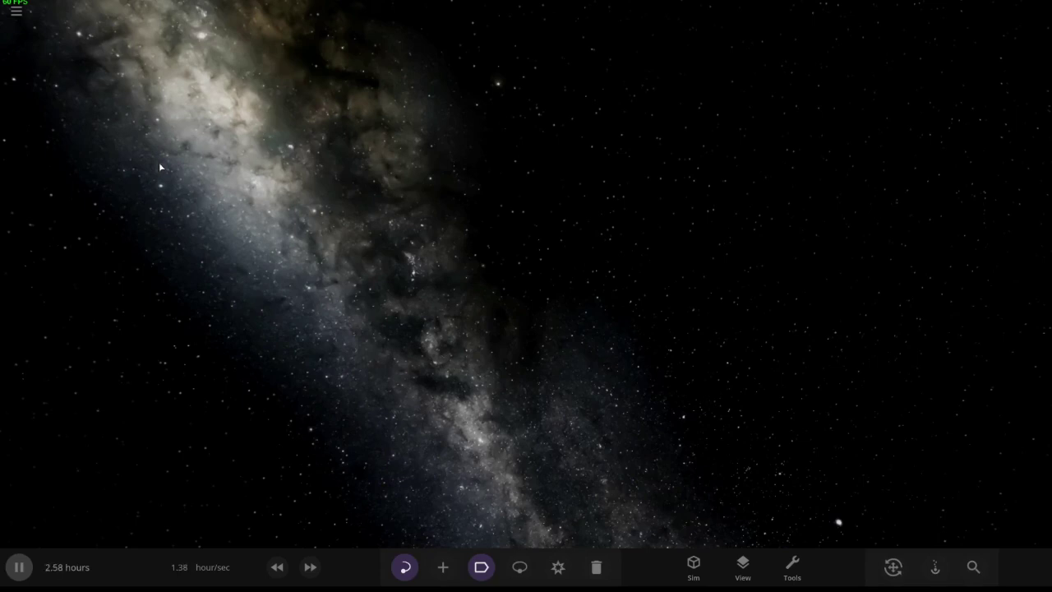
Choose Random Spiral Galaxy from the Galaxies catalogue and place two spirals.
left_click(442, 566)
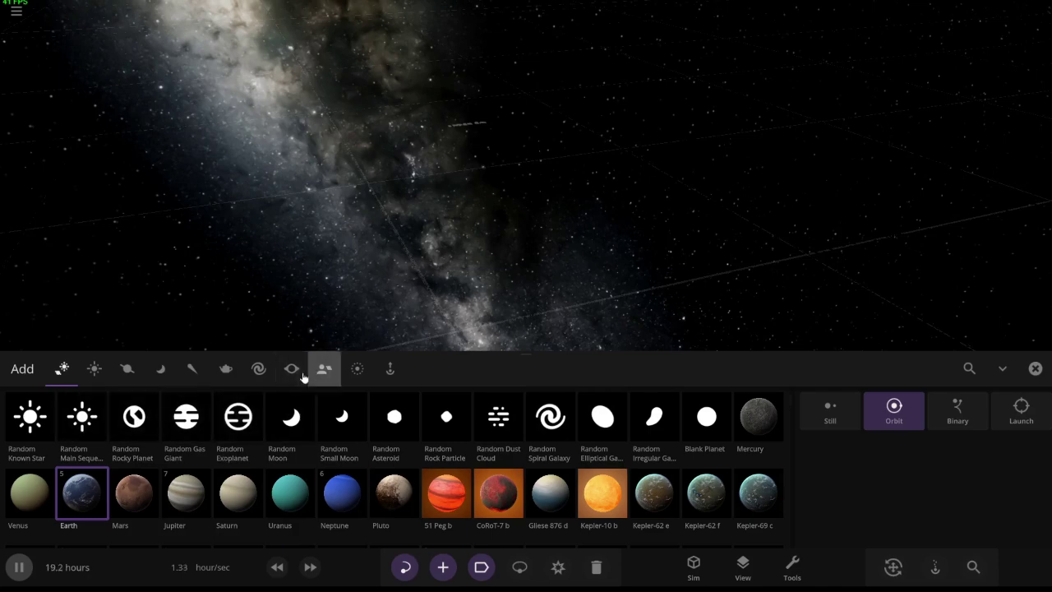
left_click(258, 369)
left_click(30, 418)
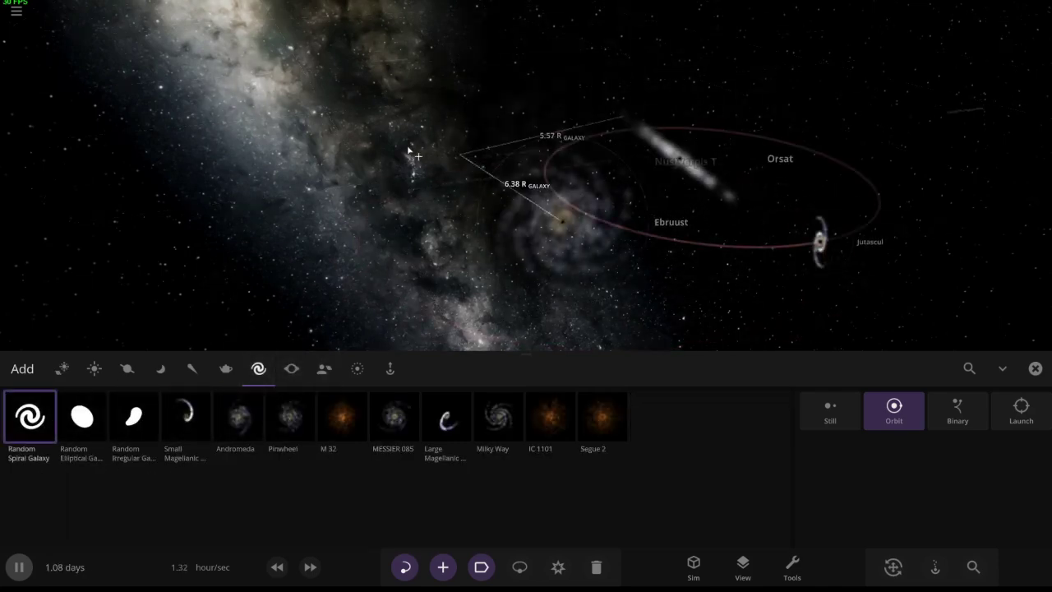
scroll(680, 163, "down", 5)
left_click(460, 156)
left_click(547, 304)
Place Ntercaeni, another galaxy and Mnustasc, then pick IC 1101.
left_click(794, 179)
left_click(540, 112)
left_click(773, 327)
left_click(550, 418)
scroll(526, 205, "down", 8)
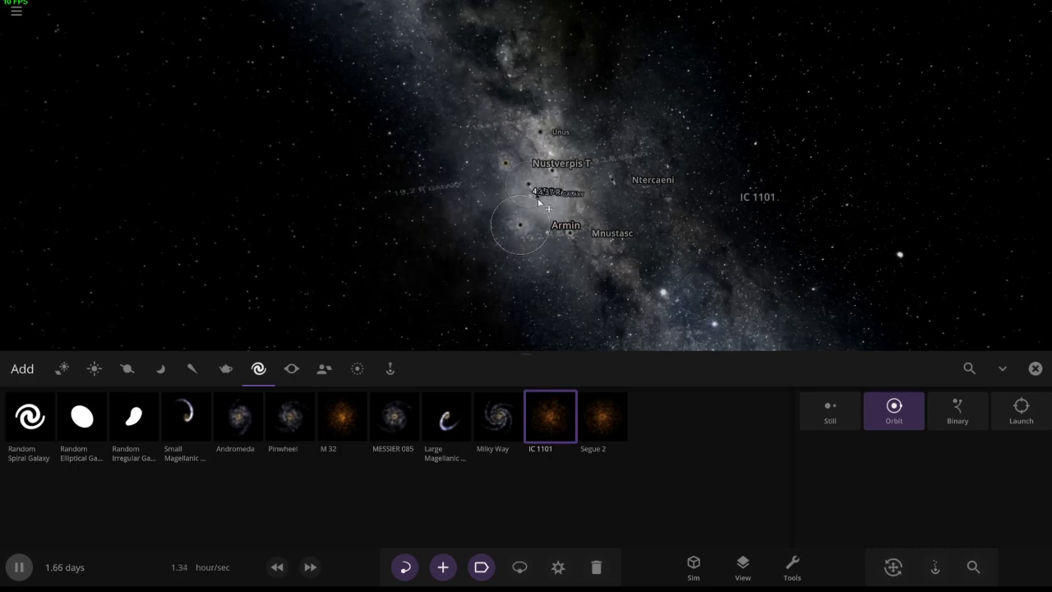
Place IC 1101 and set time to 2.0 megayears per second.
left_click(542, 205)
left_click(212, 567)
left_click(177, 512)
left_click(223, 496)
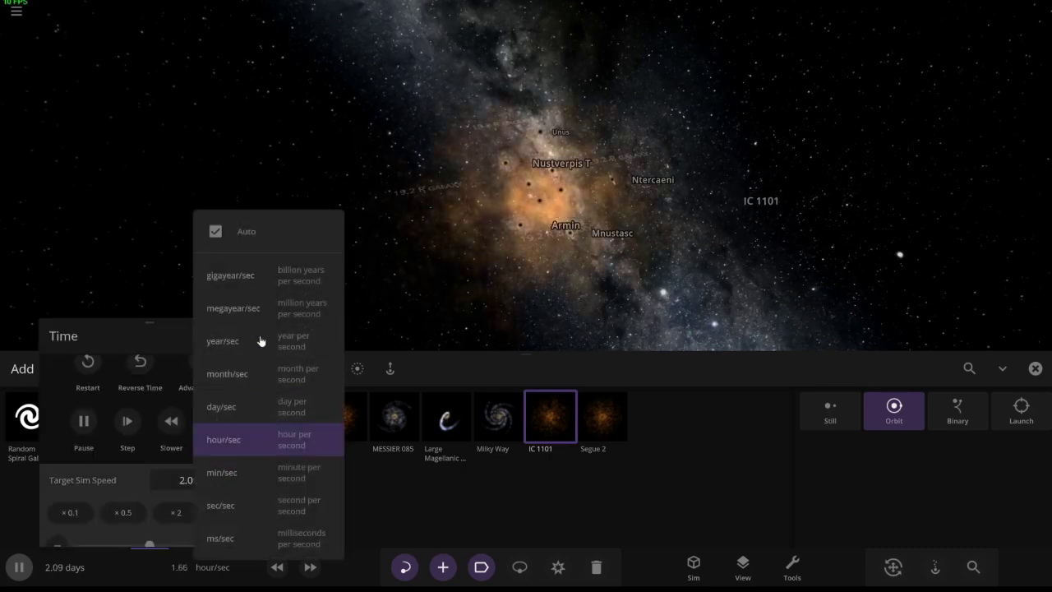
left_click(233, 308)
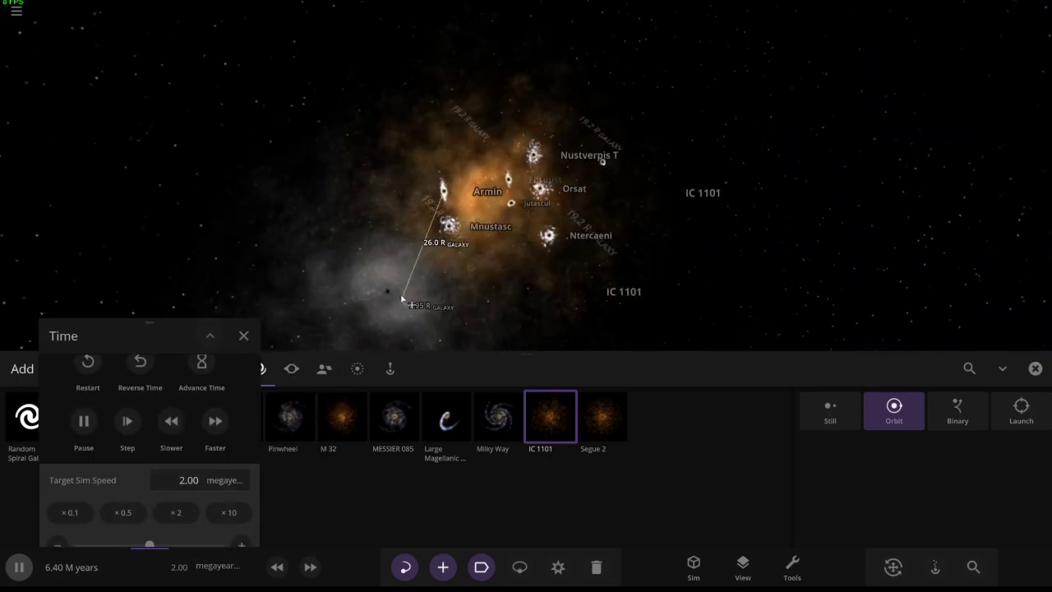
scroll(408, 284, "up", 3)
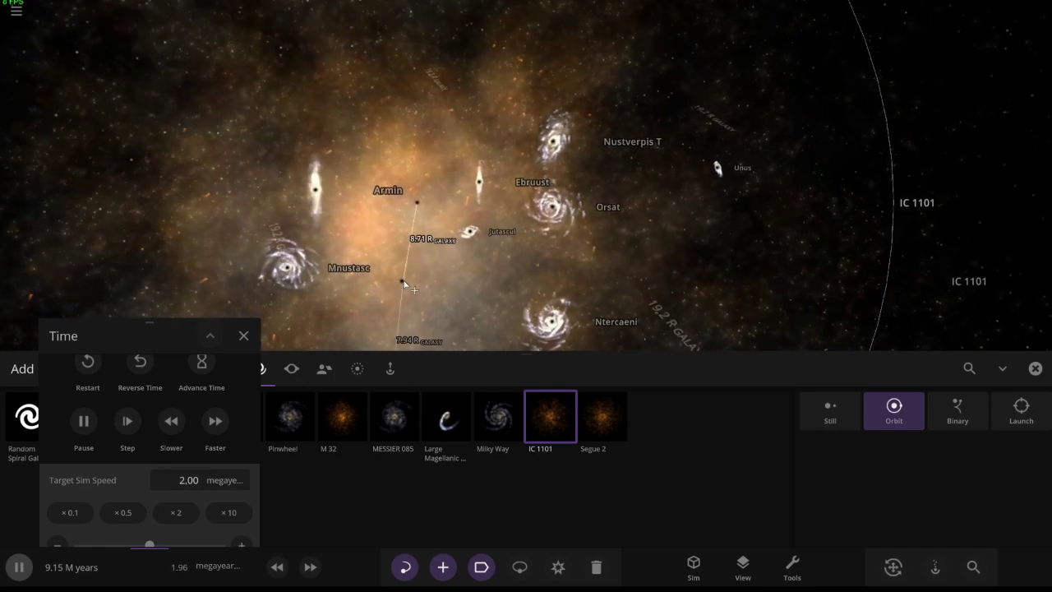
Start a new empty simulation from the main menu.
key("Escape")
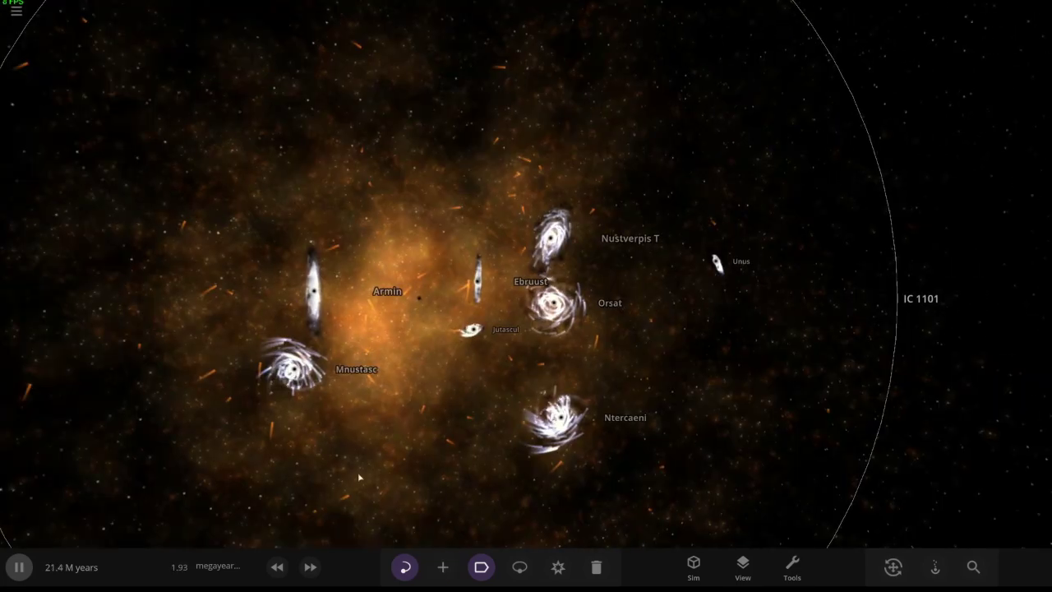
key("Escape")
left_click(49, 160)
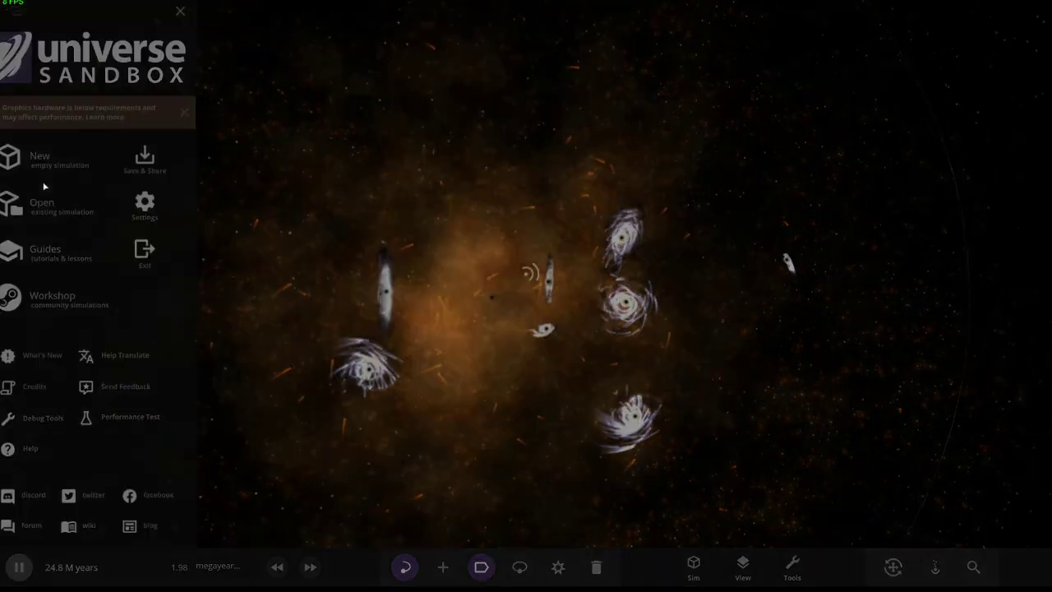
Place Andromeda at rest using Still placement from the Galaxies catalogue.
left_click(442, 565)
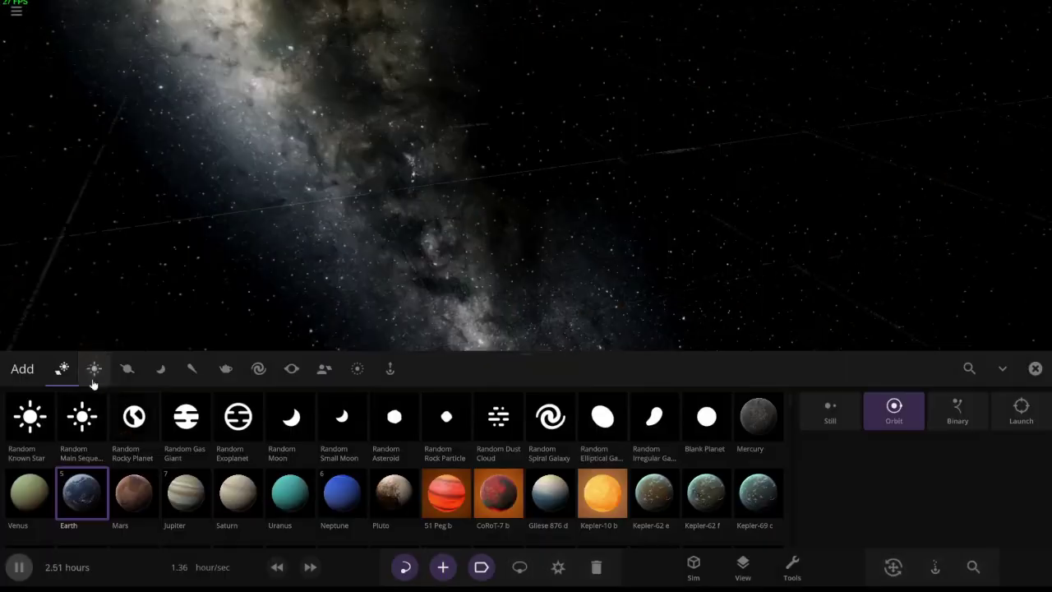
left_click(258, 368)
left_click(238, 418)
left_click(830, 410)
left_click(460, 230)
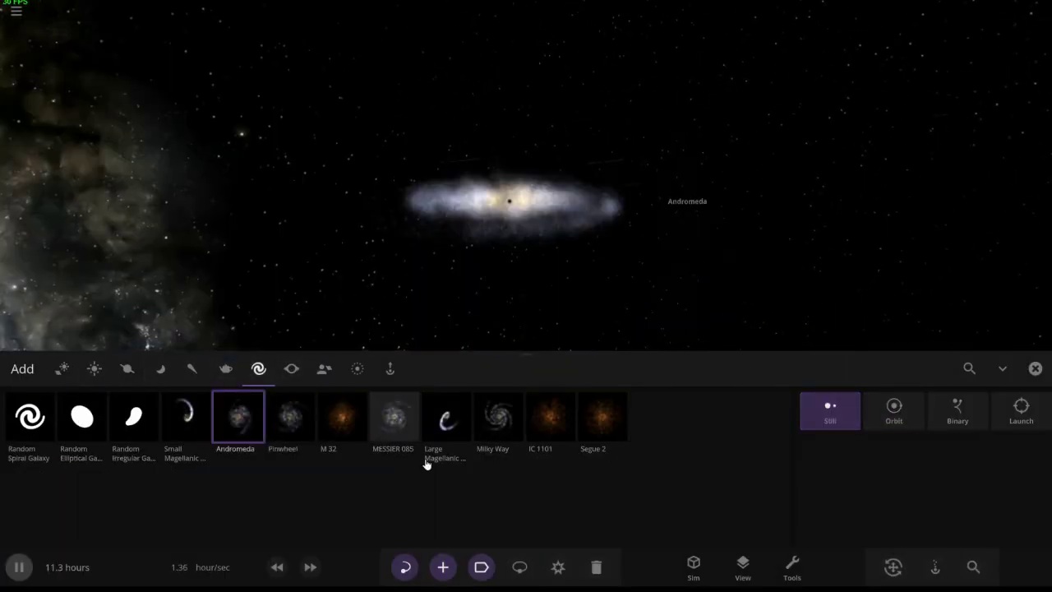
Add the Milky Way galaxy beside Andromeda.
left_click(499, 417)
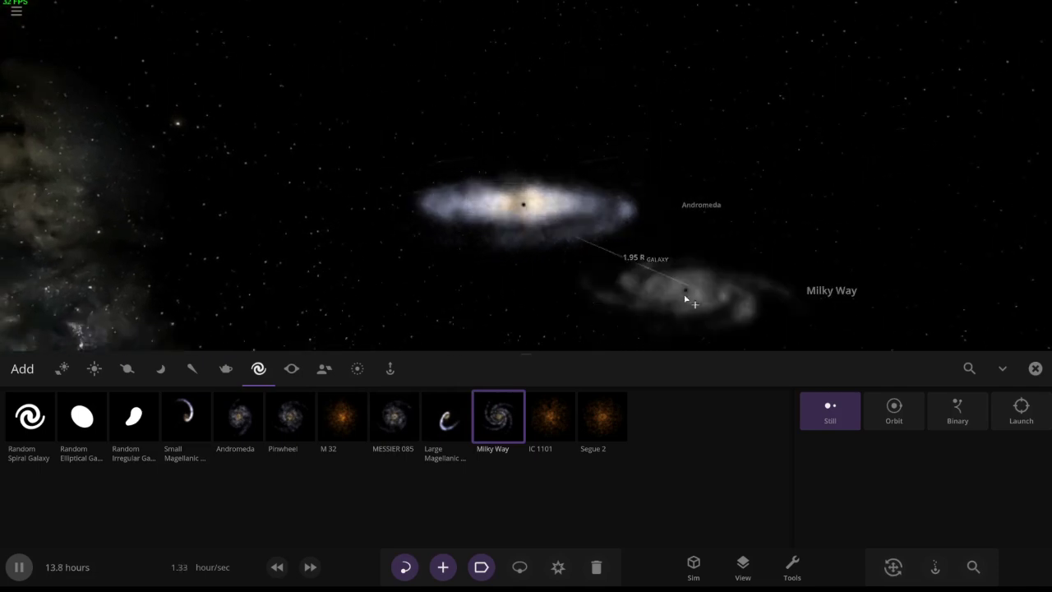
left_click(730, 280)
left_click(212, 567)
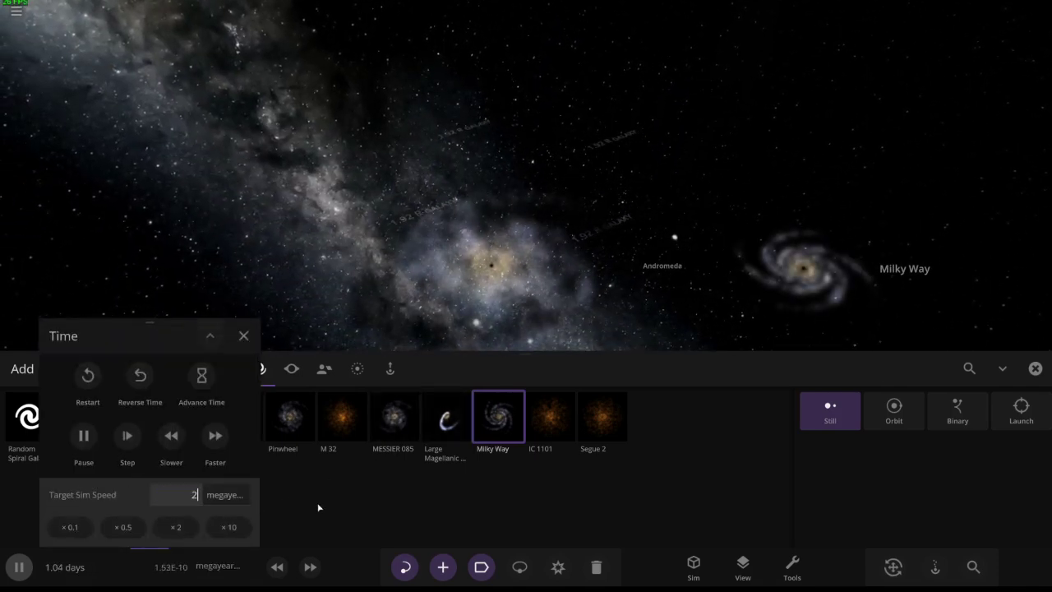
Close the panels, pause, turn off motion trails and select both galaxies.
left_click(1035, 368)
left_click(475, 424)
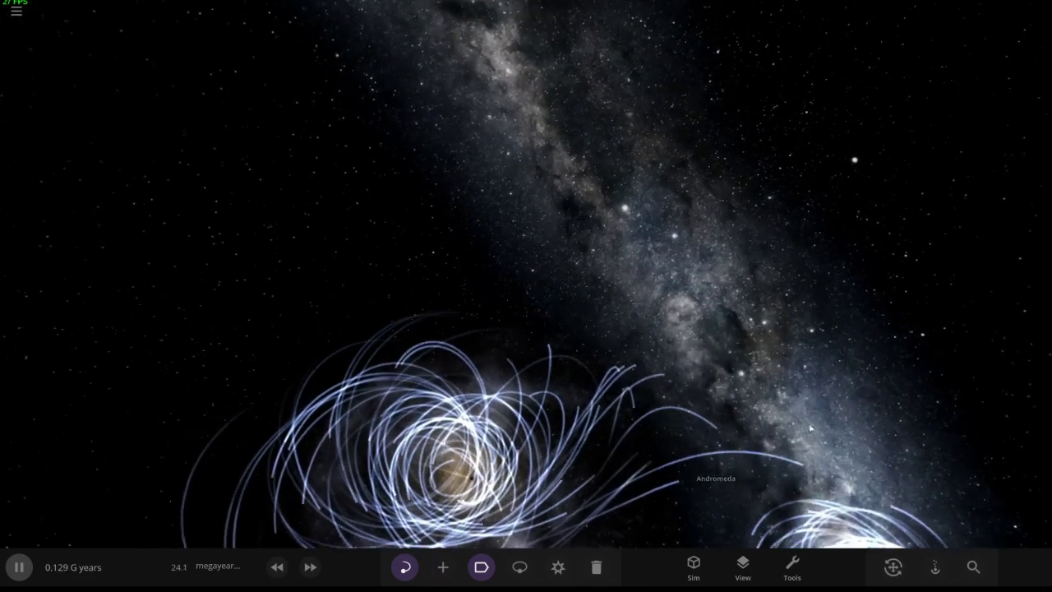
key("space")
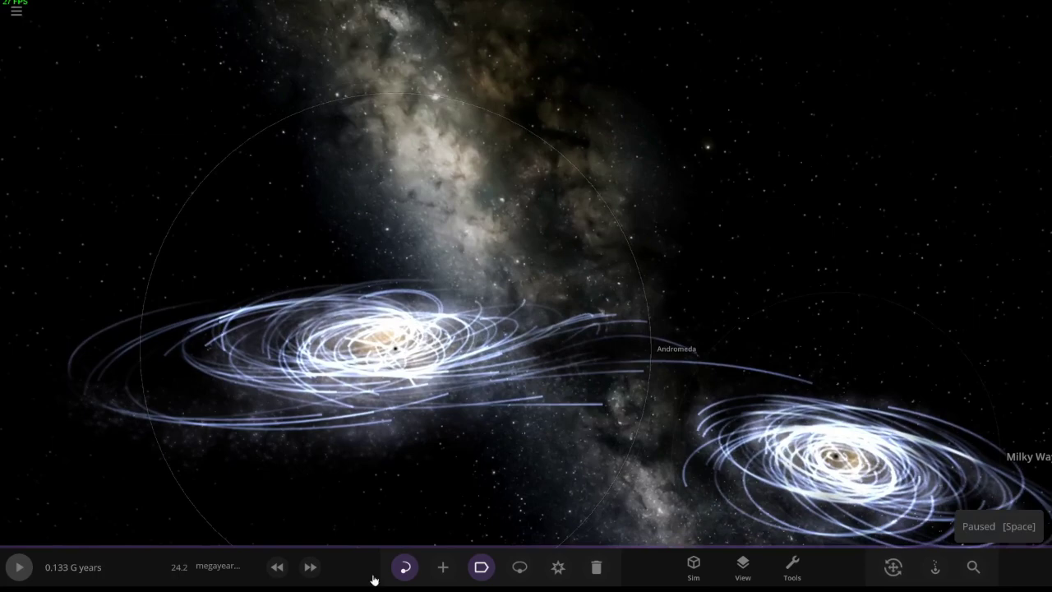
left_click(406, 566)
left_click_drag(641, 436, 787, 313)
left_click(940, 363)
scroll(801, 336, "down", 5)
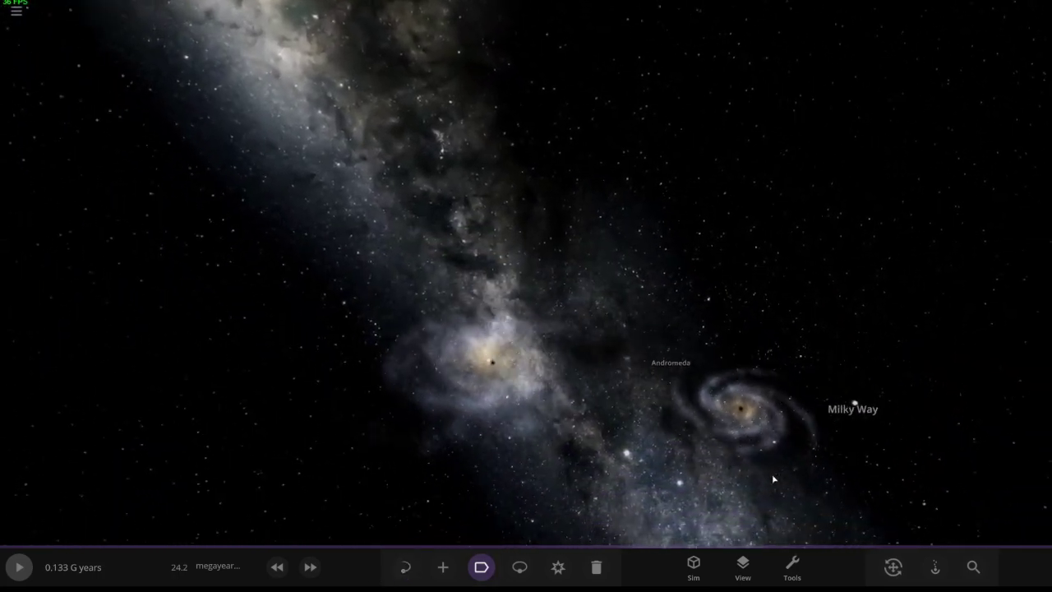
Resume time and slow it down while orbiting the merging galaxies.
key("space")
scroll(711, 412, "up", 8)
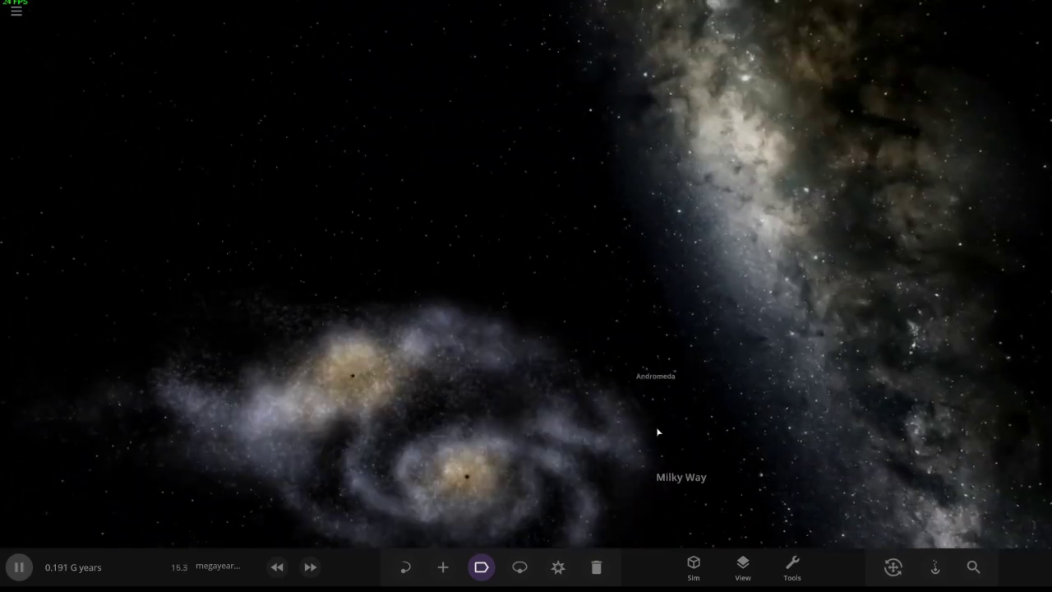
scroll(663, 426, "down", 5)
scroll(693, 436, "down", 3)
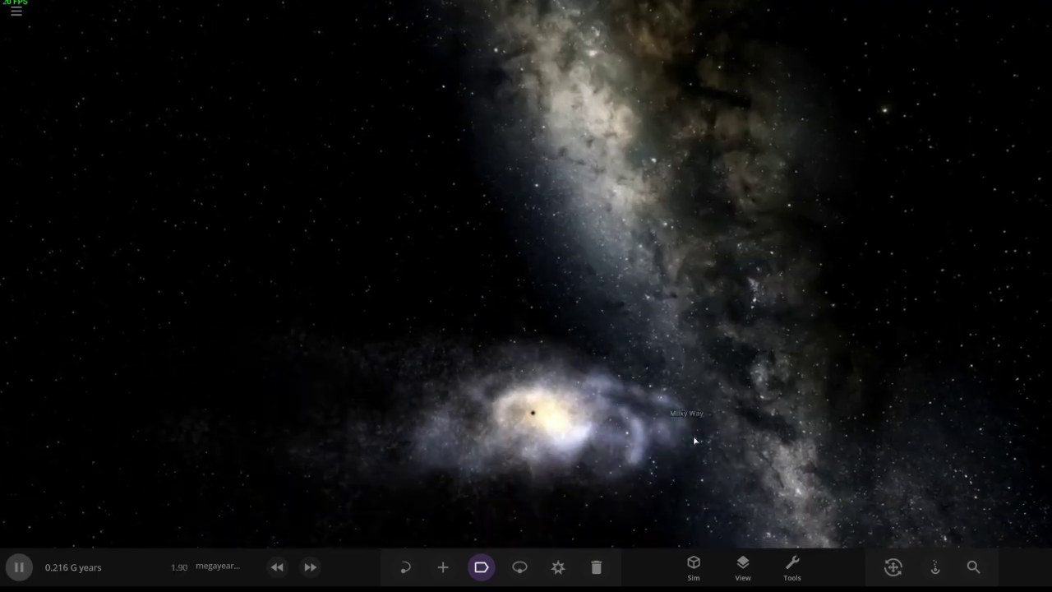
scroll(657, 411, "up", 3)
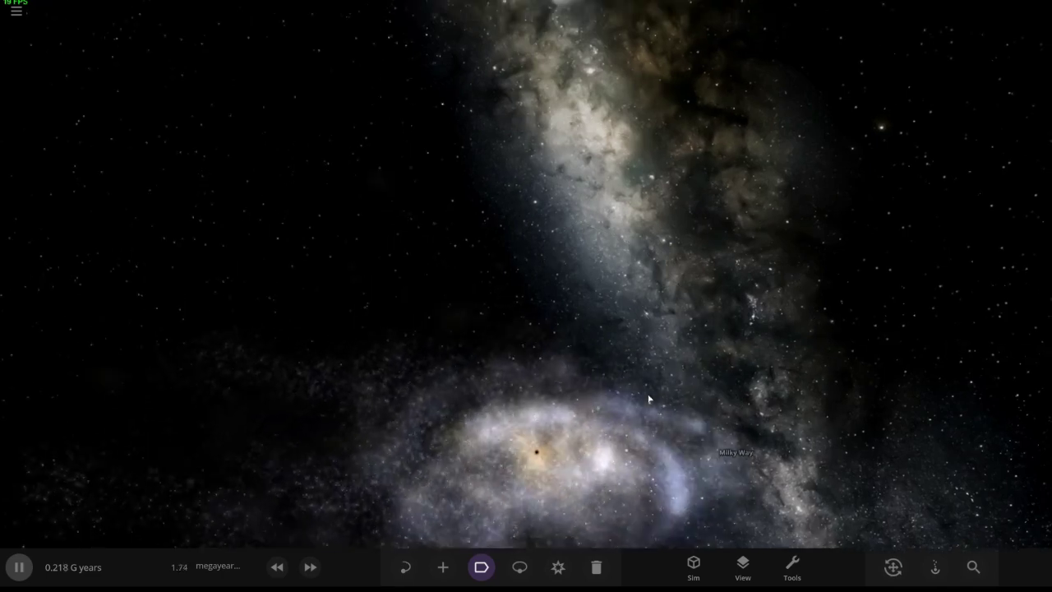
left_click_drag(648, 398, 399, 469)
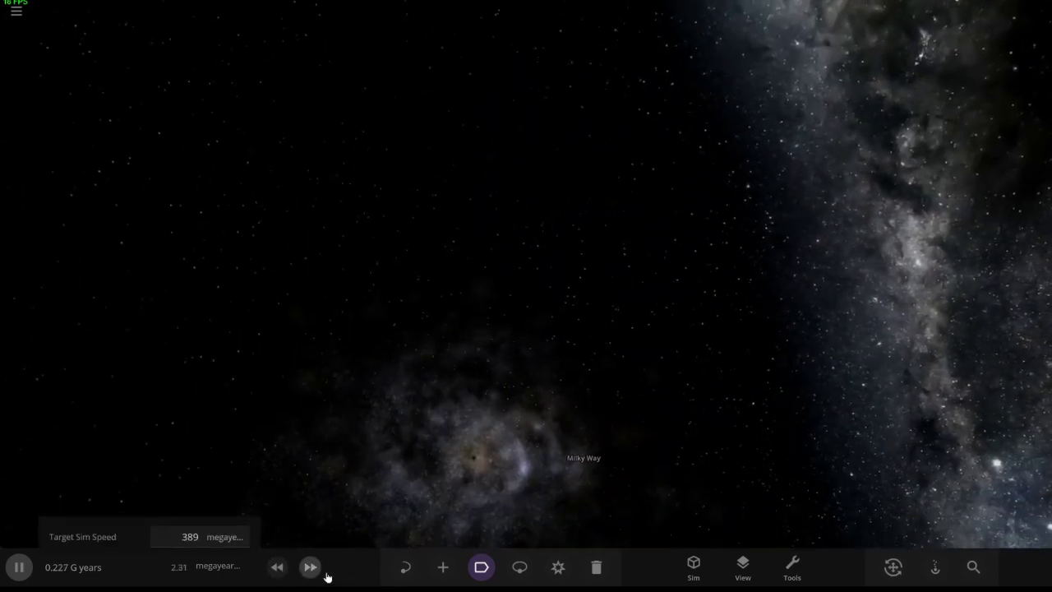
left_click_drag(460, 361, 509, 411)
left_click(278, 567)
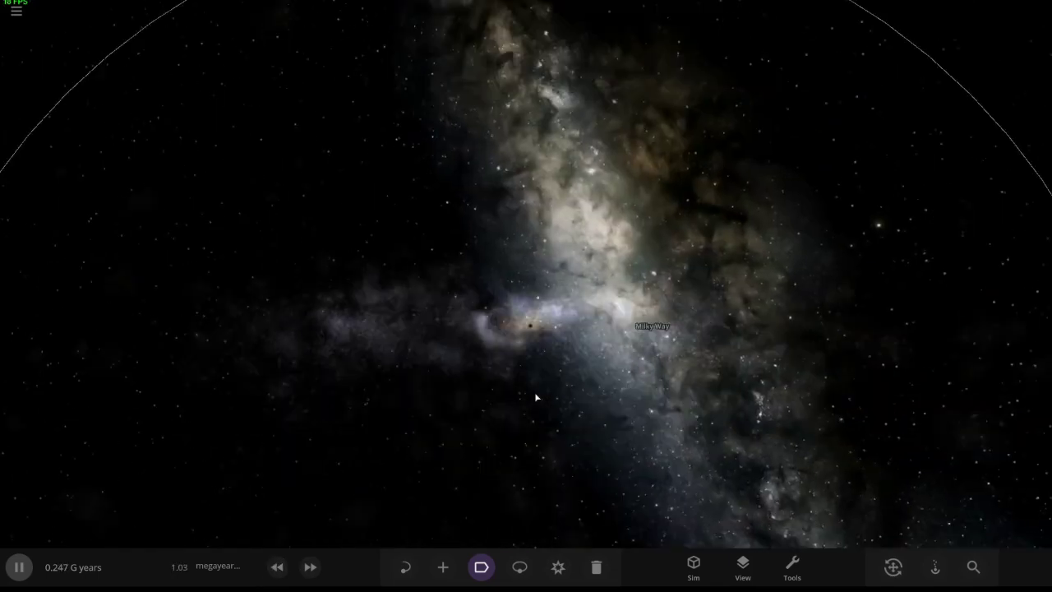
mouse_move(485, 419)
left_mouse_down()
mouse_move(473, 411)
mouse_move(526, 394)
left_mouse_up()
Load a new simulation from the main menu.
key("super")
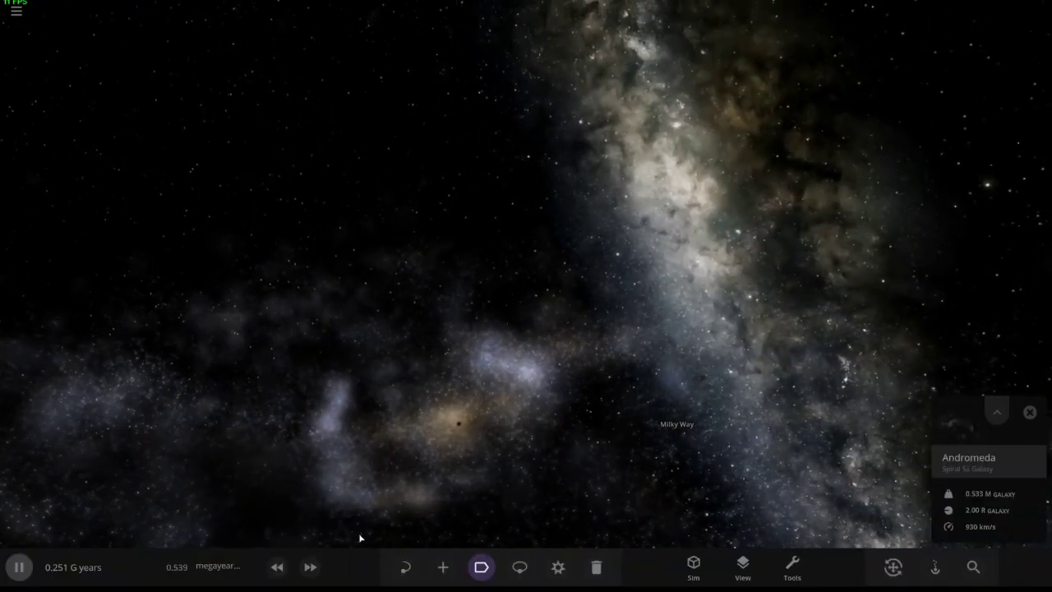
key("Escape")
left_click(206, 371)
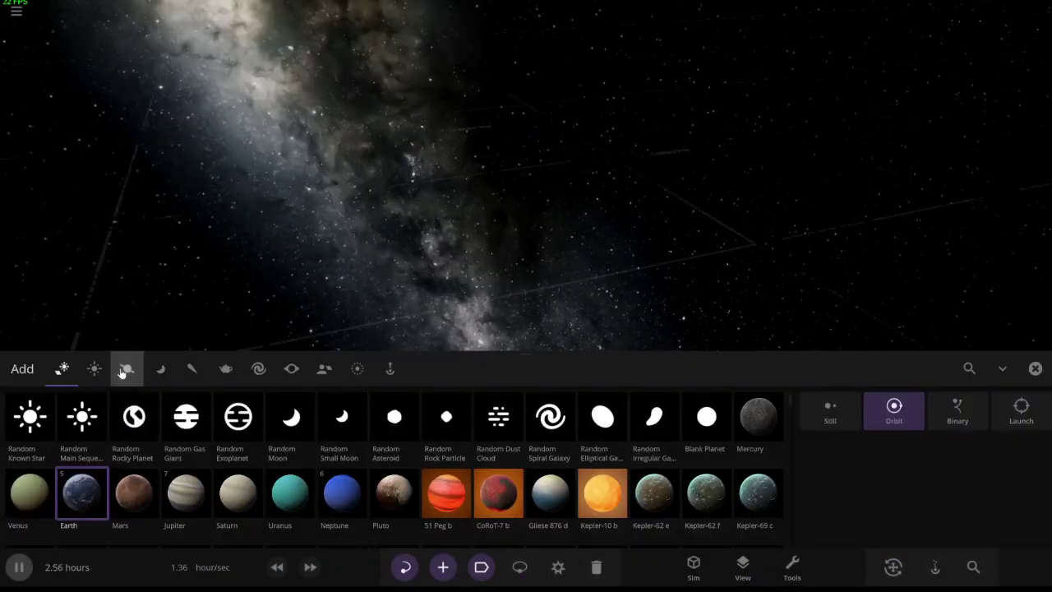
Set the Stars catalogue to Orbit placement with a Random Main Sequence star.
left_click(127, 368)
left_click(94, 369)
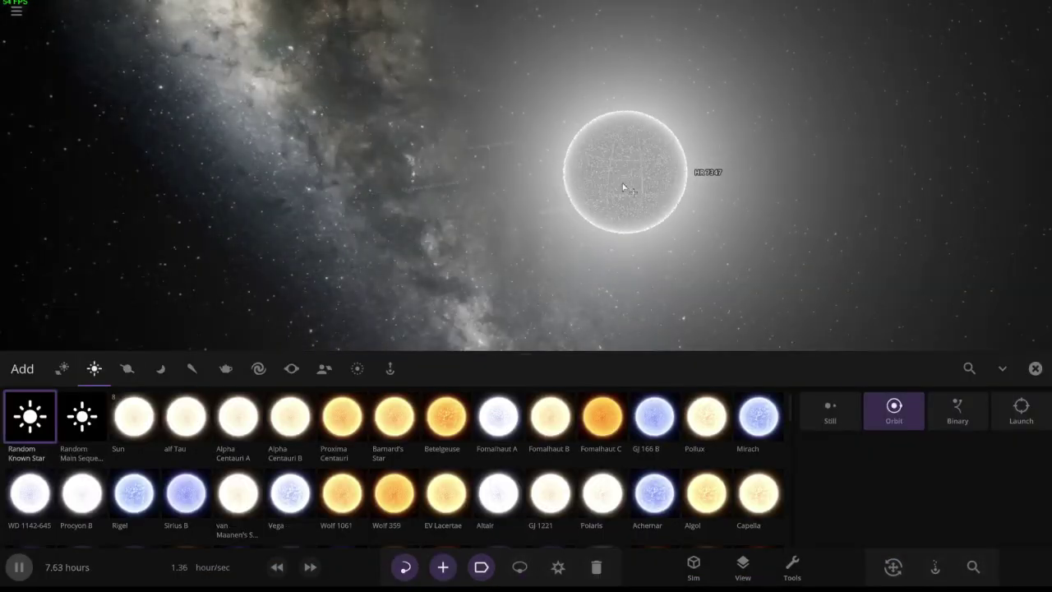
left_click(619, 195)
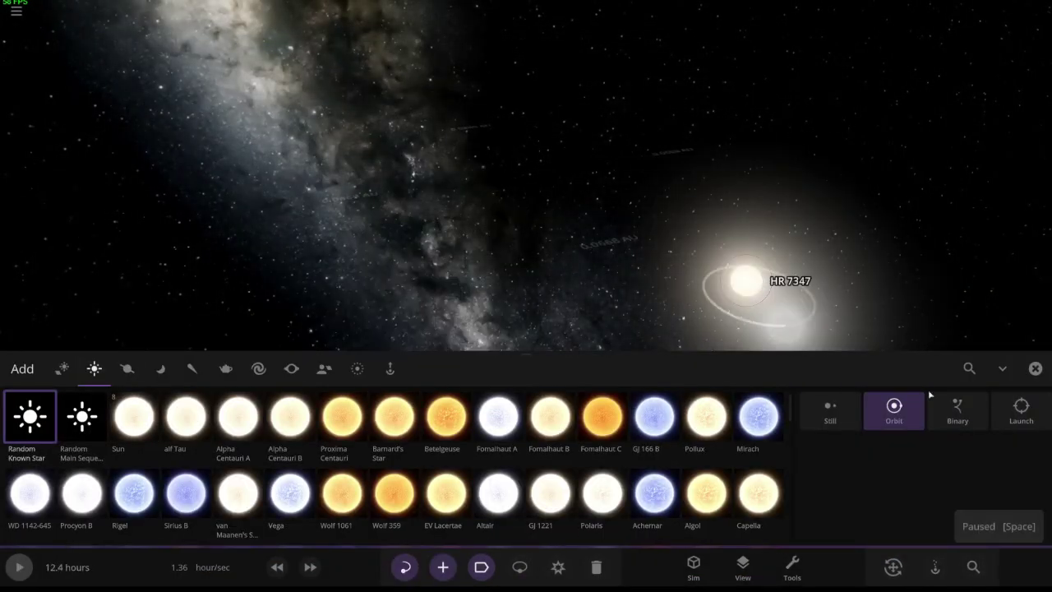
left_click(957, 410)
left_click(894, 410)
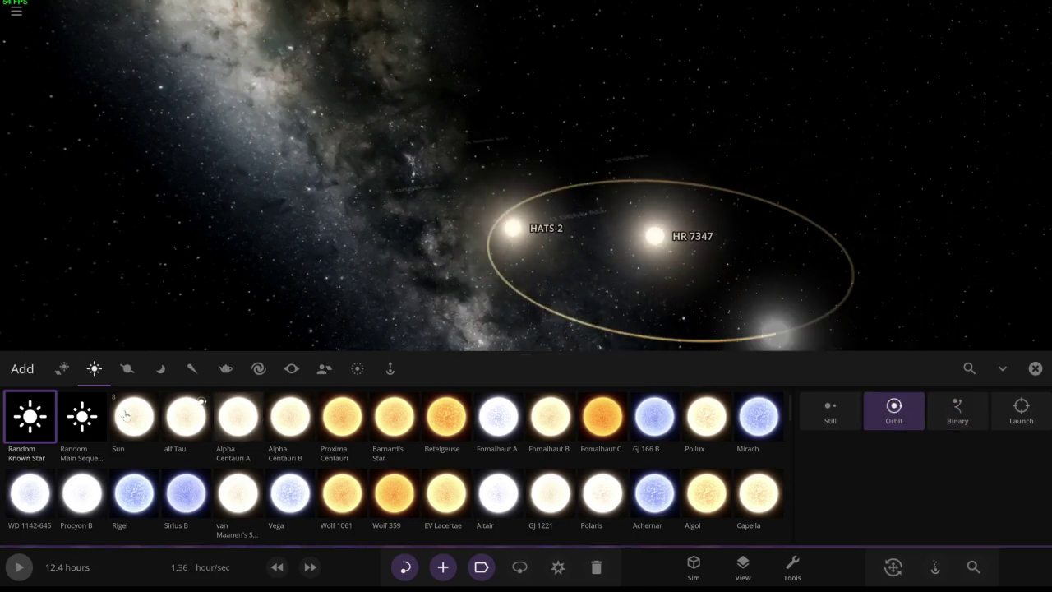
left_click(81, 415)
Place S Potasci, Rcuran and Cunus orbiting HR 7347 and resume time.
left_click(764, 263)
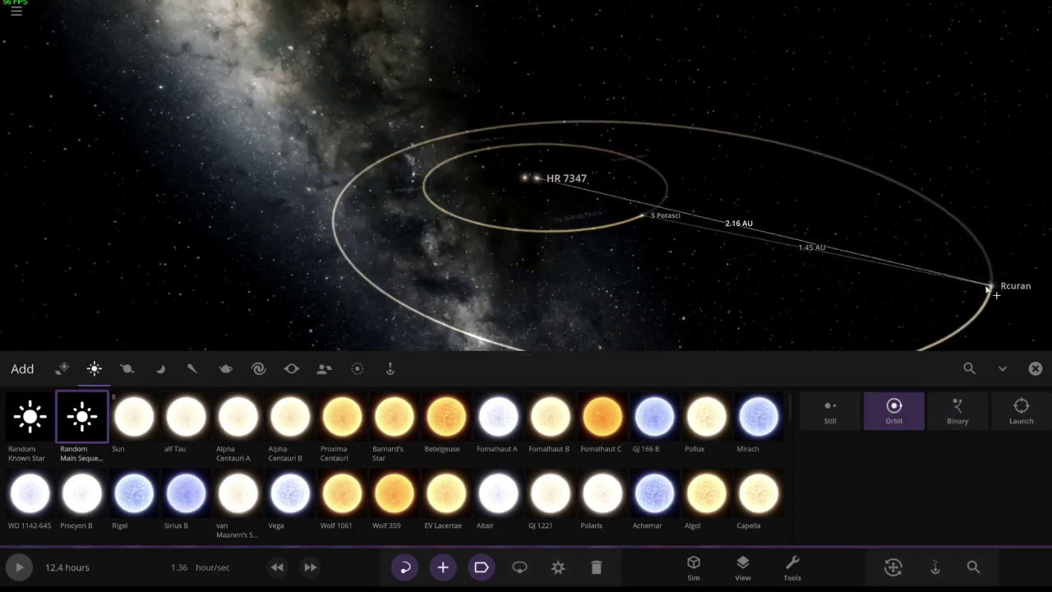
left_click(981, 291)
left_click(211, 228)
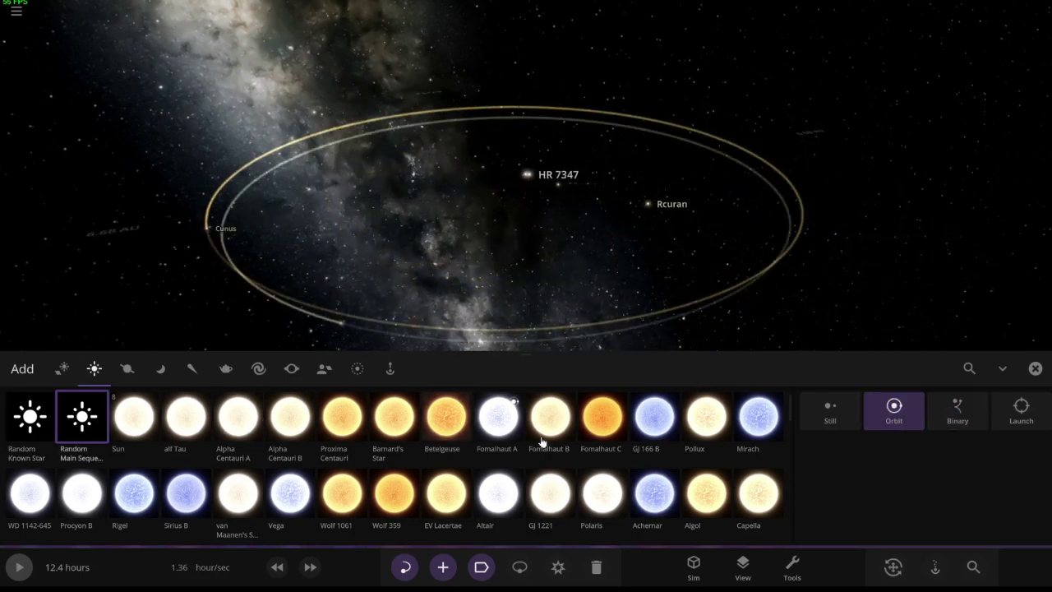
key("Escape")
mouse_move(526, 246)
left_mouse_down()
mouse_move(888, 338)
mouse_move(466, 541)
mouse_move(357, 495)
left_mouse_up()
Fast-forward the simulation twice and toggle motion trails.
left_click(310, 566)
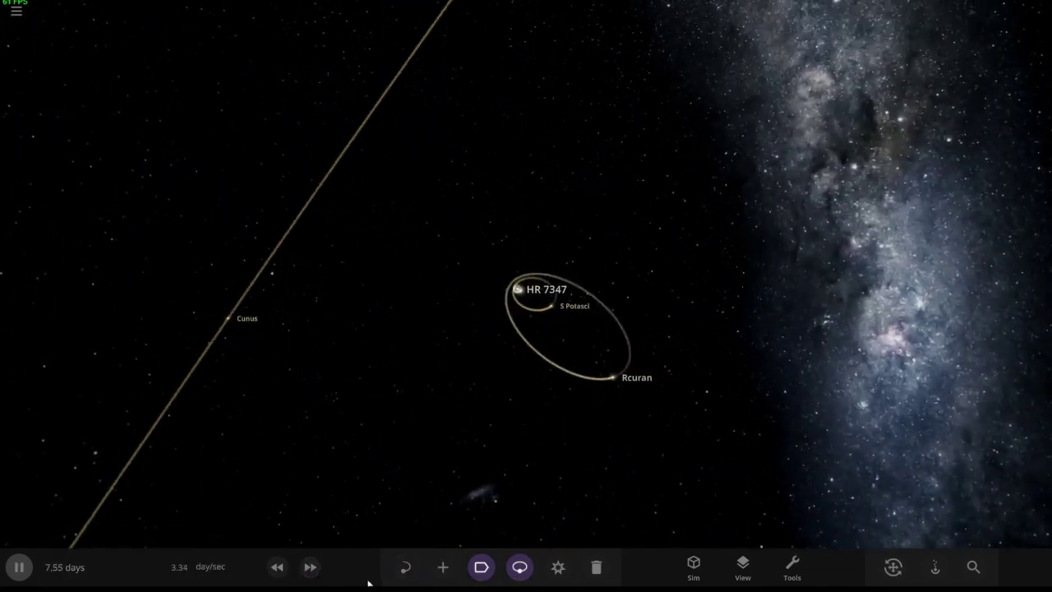
left_click(405, 566)
left_click(310, 566)
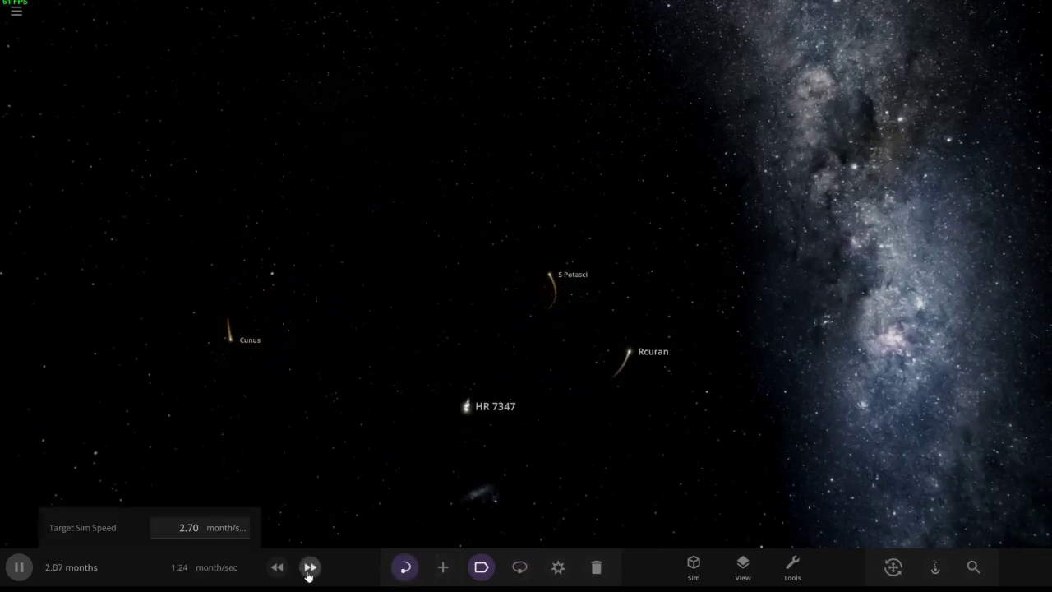
mouse_move(488, 359)
left_mouse_down()
mouse_move(475, 386)
mouse_move(460, 108)
mouse_move(620, 230)
mouse_move(615, 311)
left_mouse_up()
Inspect S Potasci and Rcuran, showing orbits as ellipses around Rcuran.
left_click(628, 357)
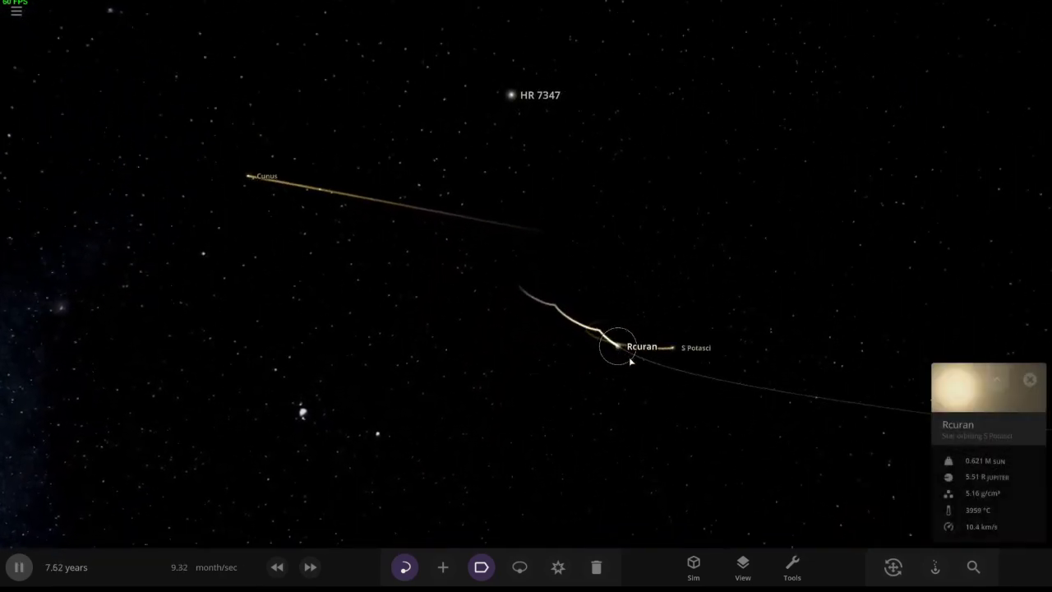
scroll(575, 288, "up", 5)
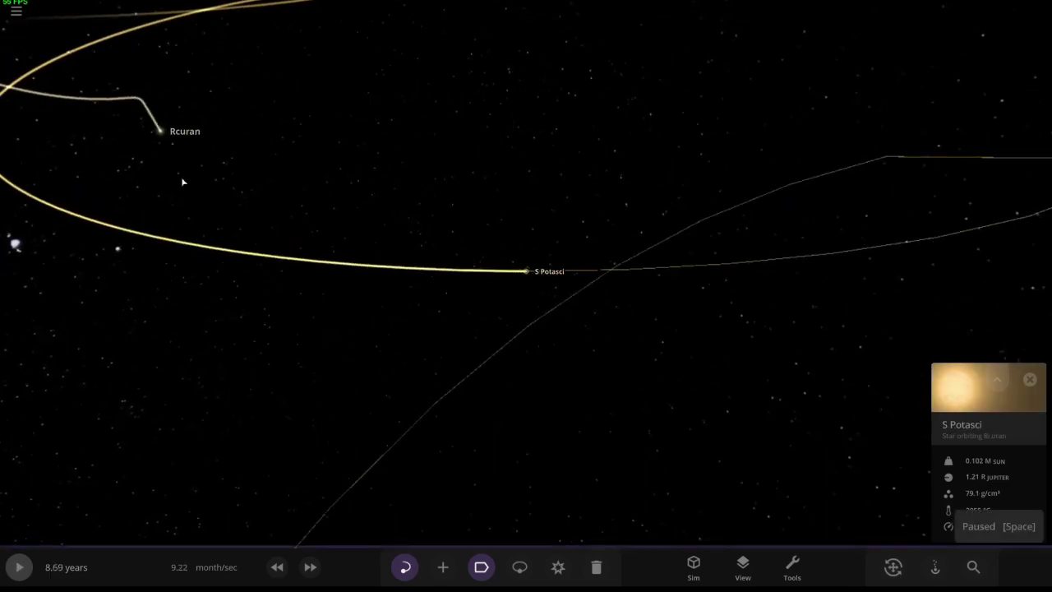
left_click(165, 137)
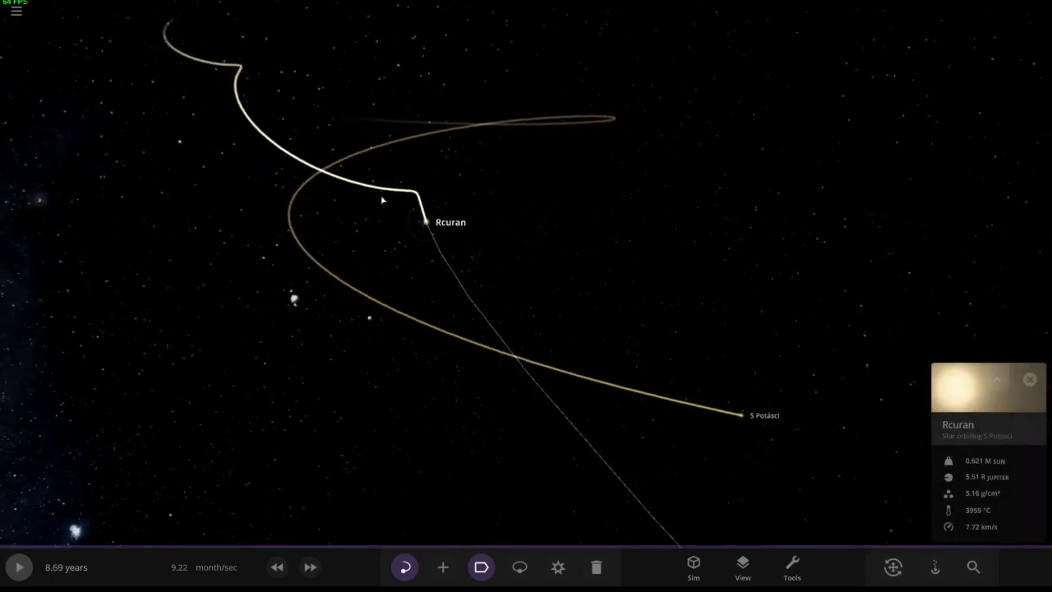
left_click(520, 567)
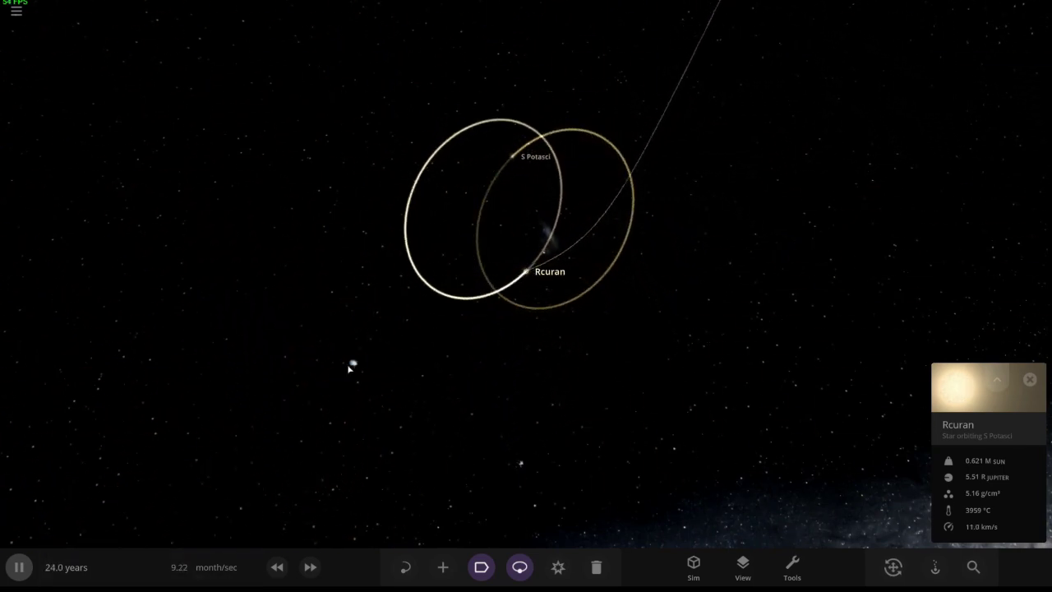
mouse_move(717, 172)
left_mouse_down()
mouse_move(308, 230)
mouse_move(583, 425)
left_mouse_up()
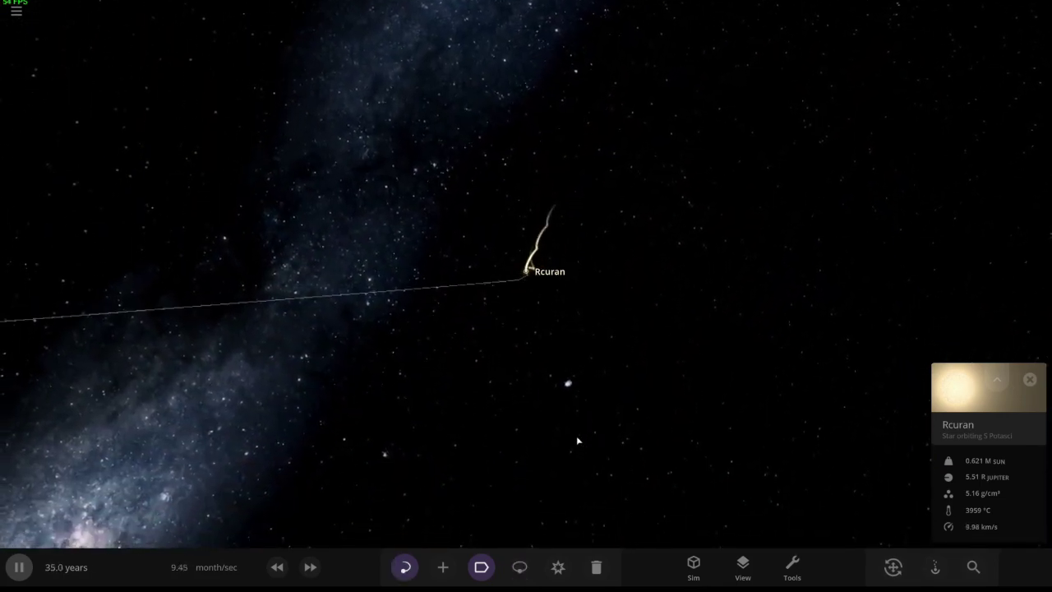
Fly in close to Rcuran and open the Planets catalogue.
double_click(570, 438)
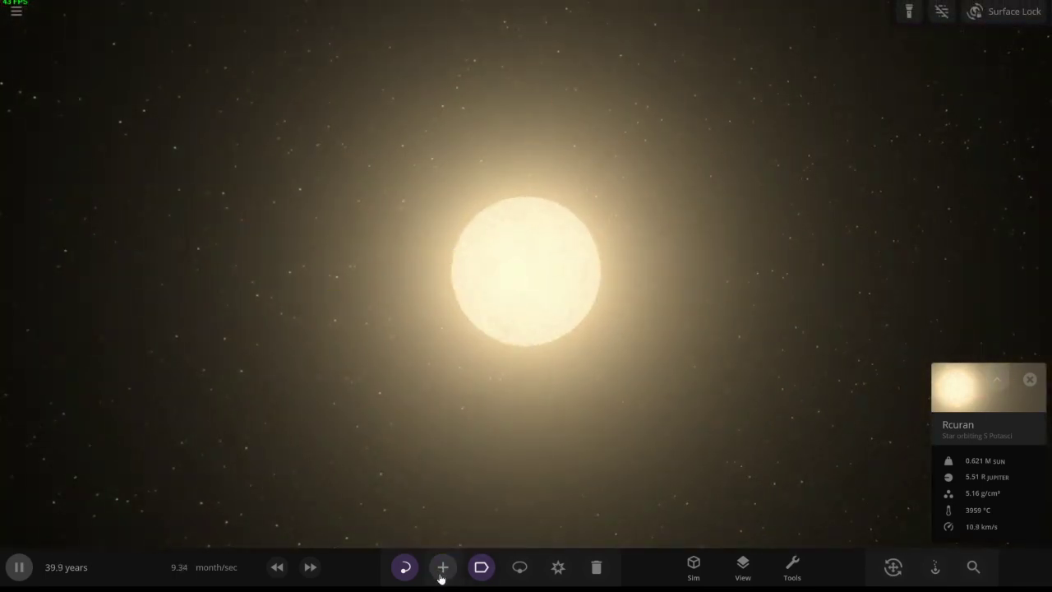
left_click(442, 567)
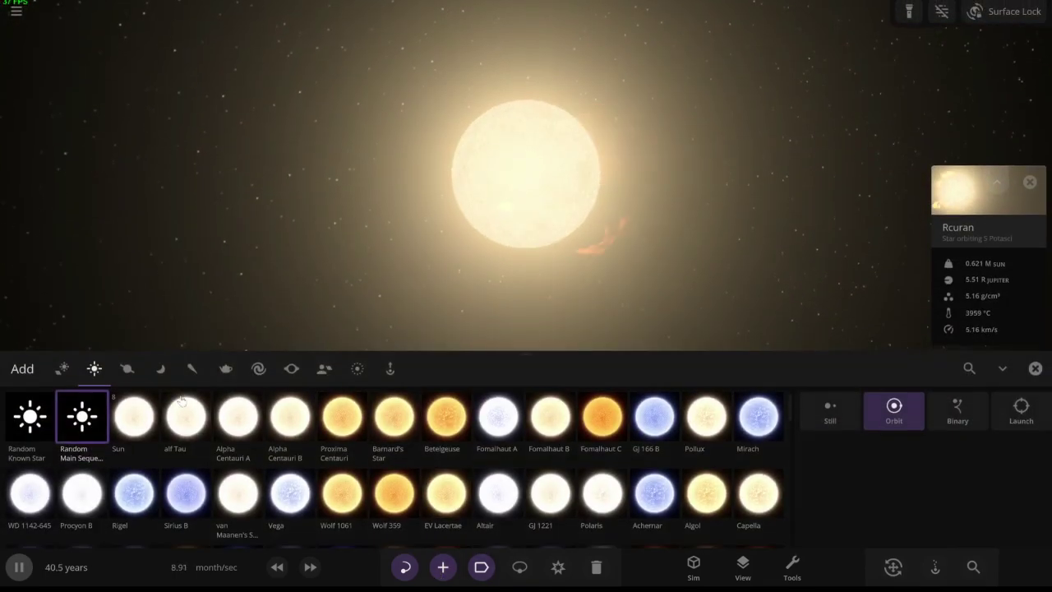
left_click(127, 369)
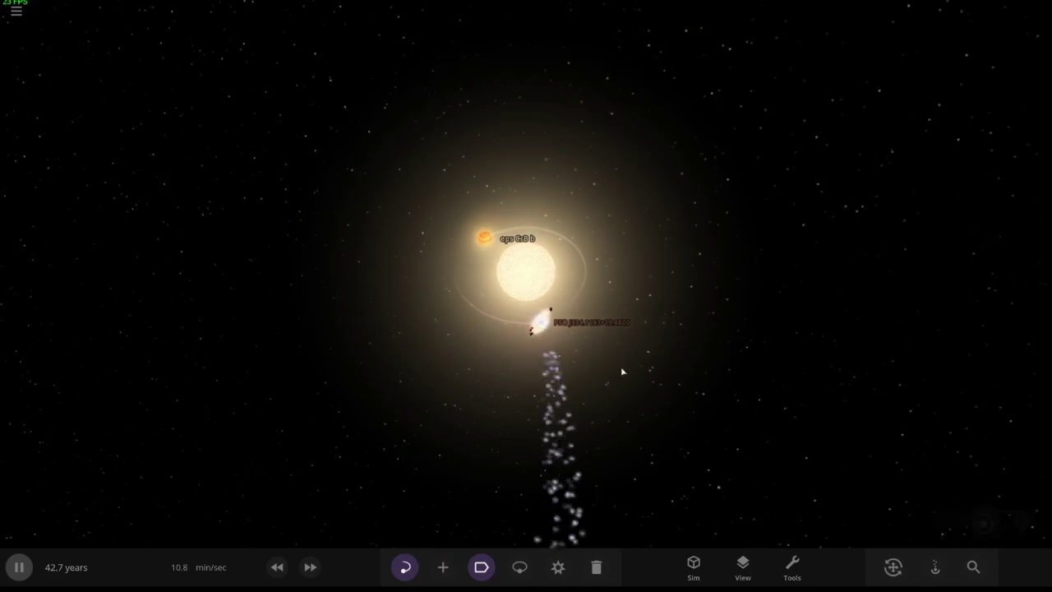
Inspect PSO J334, fast-forward, show orbit paths, then pause centred on Rcuran.
double_click(565, 324)
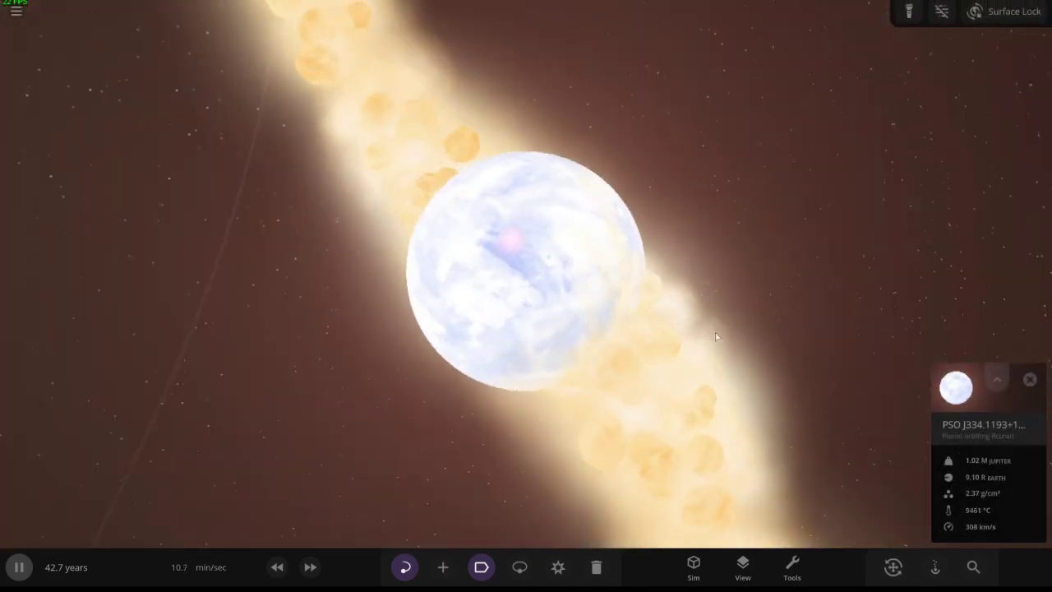
scroll(716, 336, "down", 8)
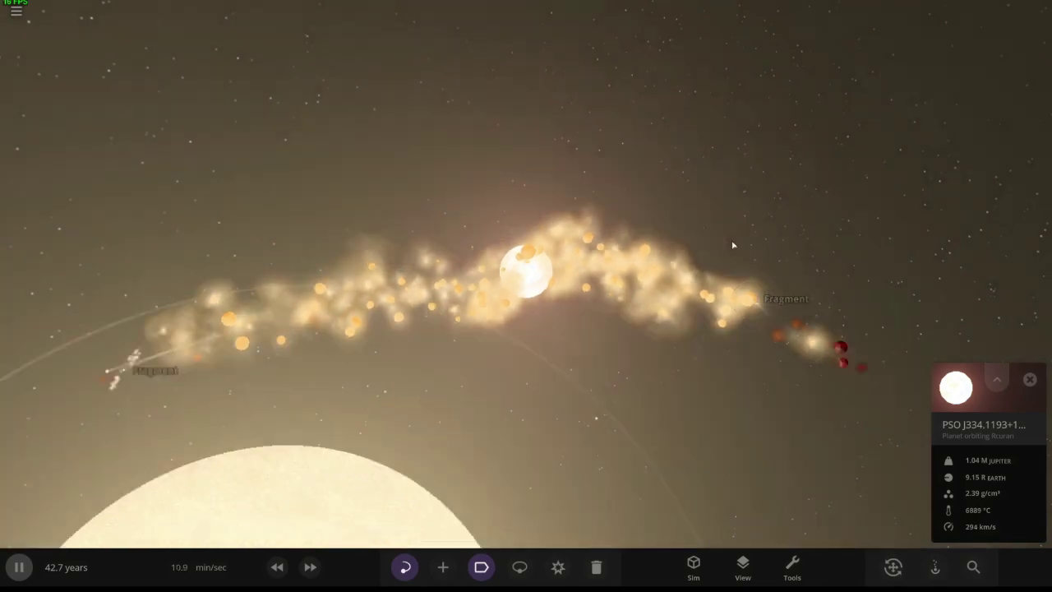
scroll(733, 259, "down", 5)
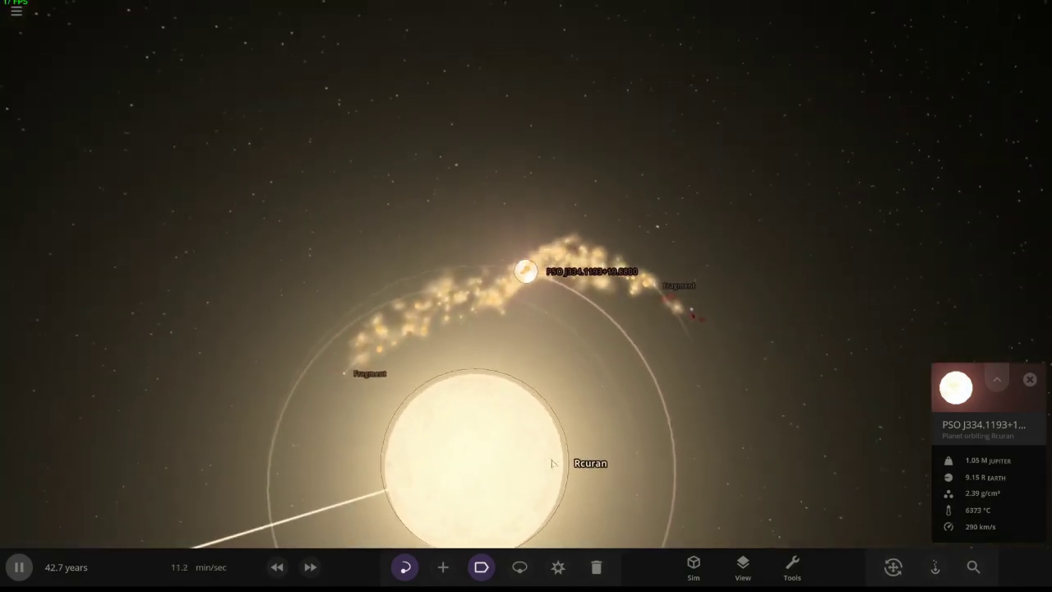
left_click(309, 567)
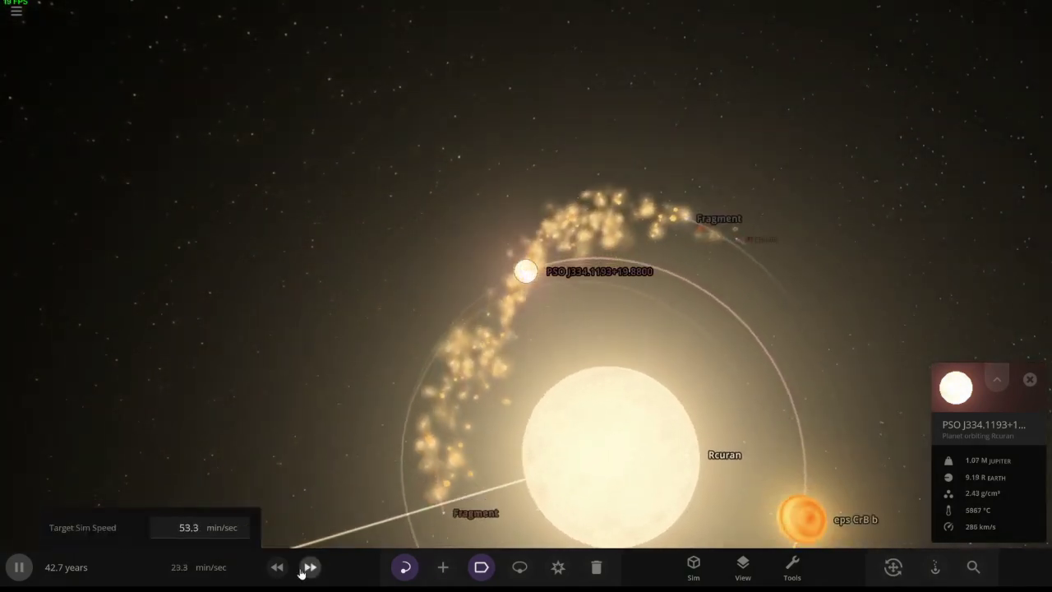
left_click(309, 567)
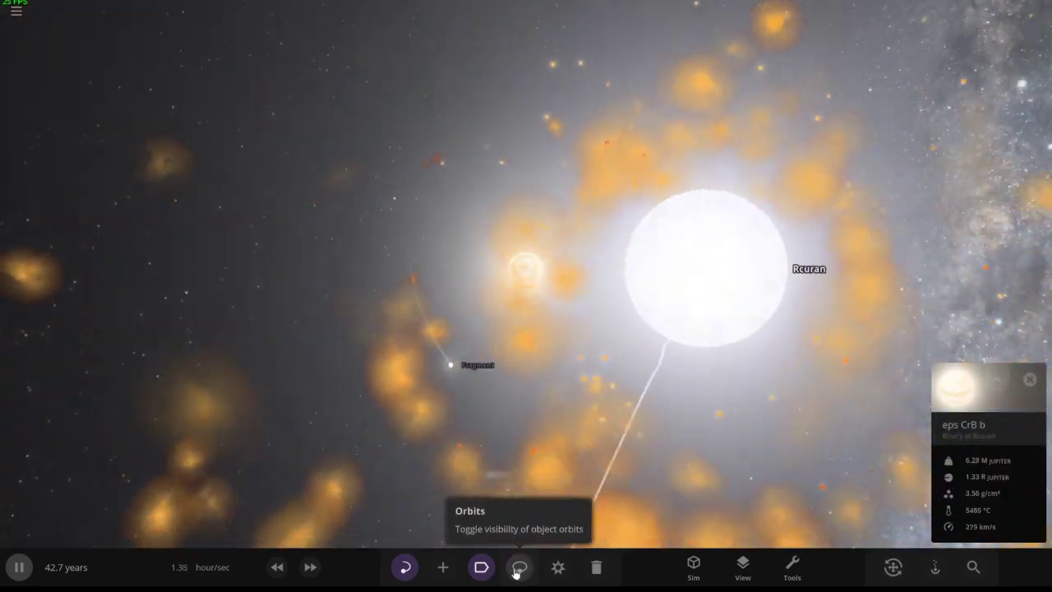
left_click(518, 567)
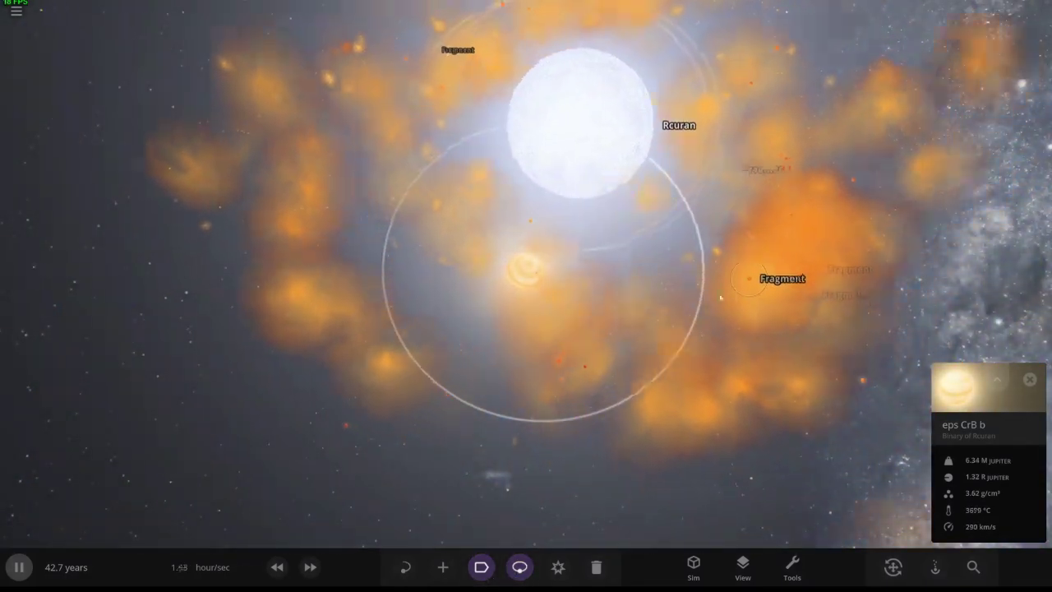
key("space")
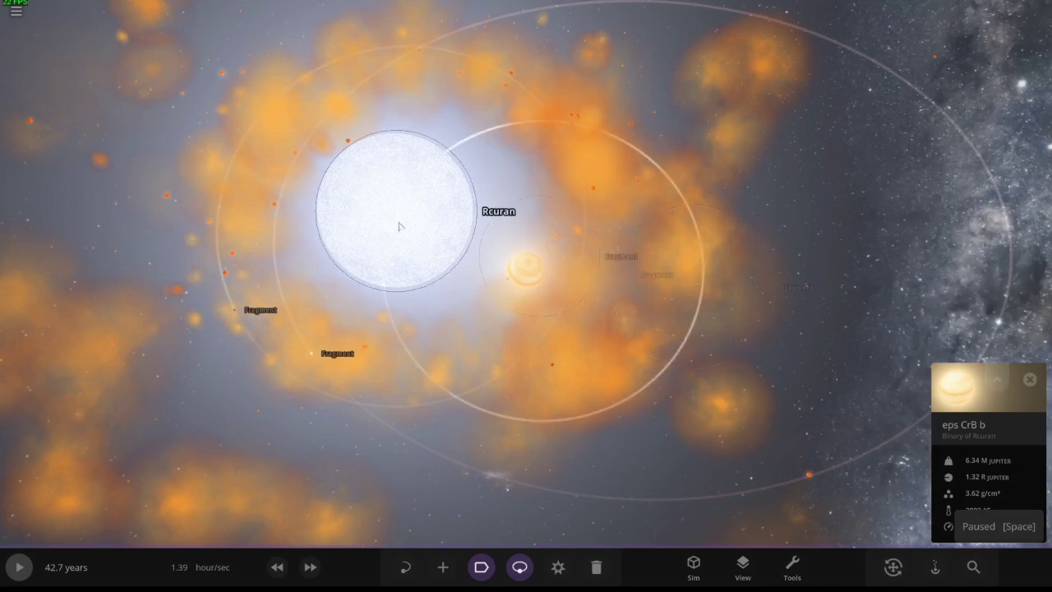
double_click(400, 226)
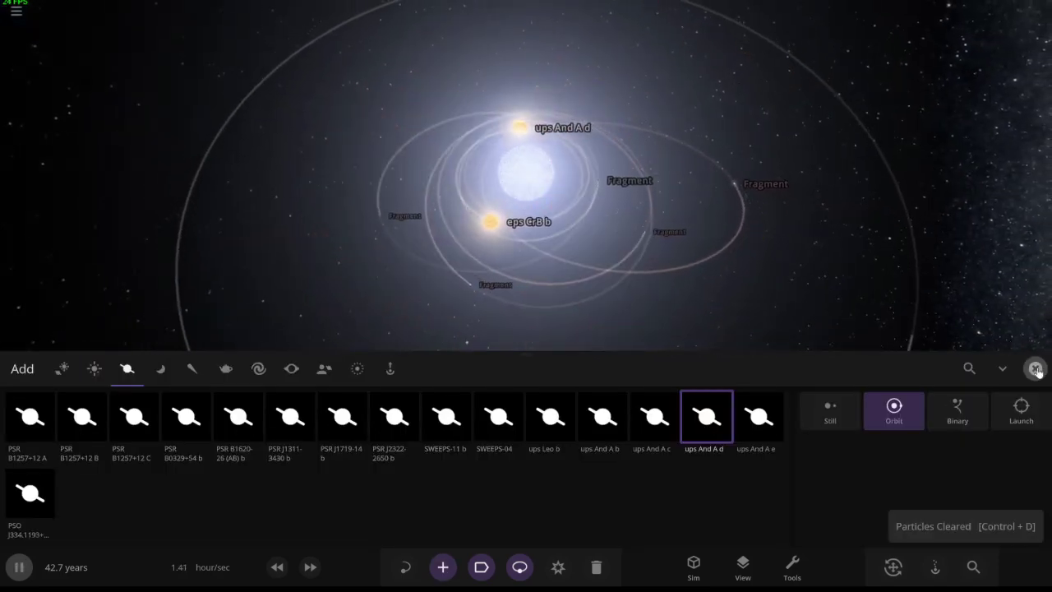
Close the Add catalogue and toggle playback with Space.
left_click(1034, 368)
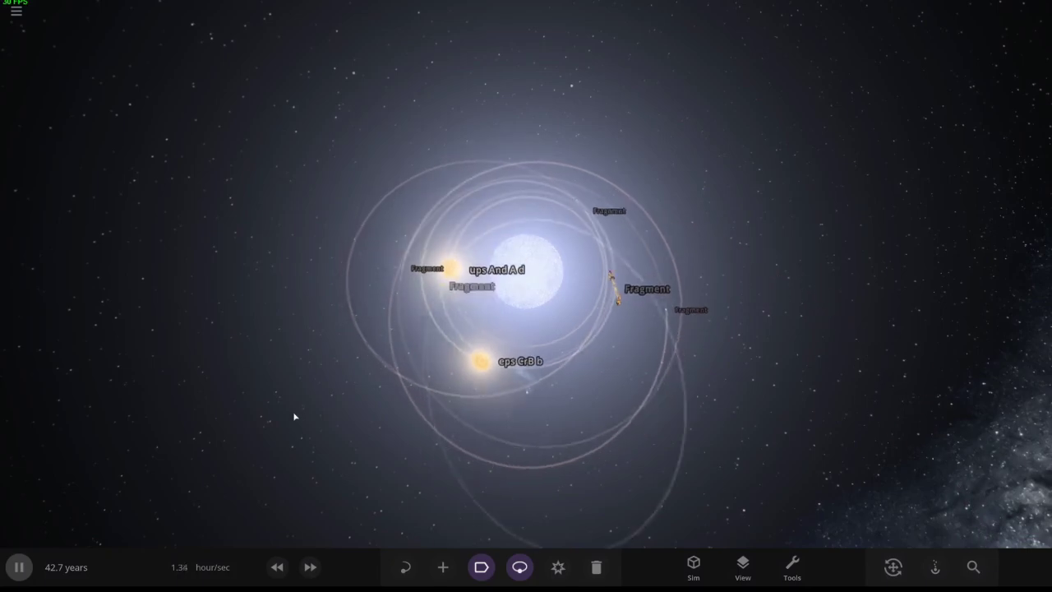
key("space")
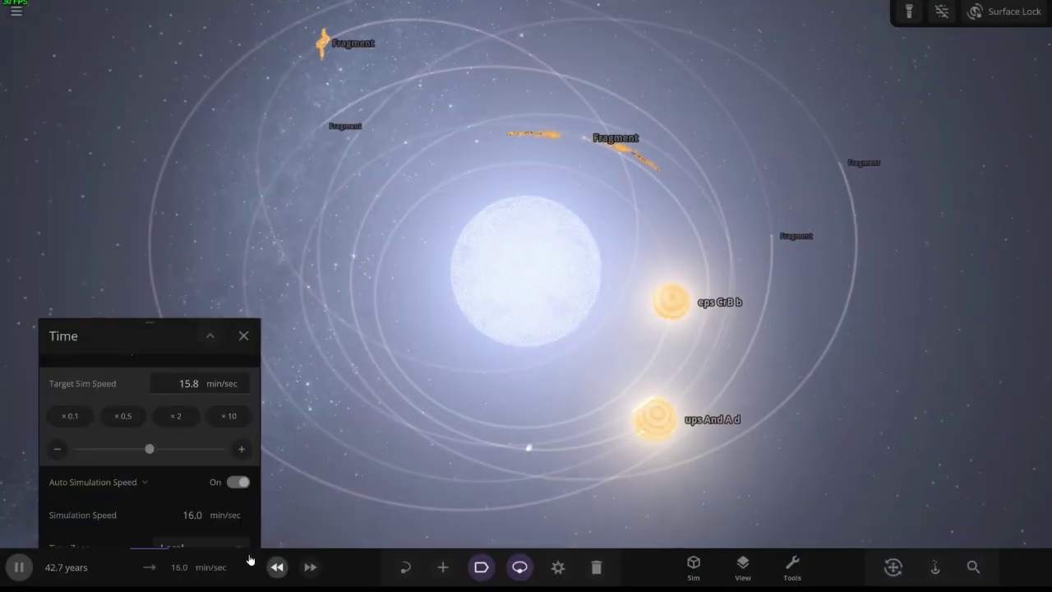
Focus on Rcuran and raise the target simulation speed to 1.49 hours per second.
left_click(309, 567)
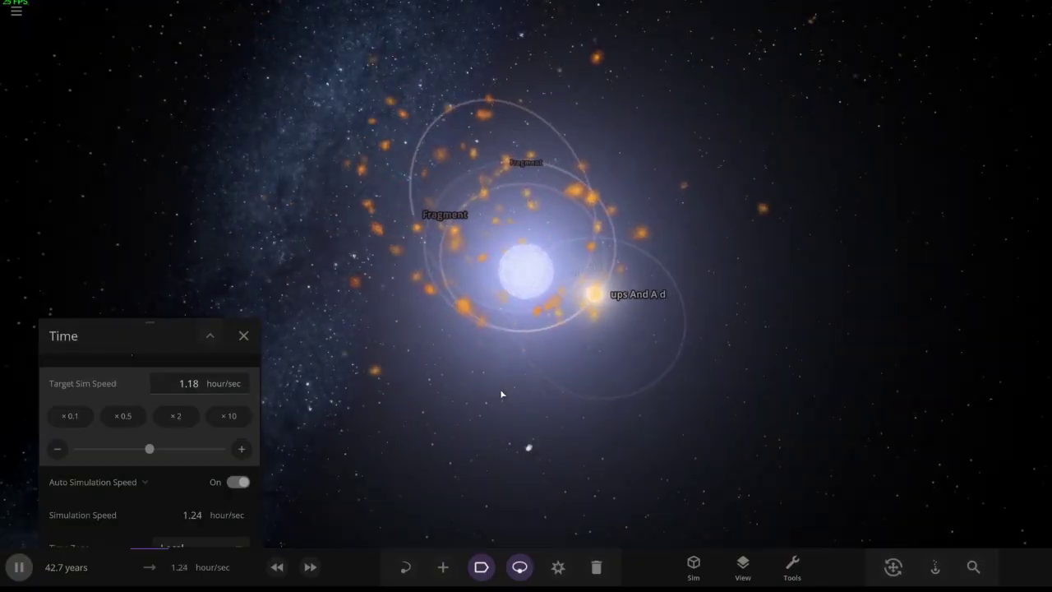
left_click(482, 567)
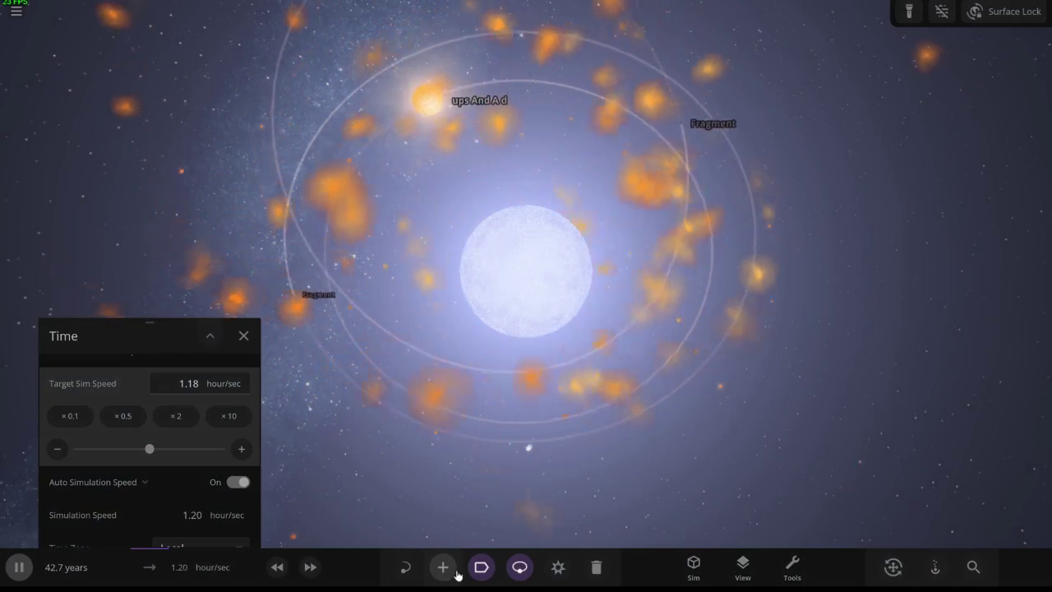
left_click(444, 567)
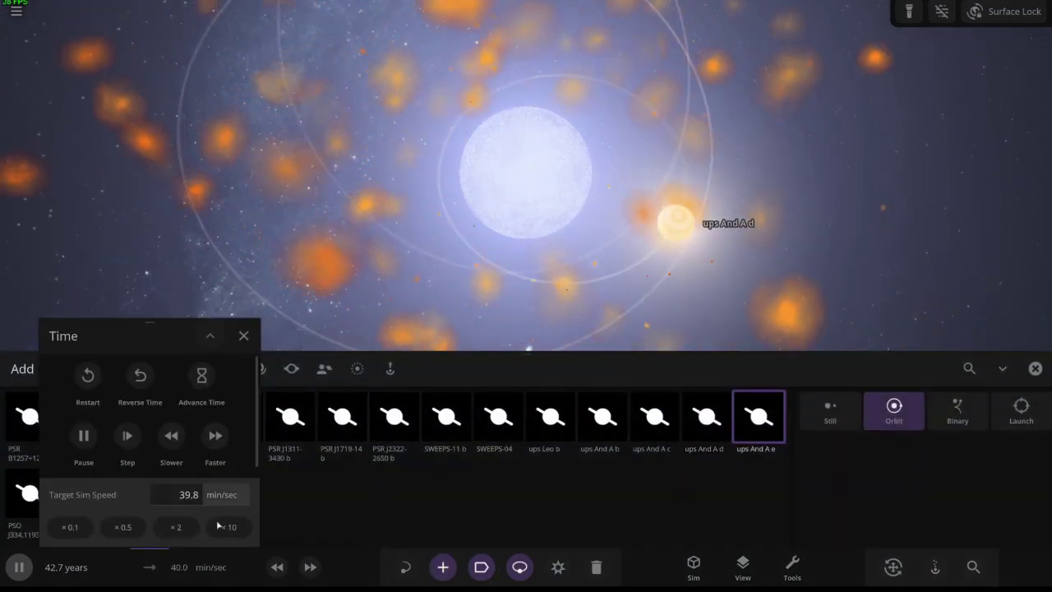
scroll(148, 493, "down", 2)
left_click_drag(205, 468, 149, 467)
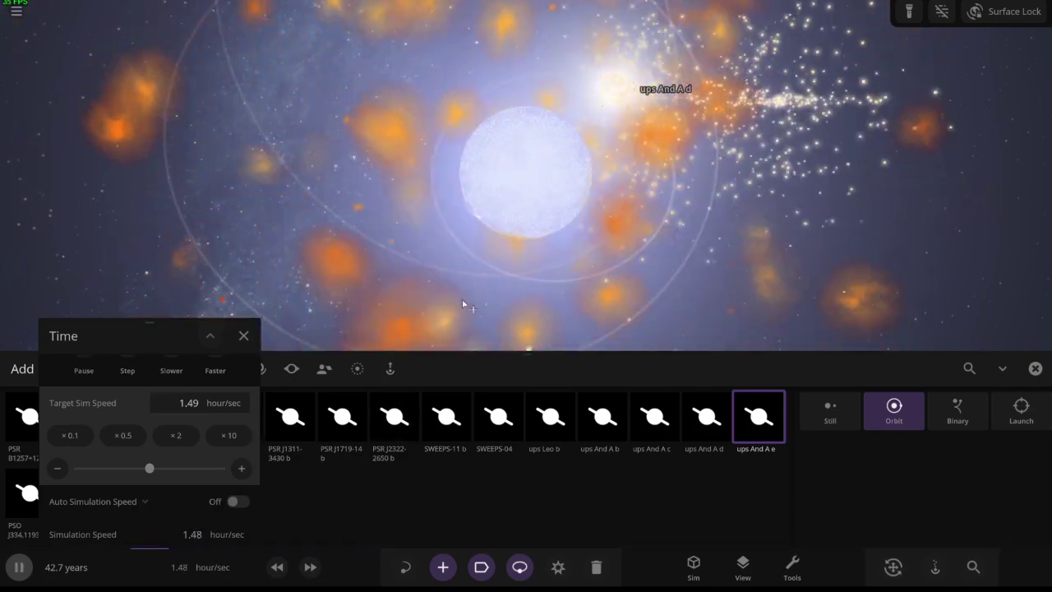
Place several ups And A e planets around Rcuran and let the simulation run.
left_click(463, 304)
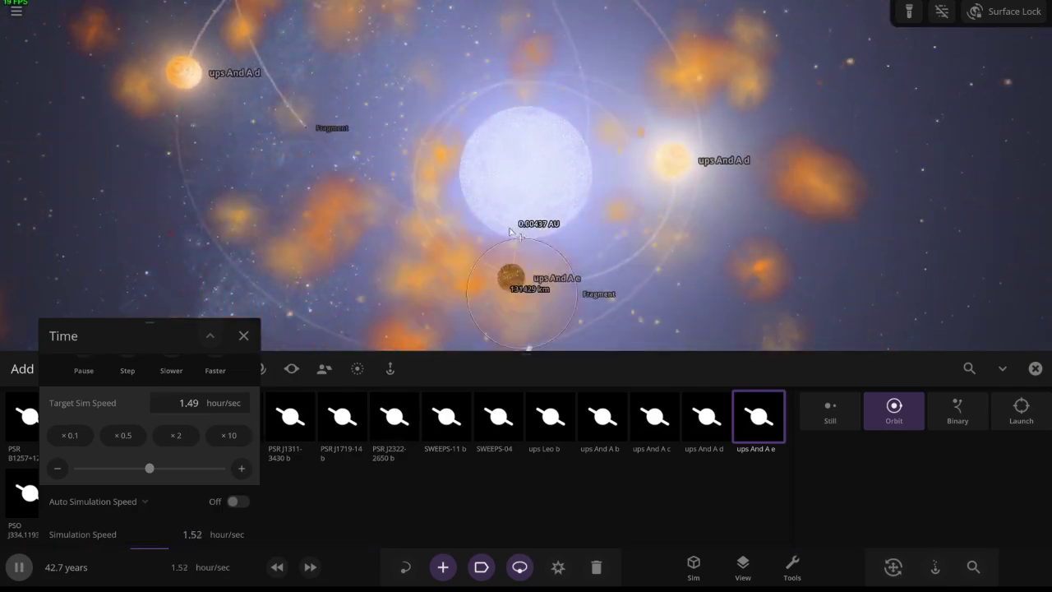
left_click(510, 238)
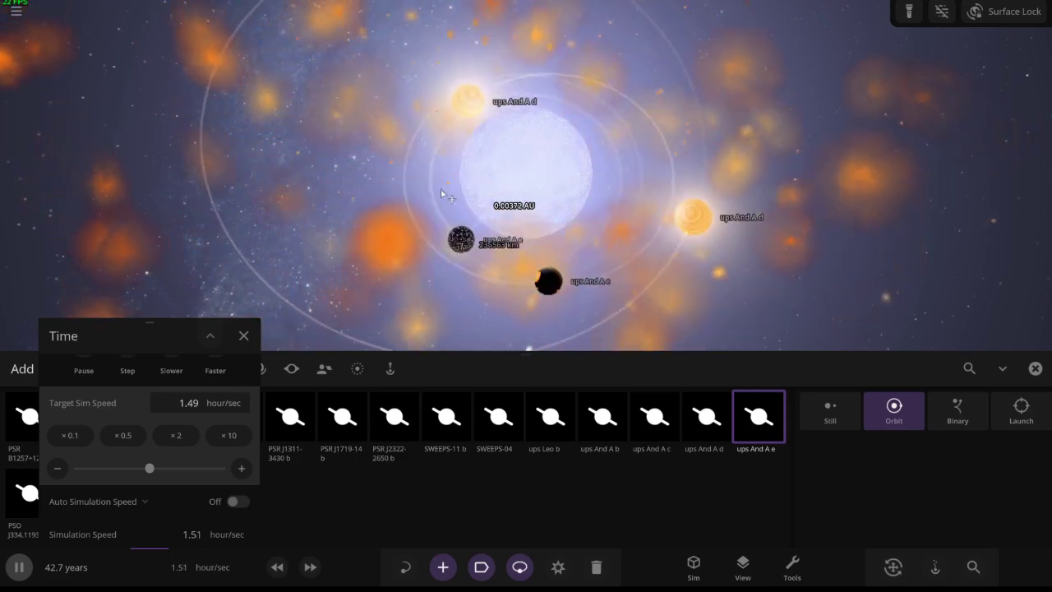
left_click(444, 198)
key("space")
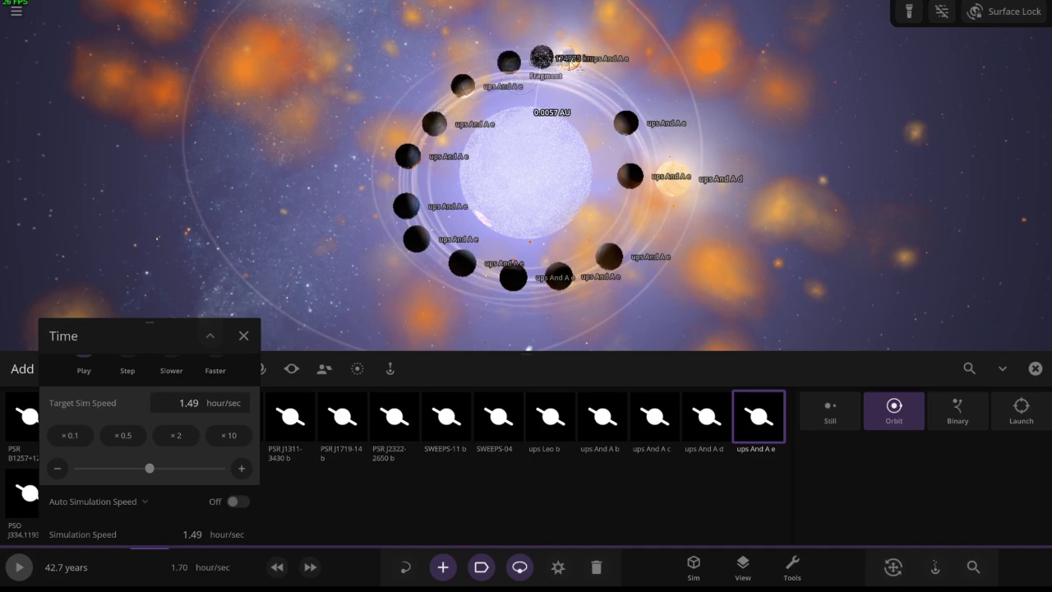
key("space")
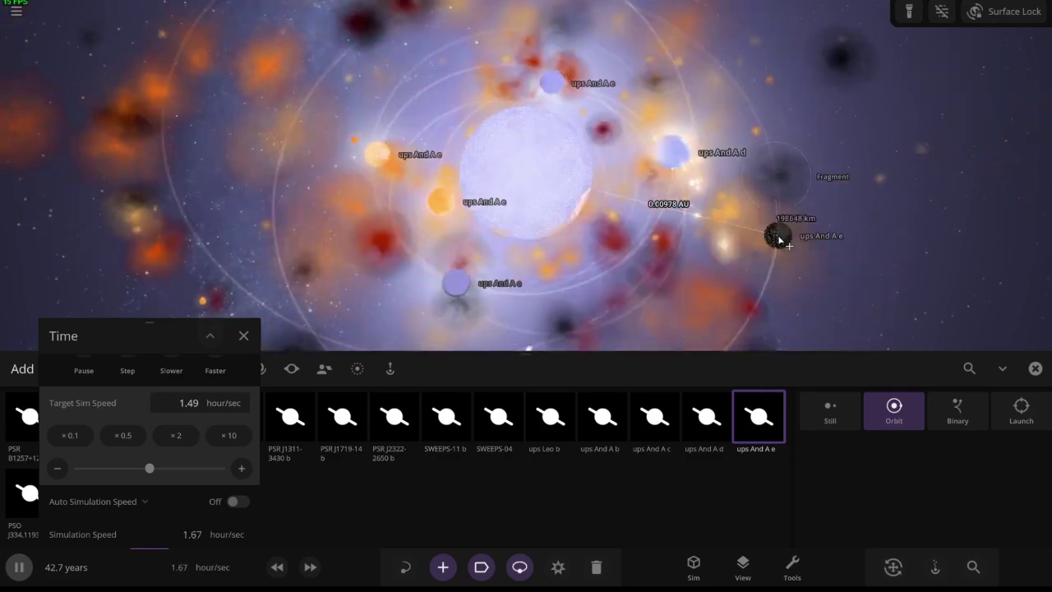
scroll(772, 241, "down", 10)
key("Escape")
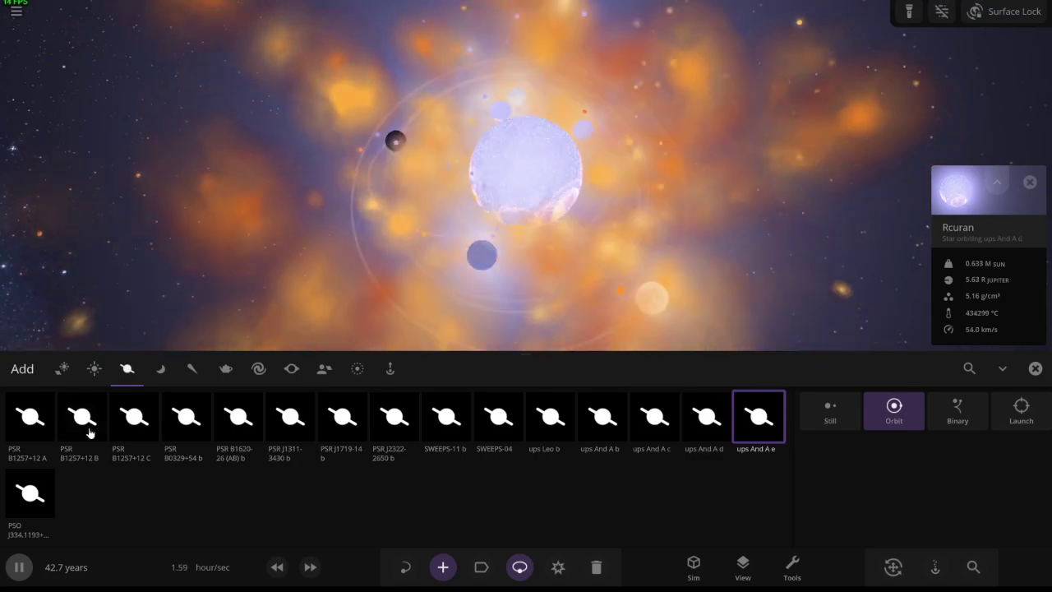
Place a PSR B1257+12 B planet and the star Fomalhaut C beside Rcuran.
left_click(81, 417)
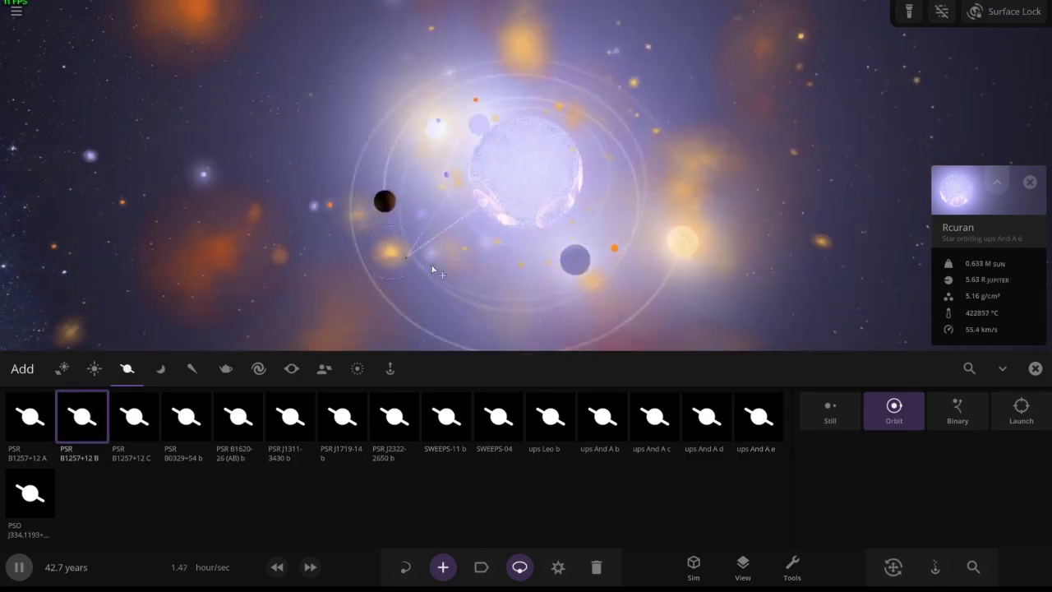
left_click(465, 284)
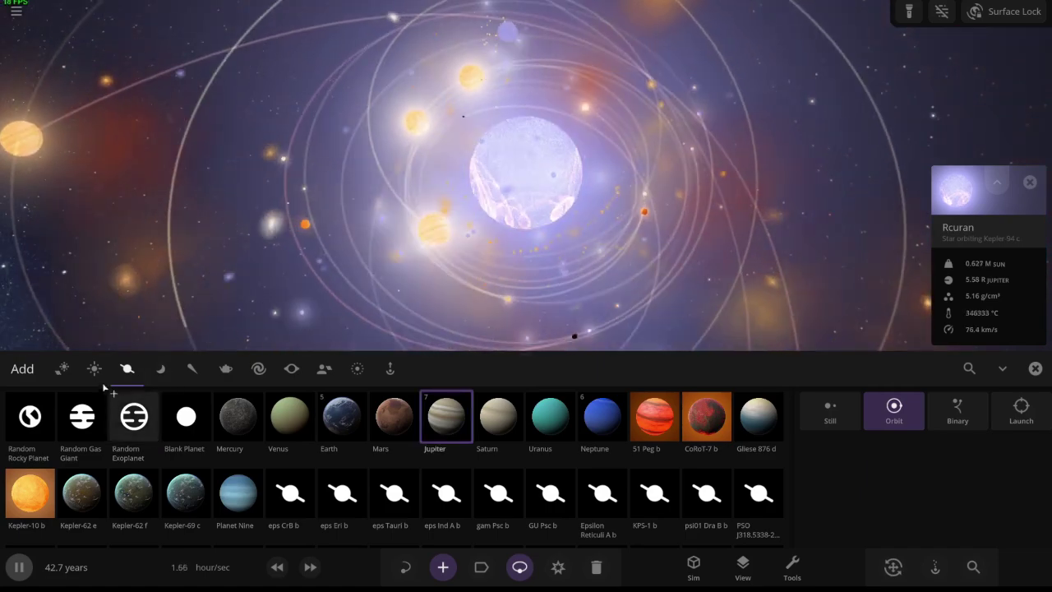
left_click(92, 368)
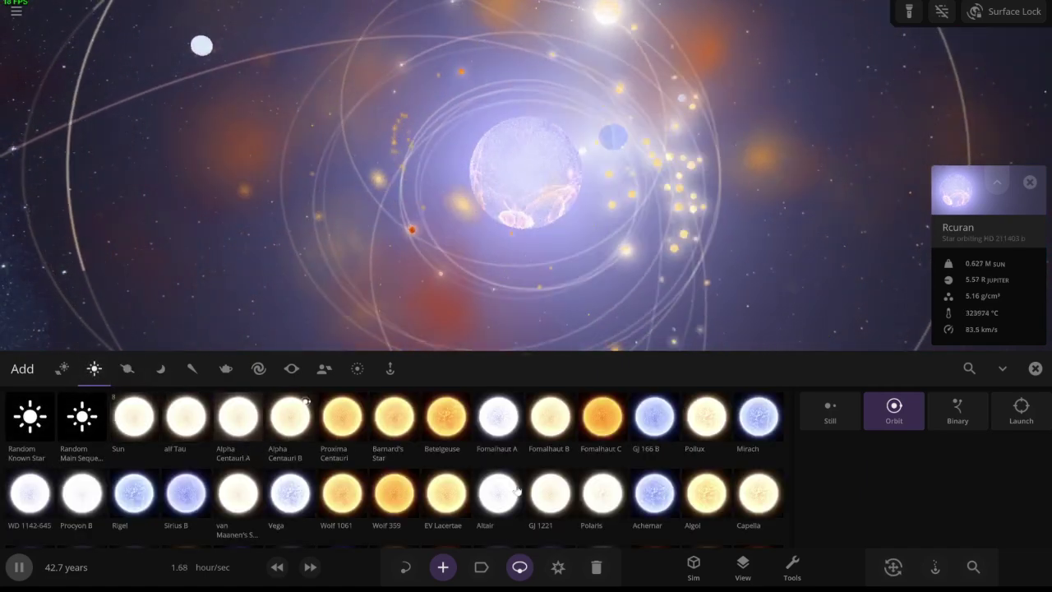
left_click(604, 417)
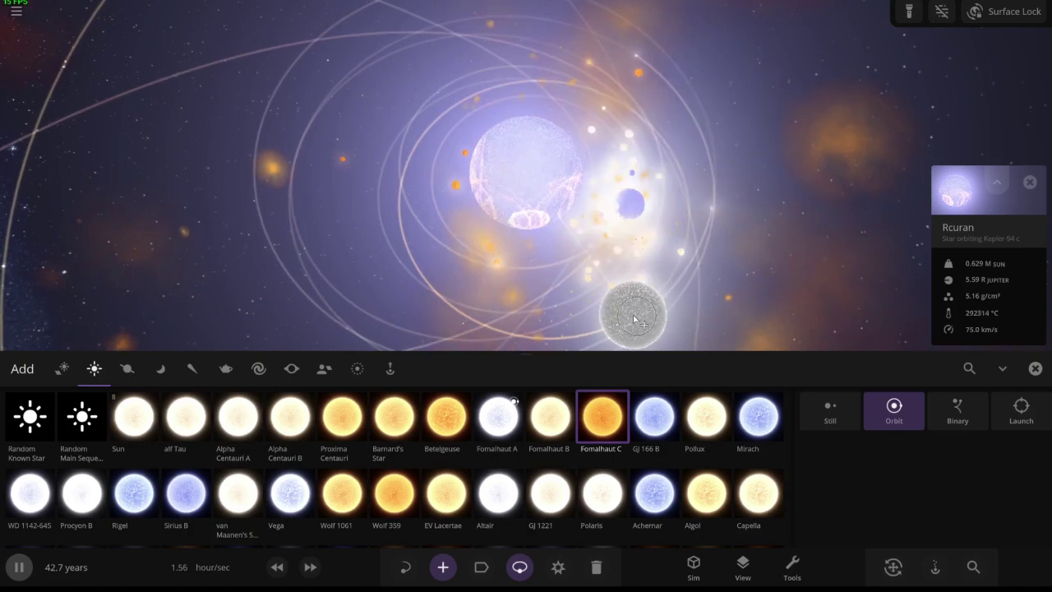
left_click(519, 187)
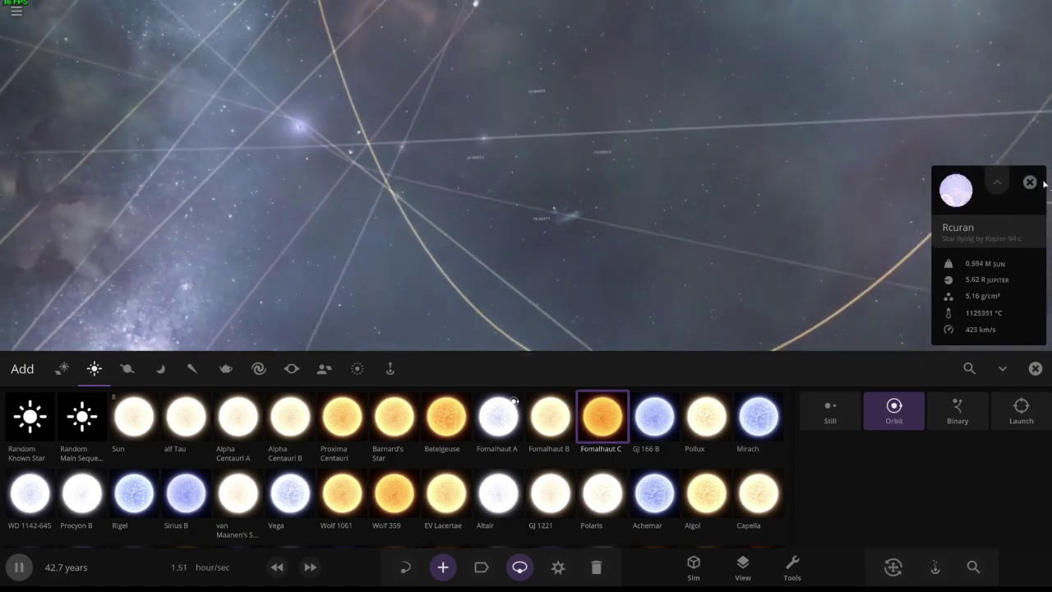
Fly to the supernova cloud and place a Stephenson 2-18 star near it.
left_click(1030, 182)
key("Escape")
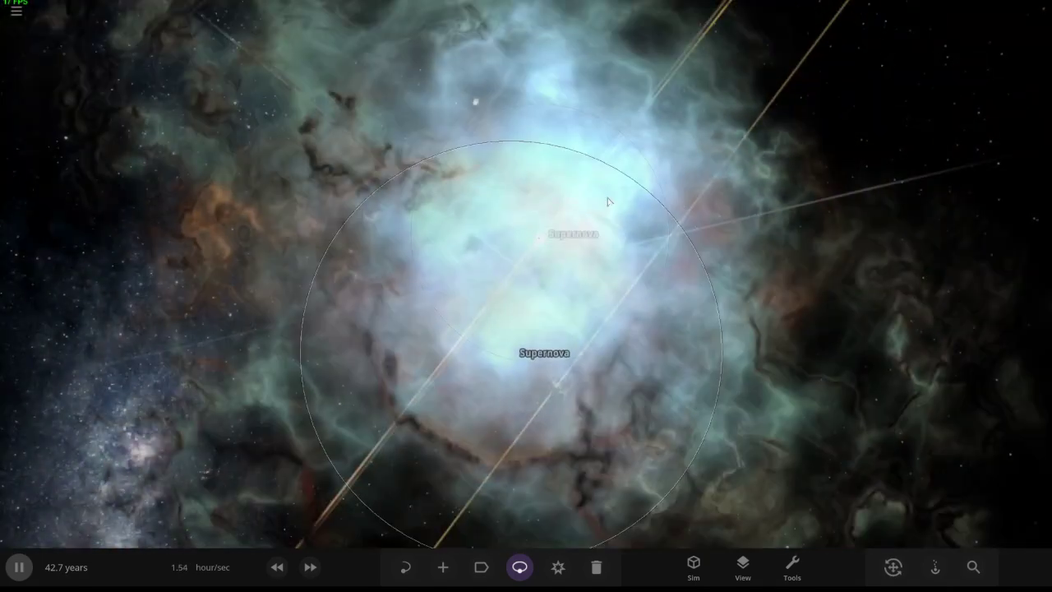
double_click(609, 201)
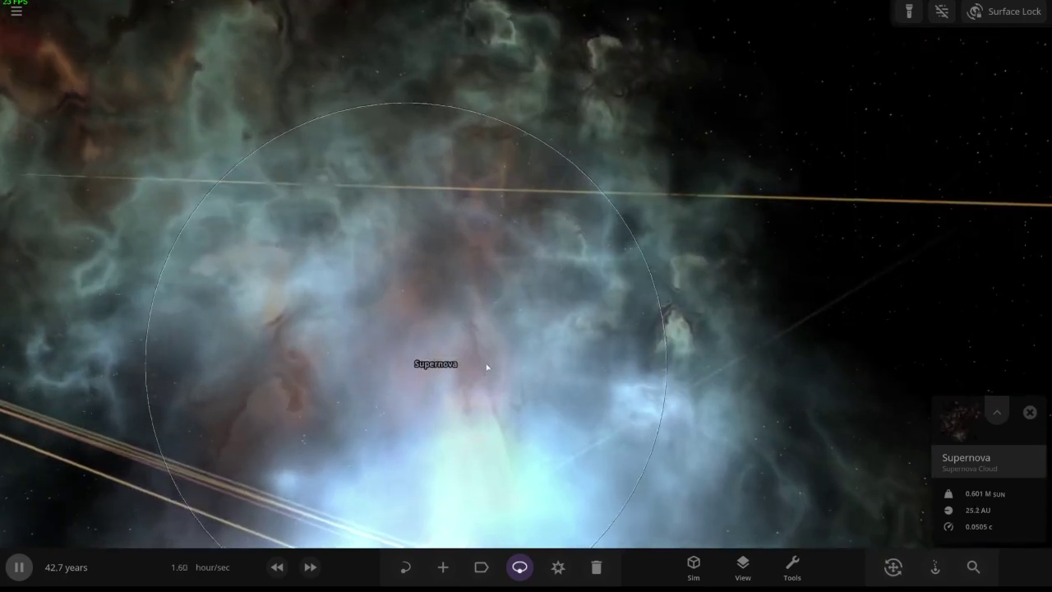
mouse_move(485, 361)
left_mouse_down()
mouse_move(486, 311)
mouse_move(115, 21)
left_mouse_up()
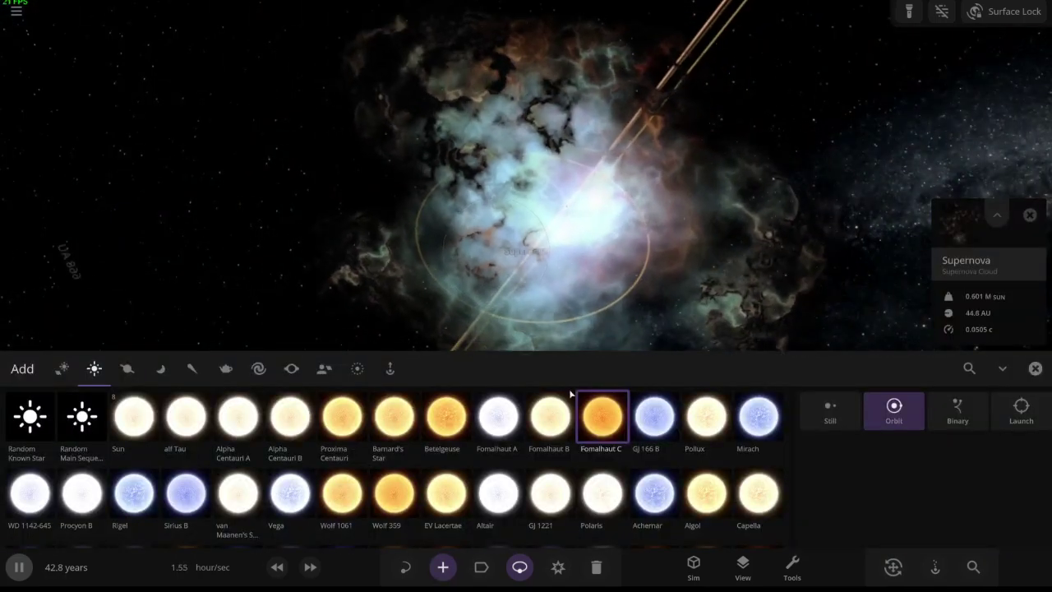
scroll(684, 498, "down", 1)
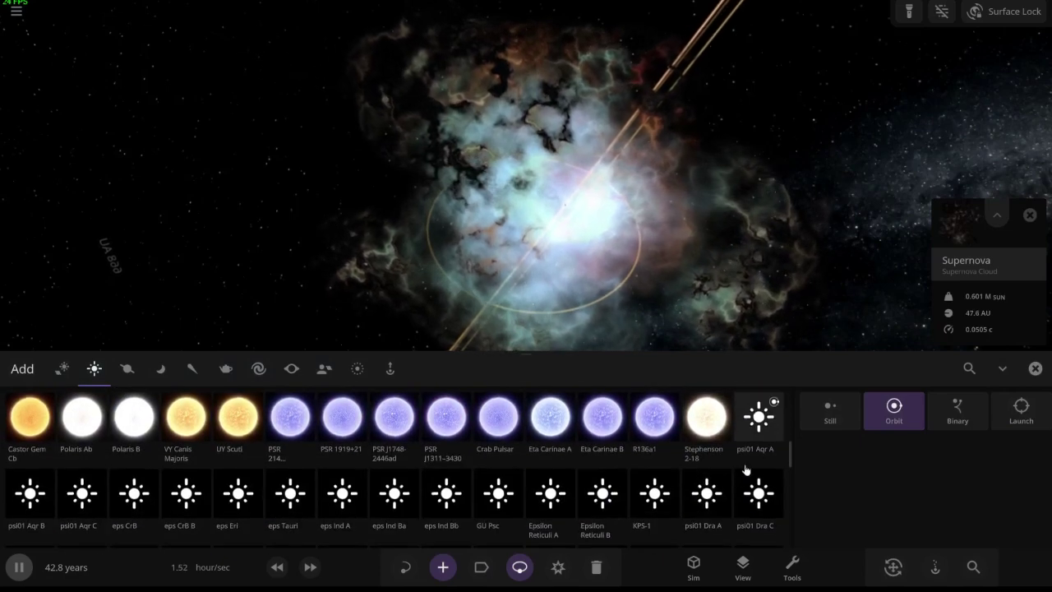
left_click(707, 417)
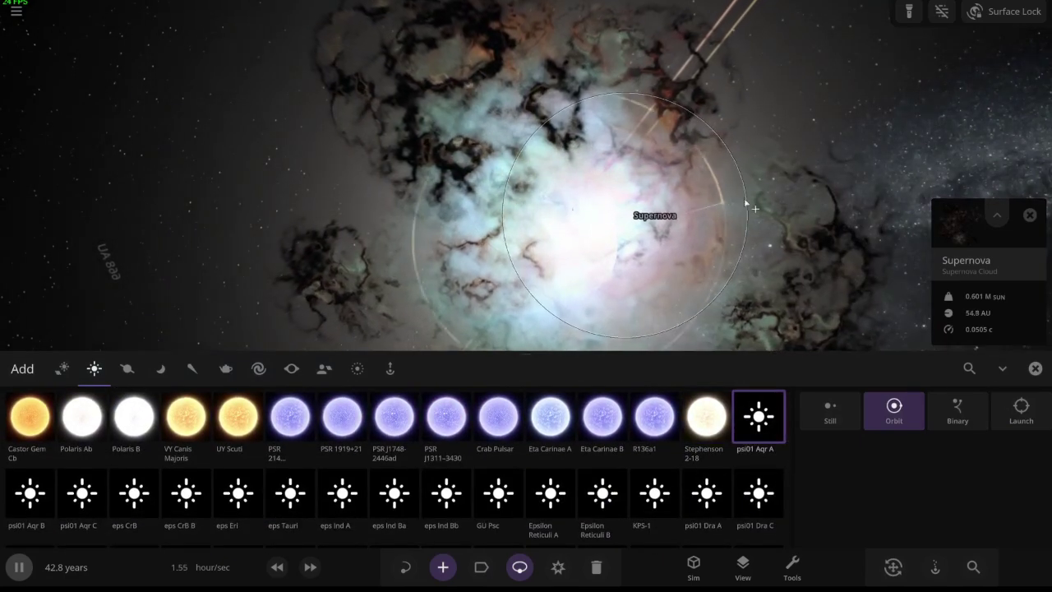
left_click(631, 309)
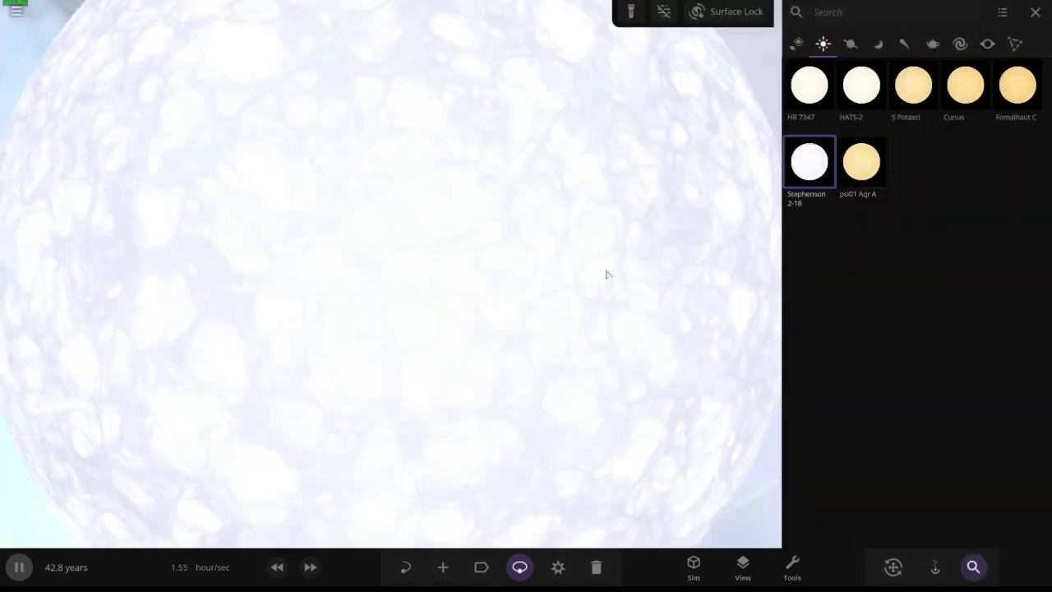
scroll(607, 274, "down", 5)
Place the previewed star and an orange Betelgeuse, then resume at faster speed.
left_click(443, 566)
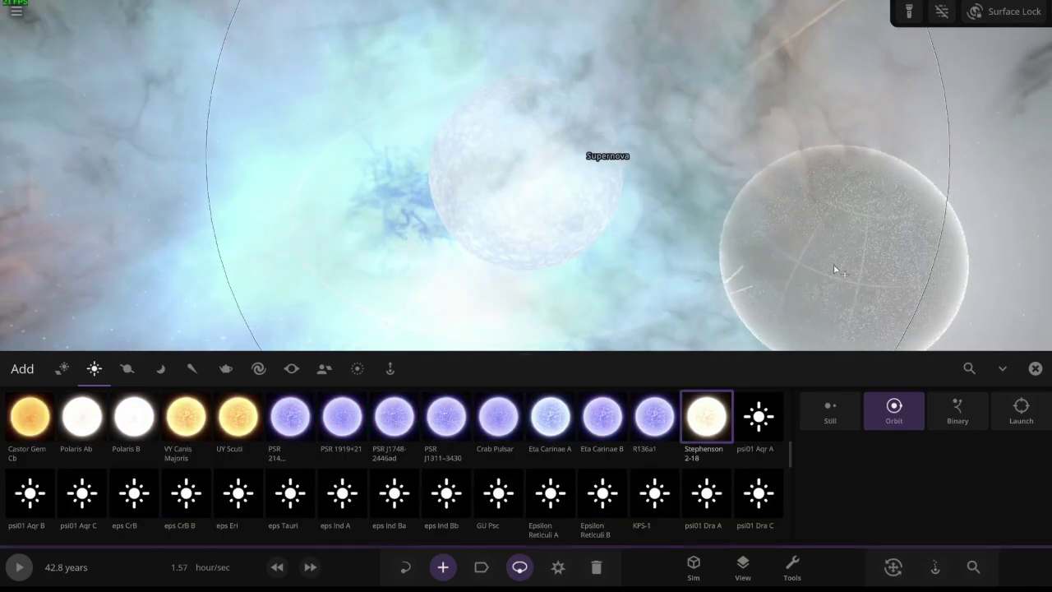
left_click(838, 271)
scroll(427, 441, "up", 5)
scroll(428, 441, "up", 3)
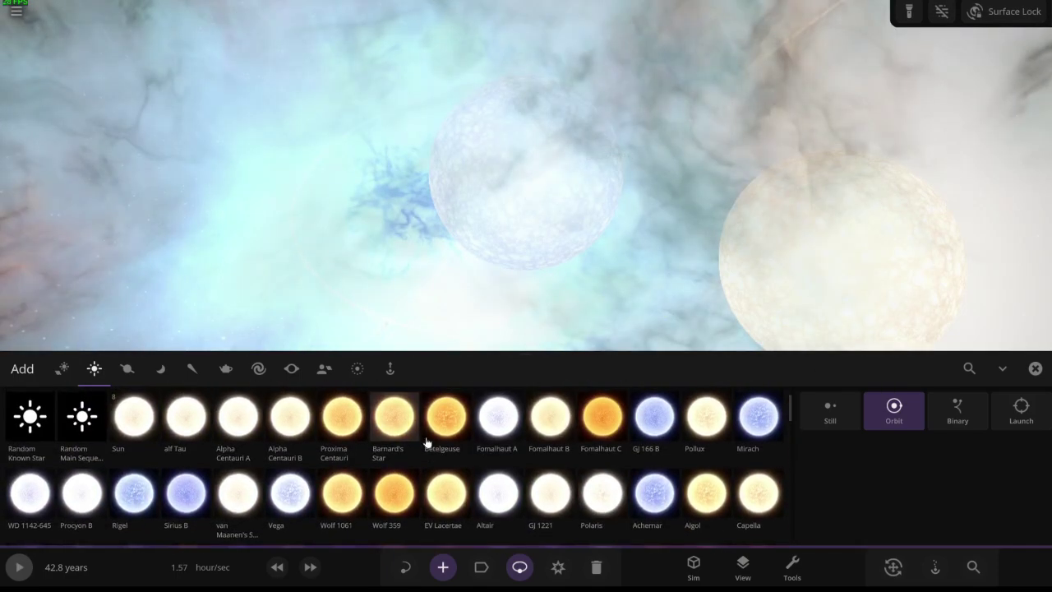
left_click(444, 423)
left_click(675, 300)
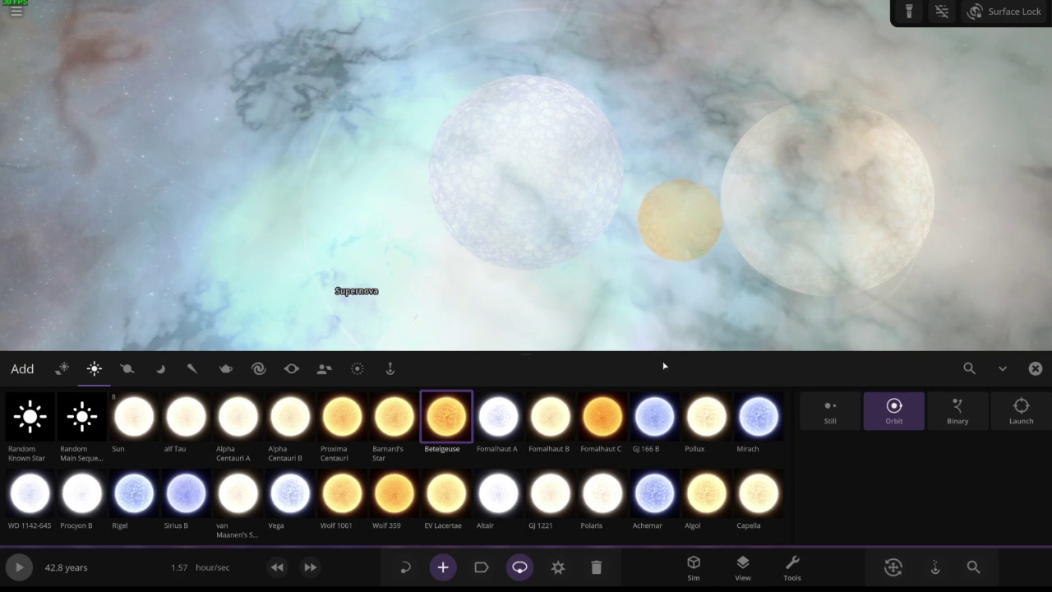
left_click(310, 566)
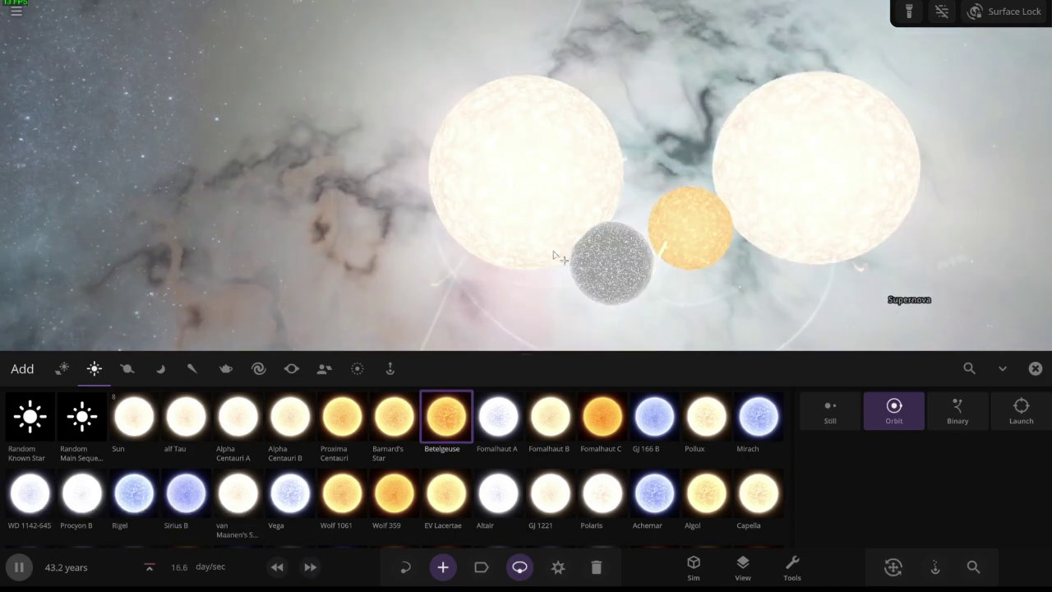
Place another Betelgeuse star and focus the view on Stephenson 2-18.
left_click(561, 257)
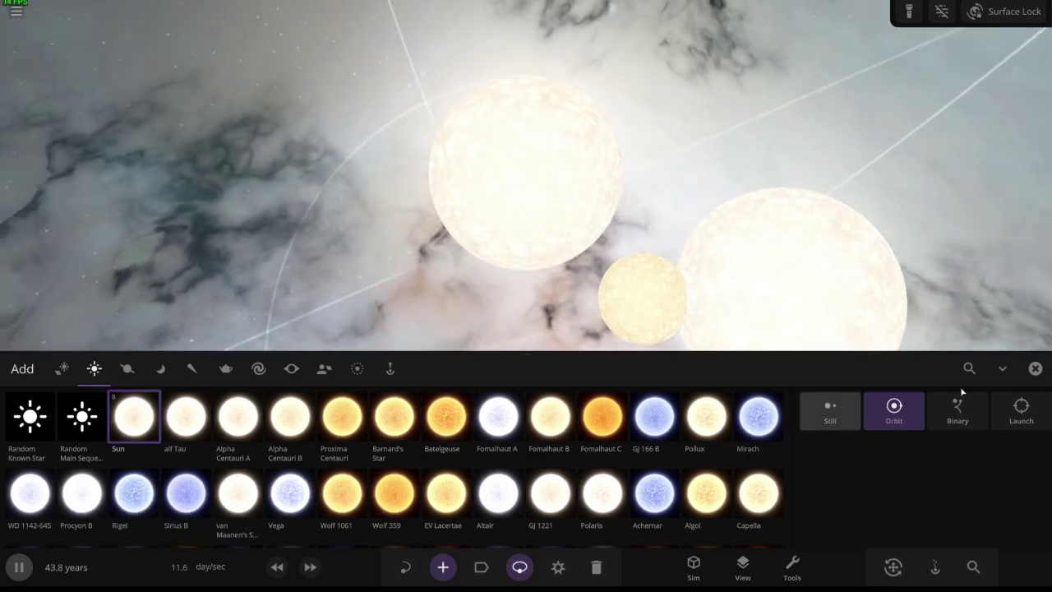
left_click(1035, 370)
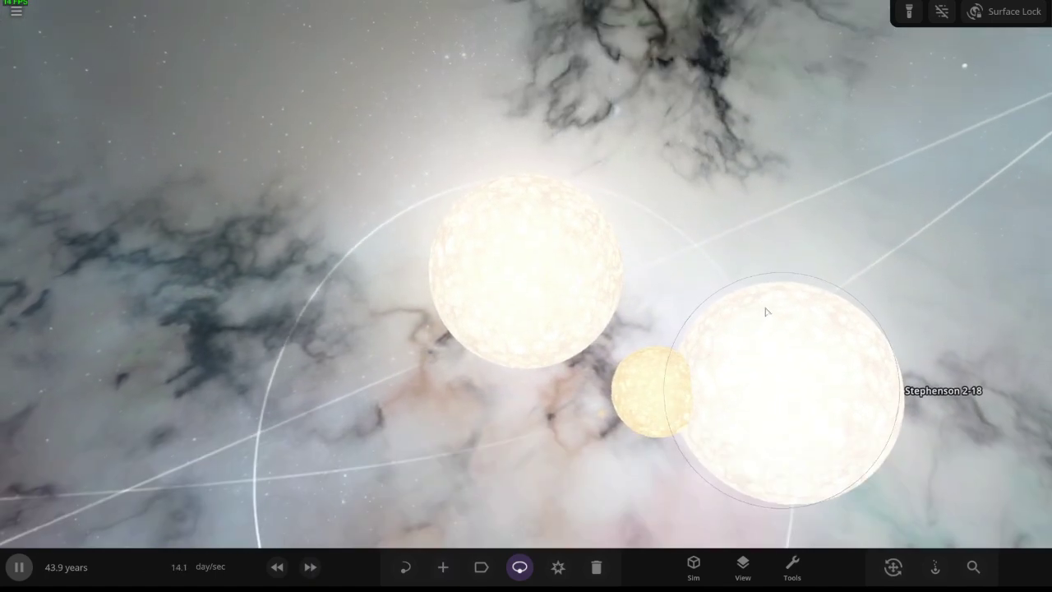
mouse_move(739, 329)
left_mouse_down()
mouse_move(689, 386)
mouse_move(744, 370)
left_mouse_up()
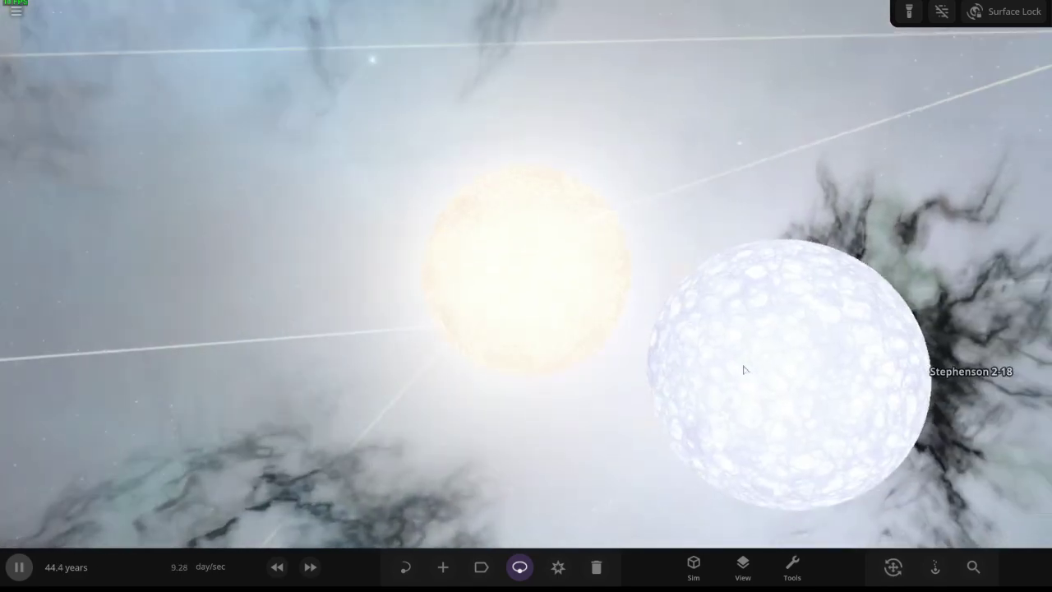
double_click(744, 370)
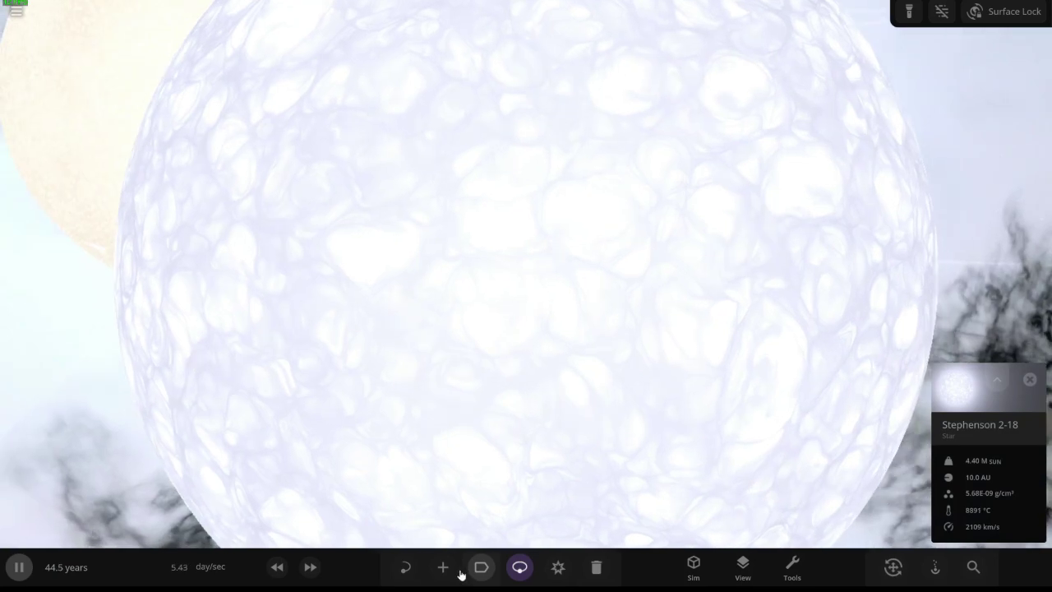
Add two more Betelgeuse stars around Stephenson 2-18.
left_click(443, 567)
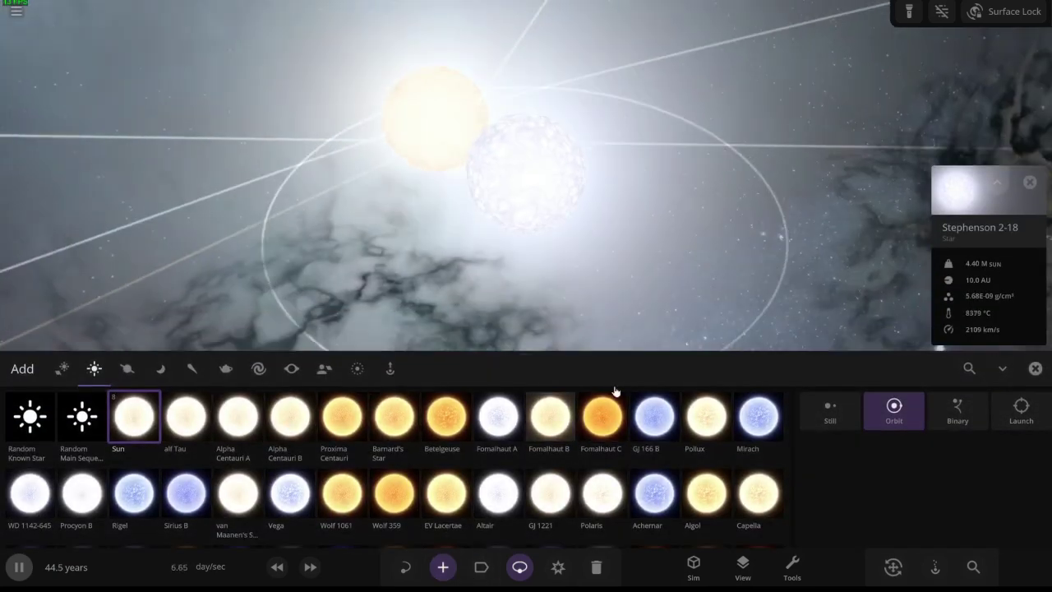
left_click(447, 416)
left_click(608, 277)
mouse_move(608, 277)
left_mouse_down()
mouse_move(762, 166)
mouse_move(435, 163)
left_mouse_up()
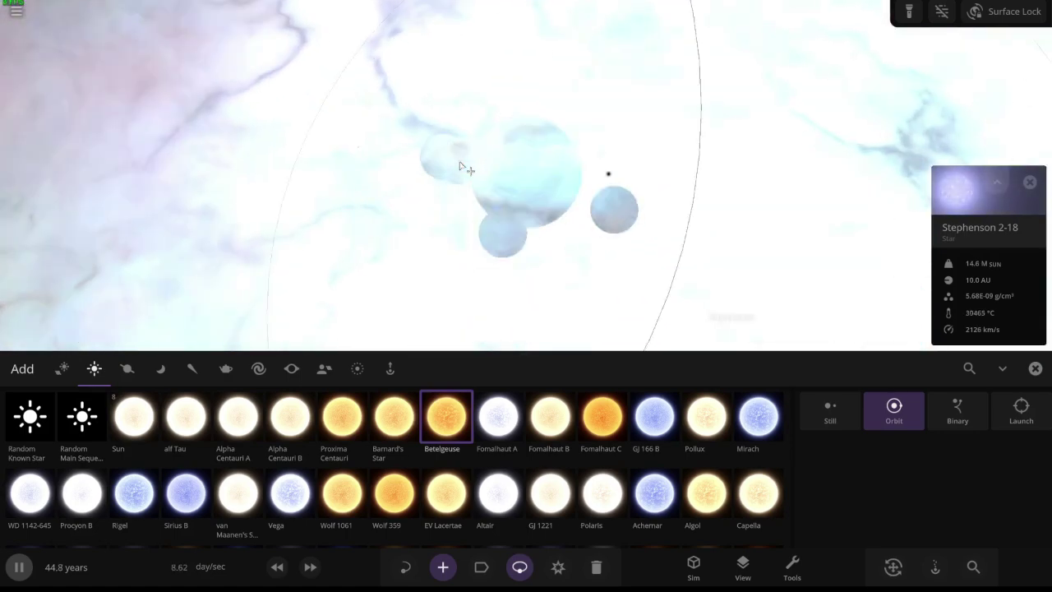
Resume the simulation and orbit the view as Stephenson 2-18 explodes.
key("space")
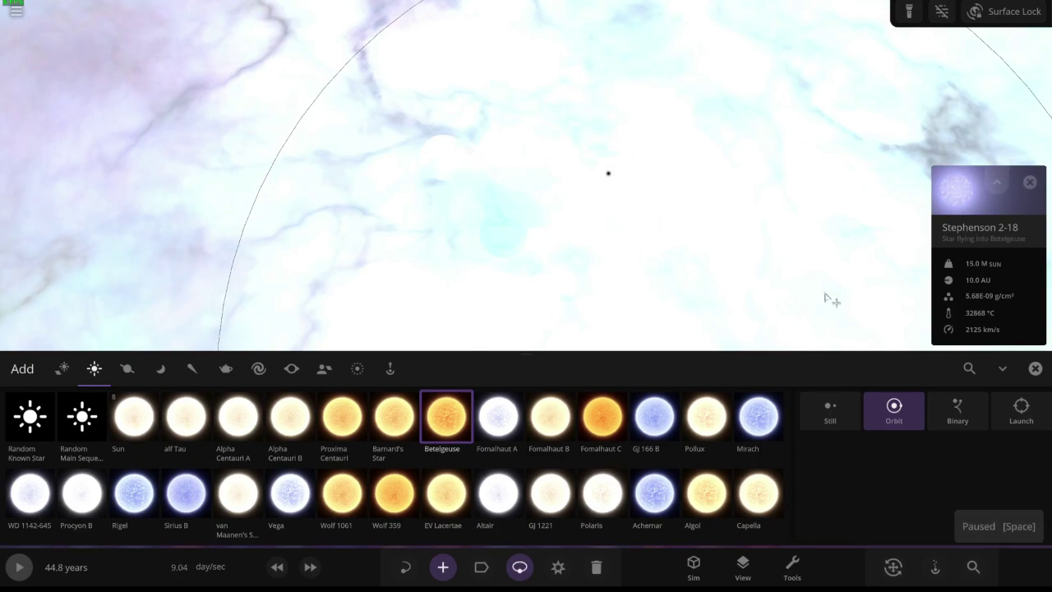
scroll(855, 319, "down", 10)
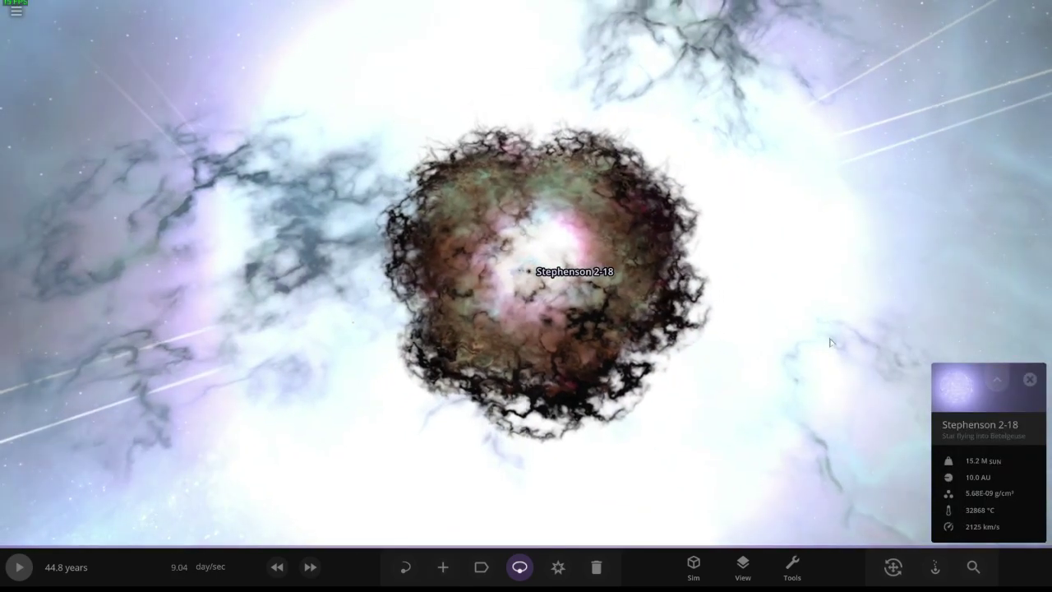
key("space")
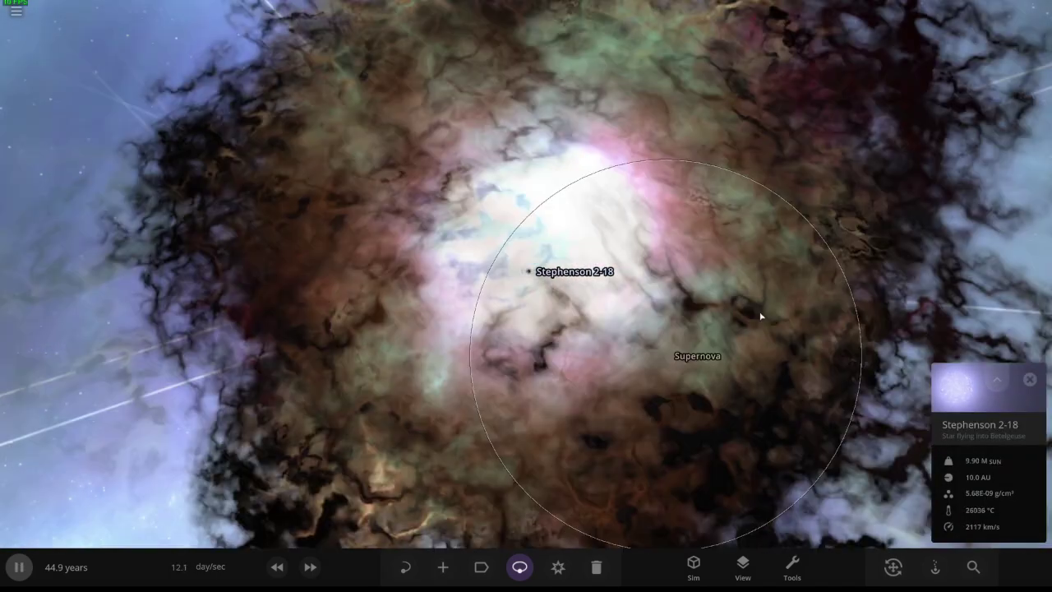
left_click_drag(759, 315, 591, 339)
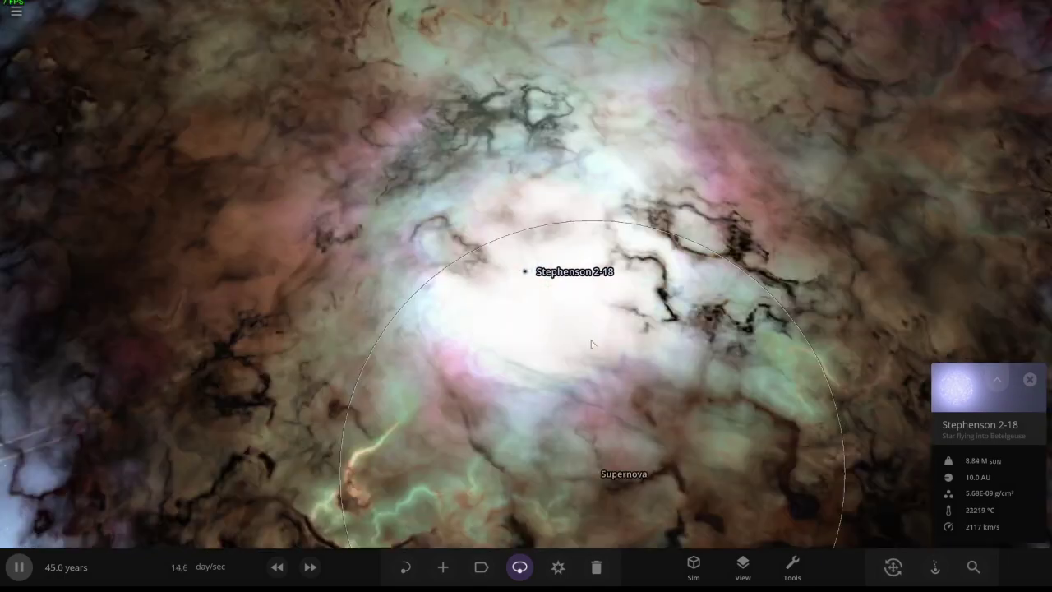
scroll(591, 339, "up", 10)
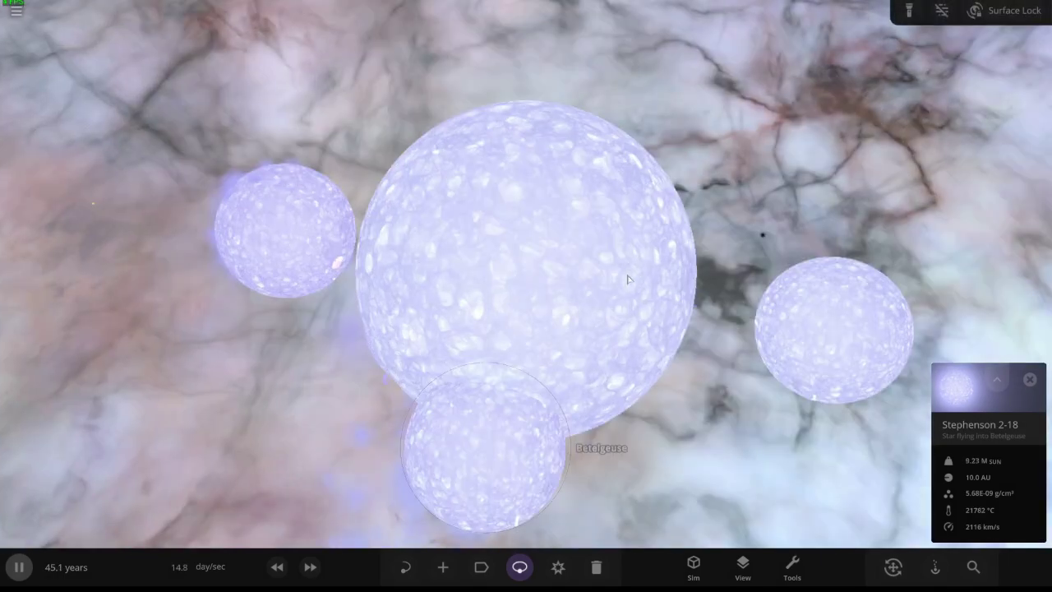
scroll(627, 279, "down", 5)
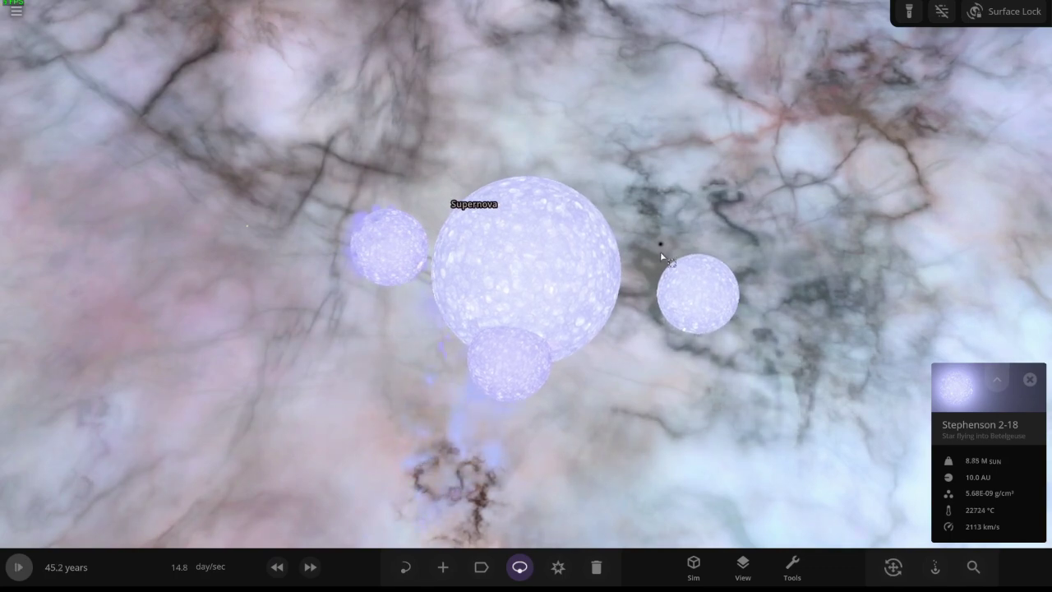
List only the scene's black holes and orbit toward the Betelgeuse black hole.
left_click(973, 566)
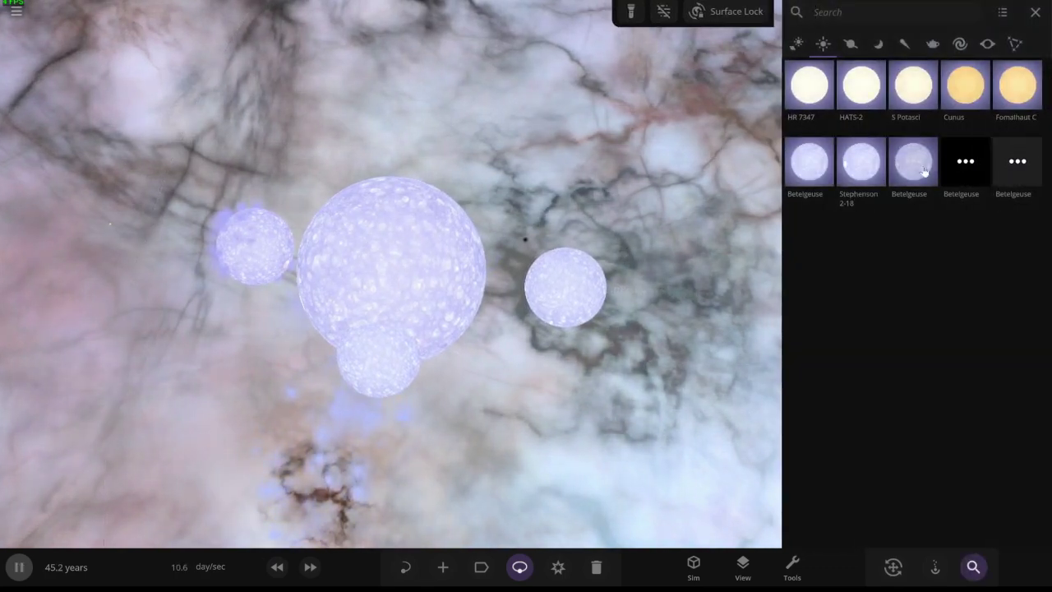
left_click(987, 44)
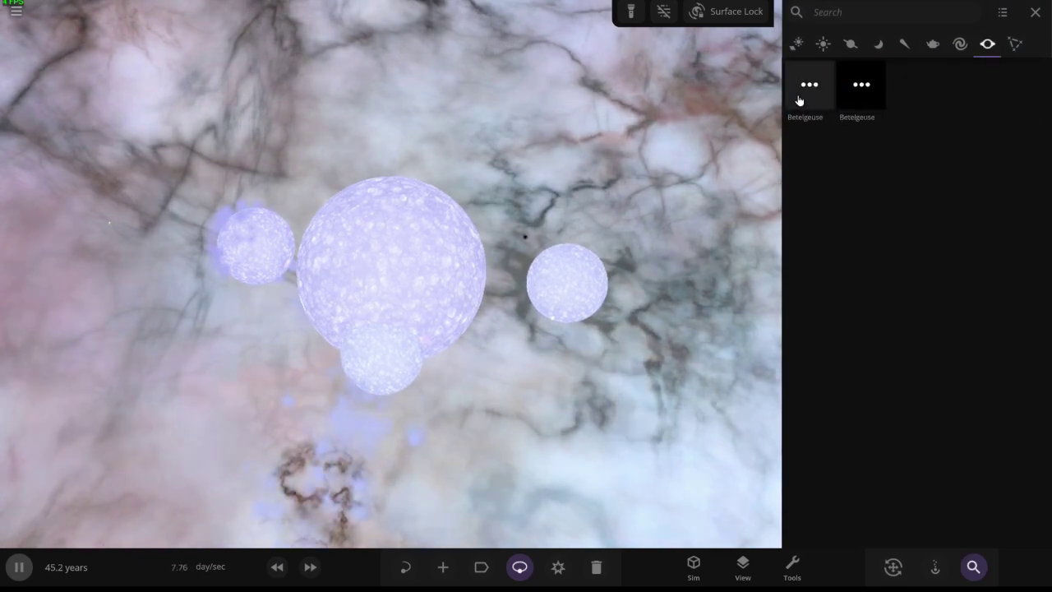
left_click_drag(575, 205, 674, 251)
scroll(575, 296, "up", 6)
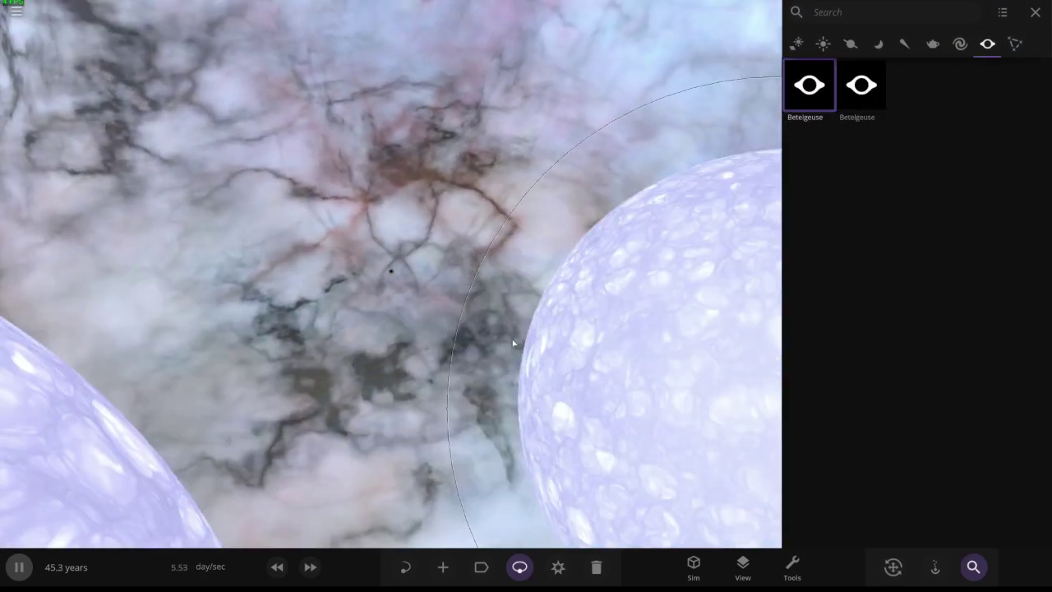
scroll(513, 344, "up", 4)
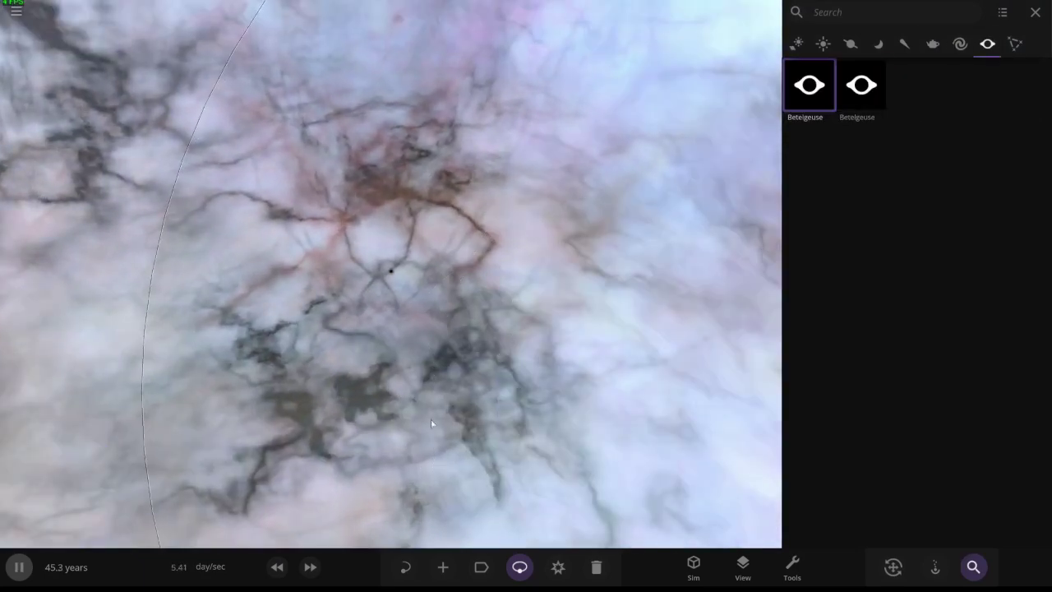
left_click_drag(516, 337, 483, 439)
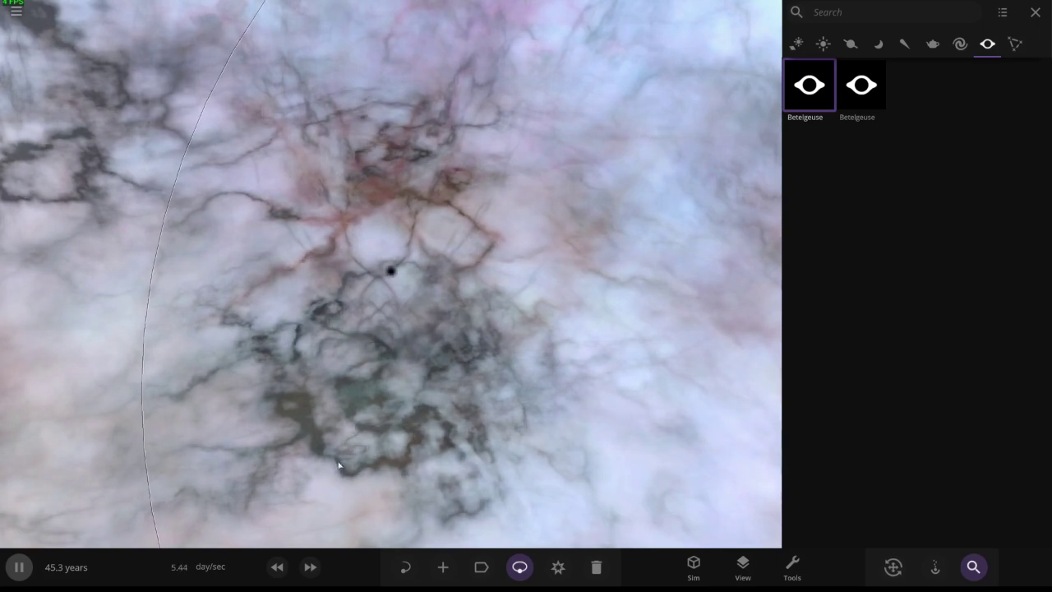
scroll(397, 396, "up", 4)
scroll(329, 386, "up", 4)
scroll(436, 427, "up", 4)
scroll(401, 257, "up", 4)
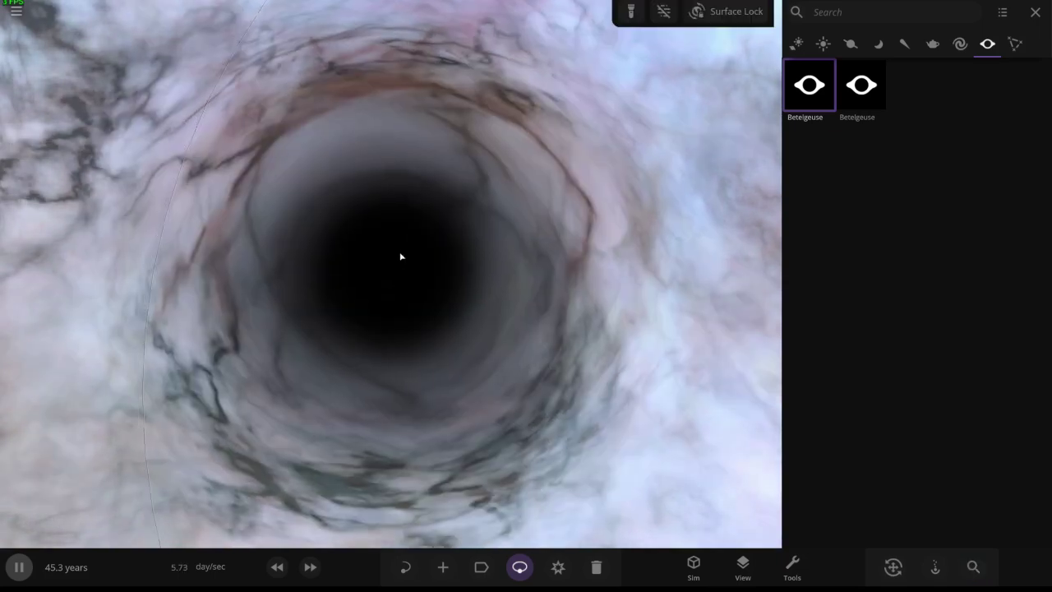
Inspect the Betelgeuse black hole: 14.4 solar masses, 4.12 AU Schwarzschild radius.
left_click(401, 258)
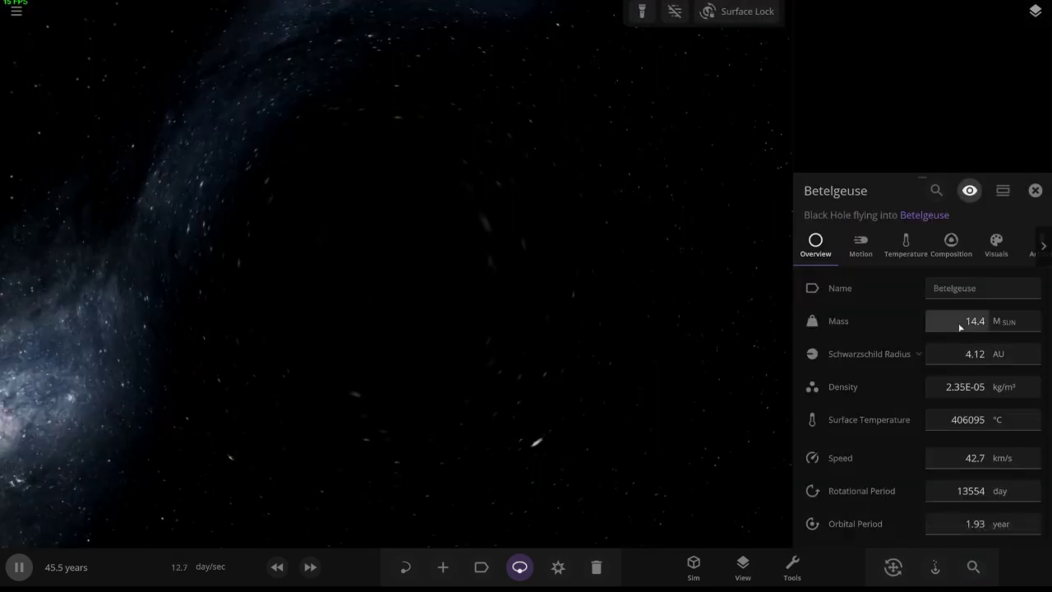
left_click(970, 321)
key("Tab")
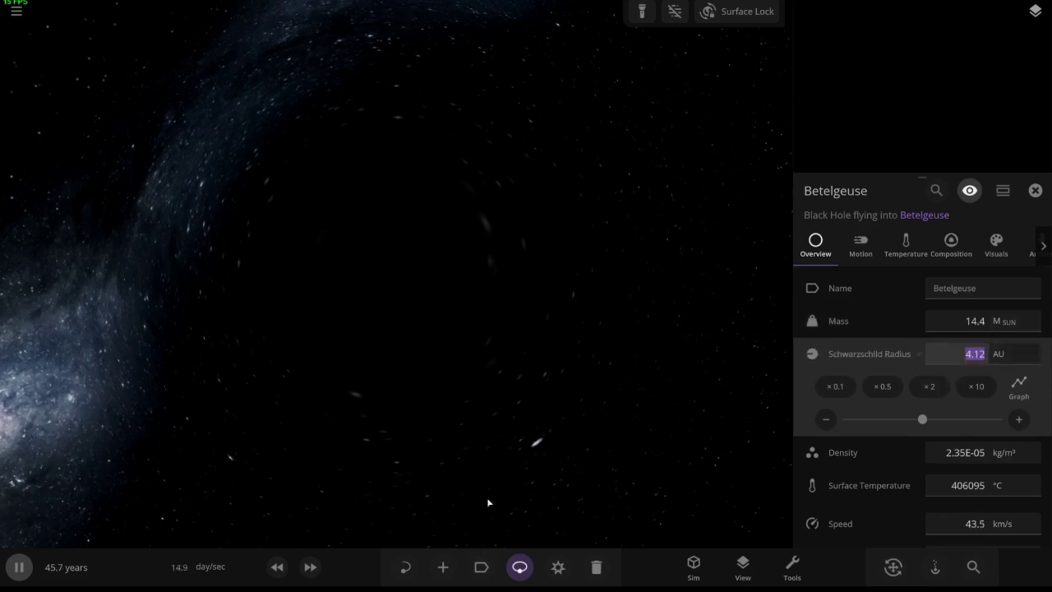